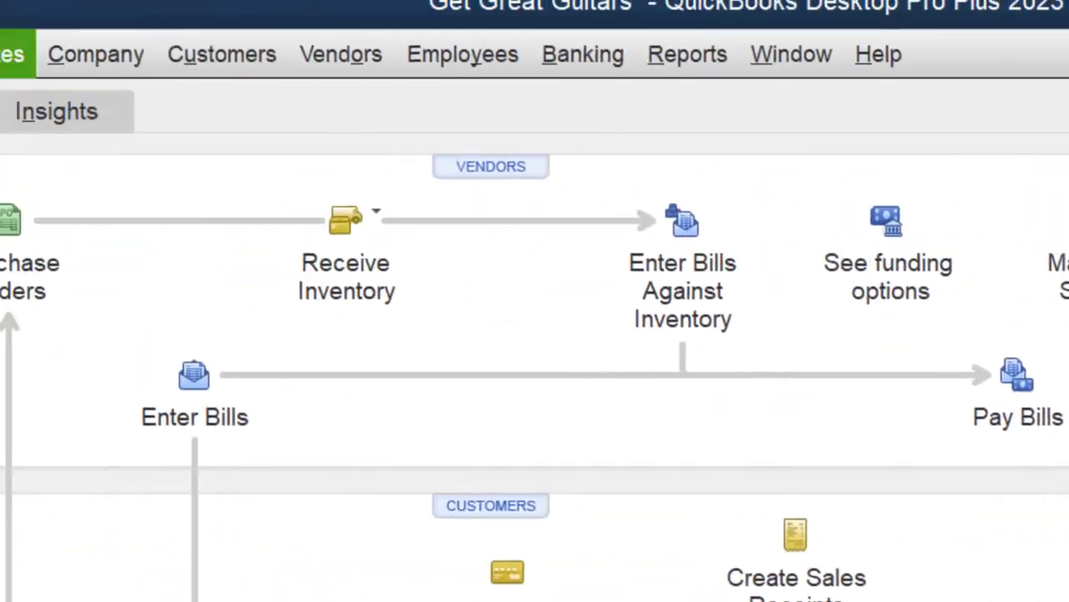
Look at the view options and close them without changing anything.
left_click(206, 71)
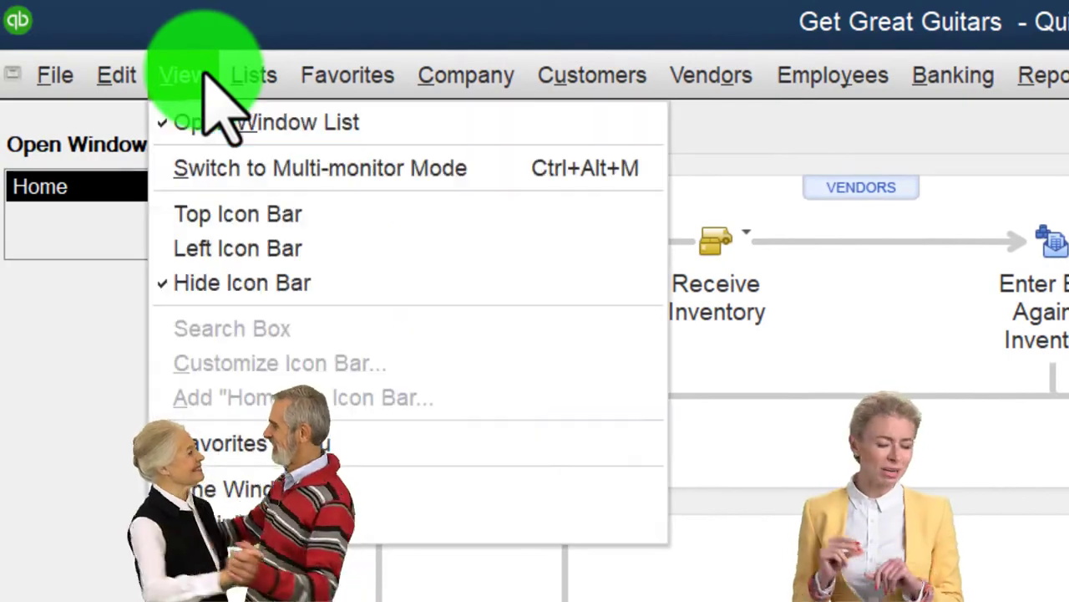
left_click(299, 285)
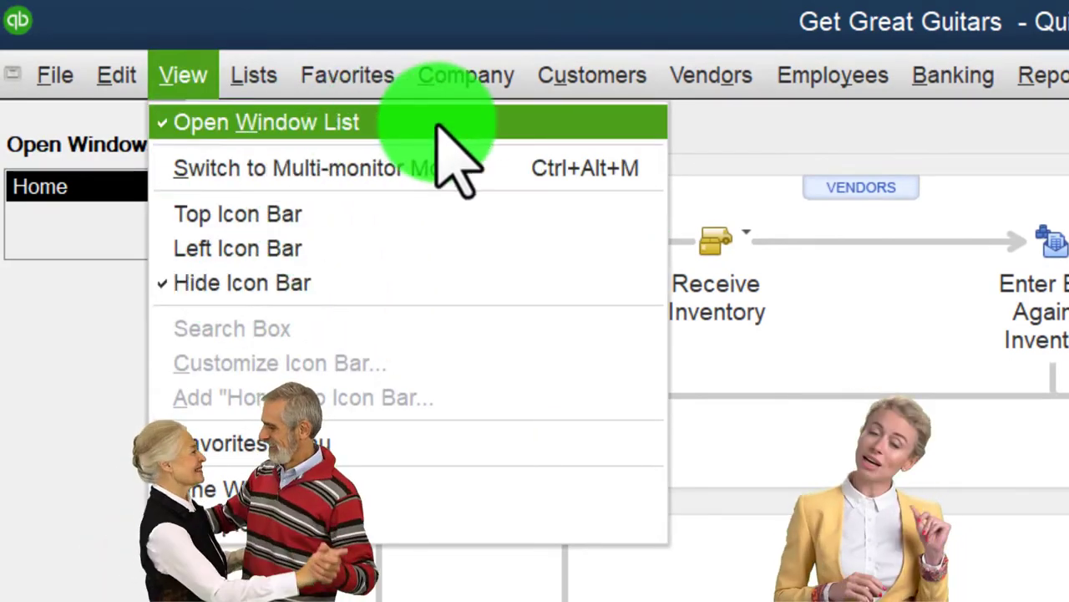
left_click(67, 321)
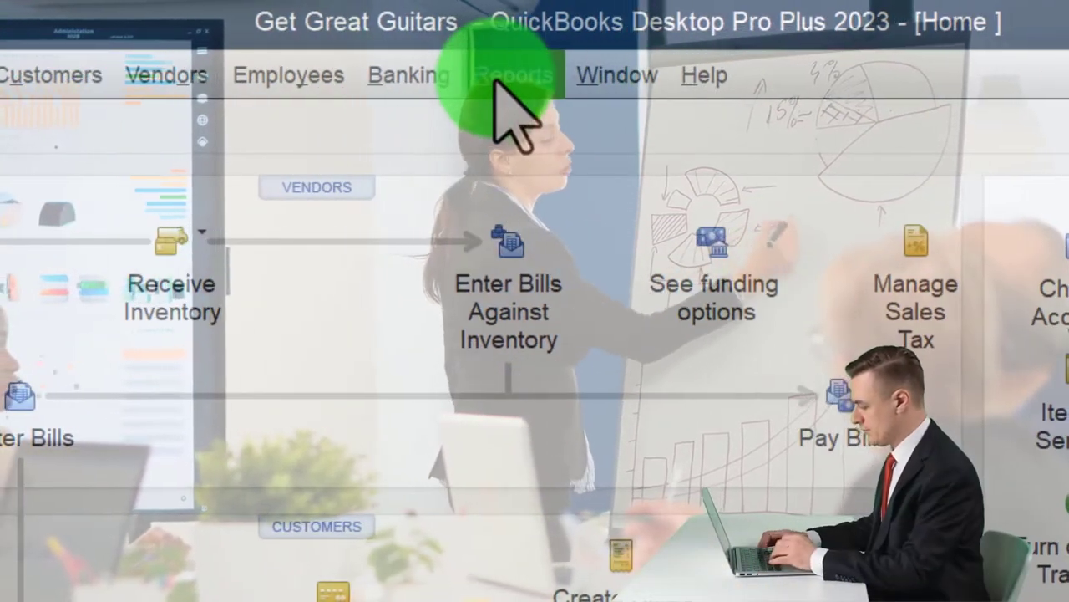
Open the Profit & Loss Standard report and enter the 2022 date range.
left_click(497, 84)
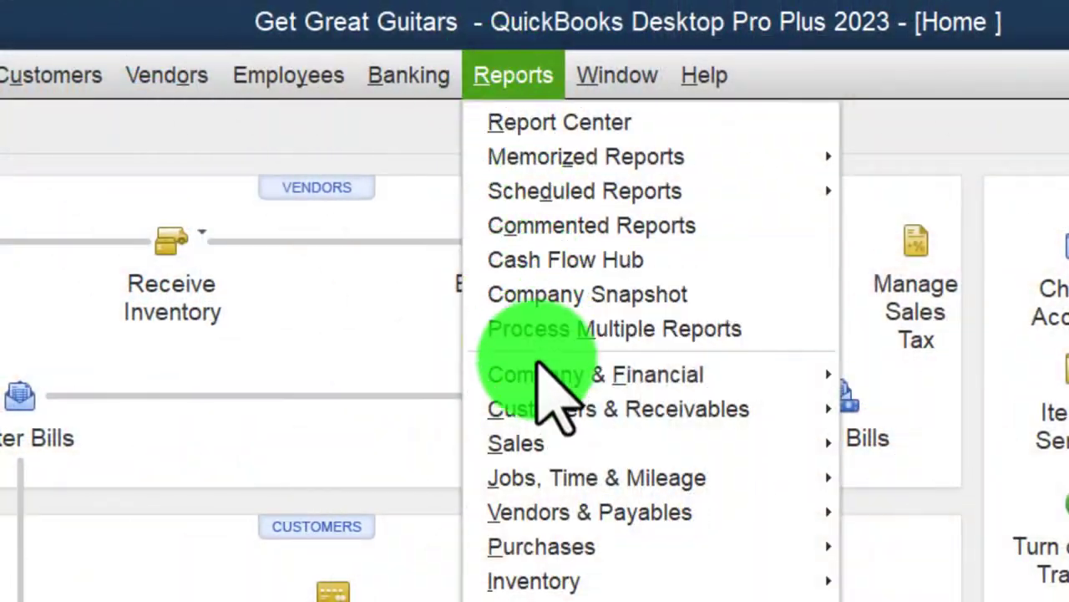
mouse_move(539, 370)
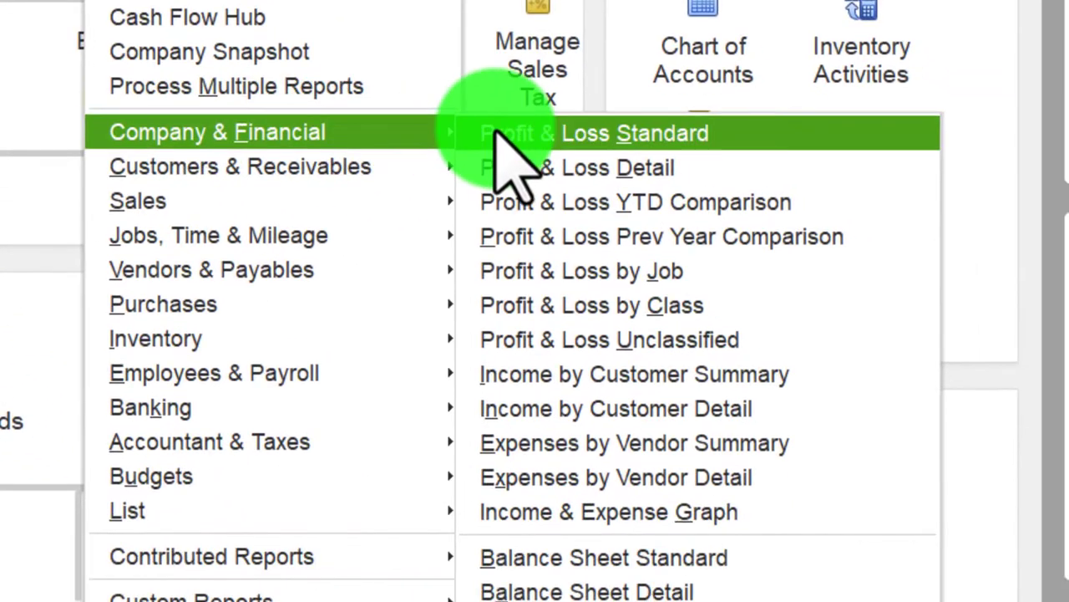
left_click(498, 132)
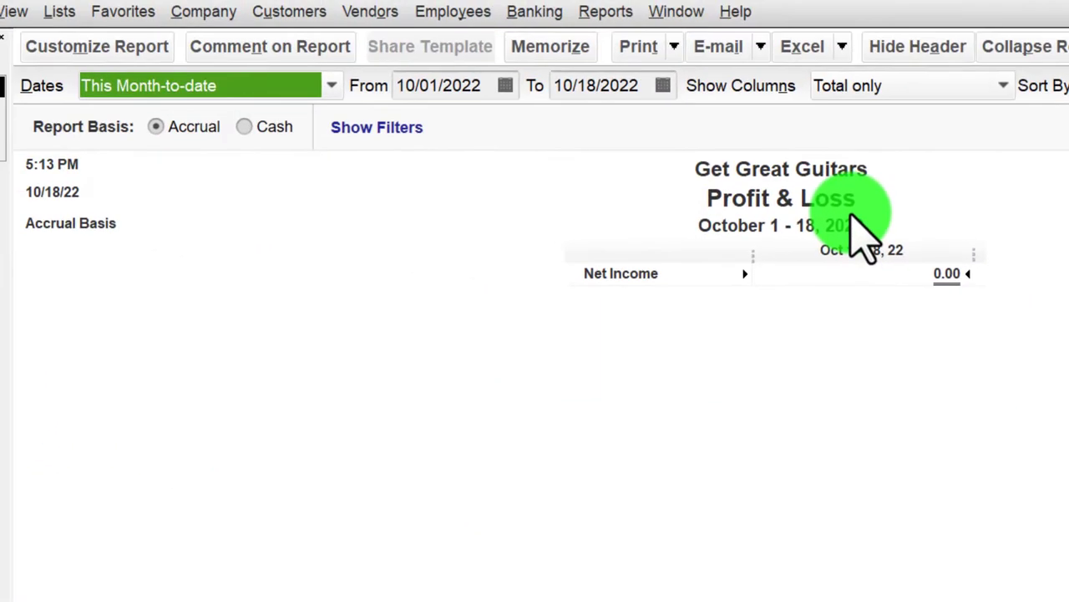
type("010")
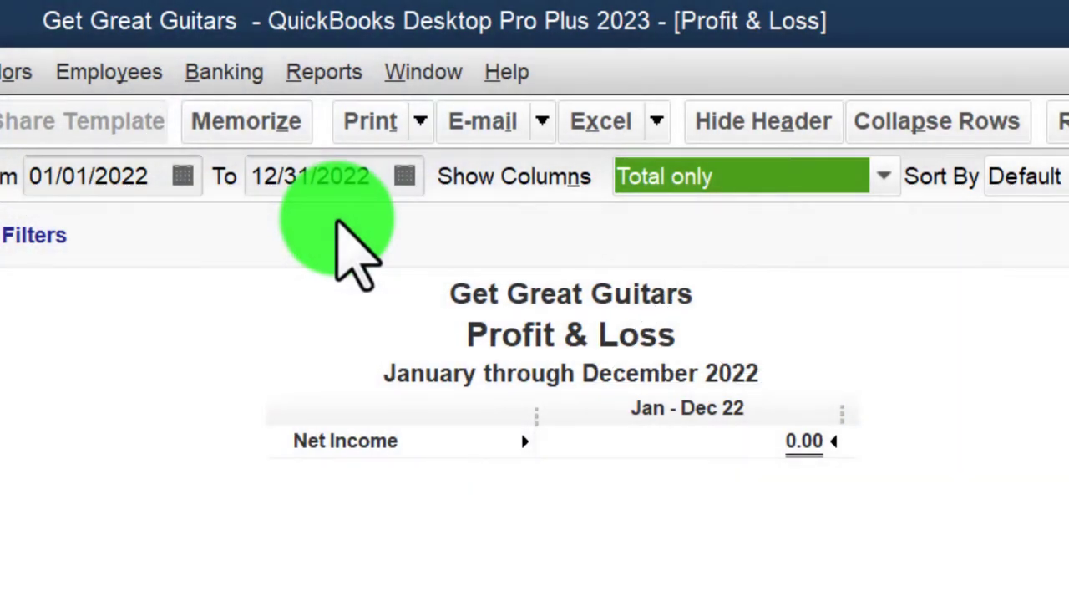
Change the Profit & Loss column label font through Customize Report > Fonts & Numbers.
left_click(355, 129)
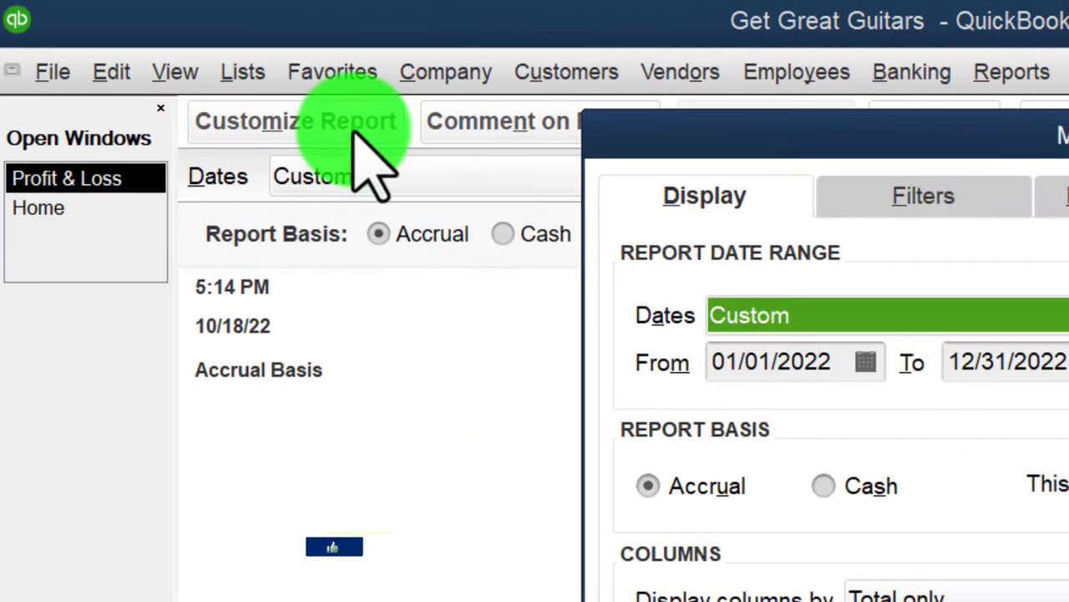
left_click(1068, 196)
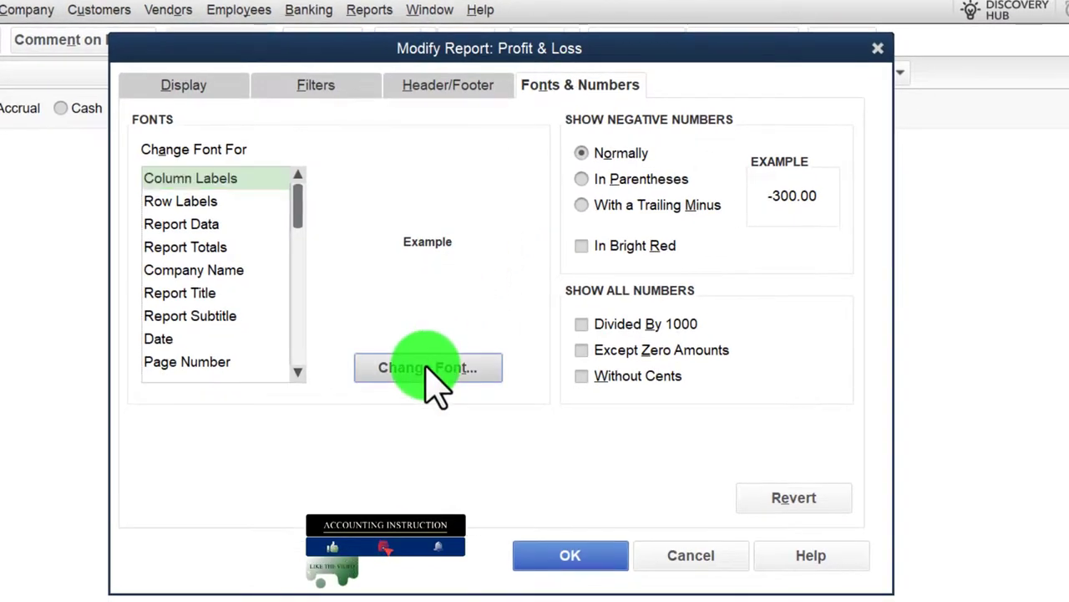
left_click(428, 367)
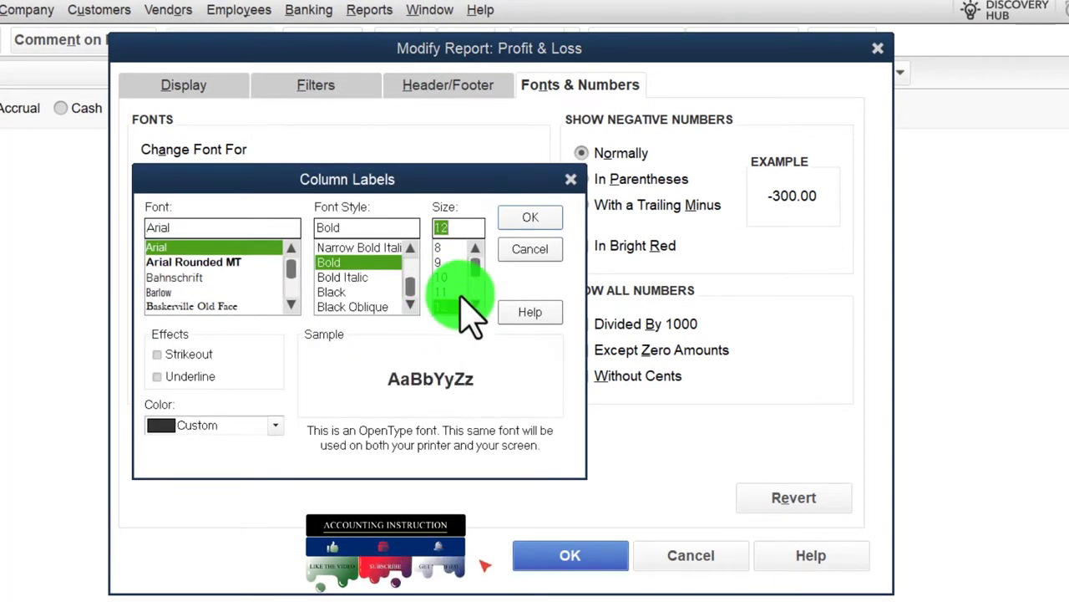
left_click(524, 218)
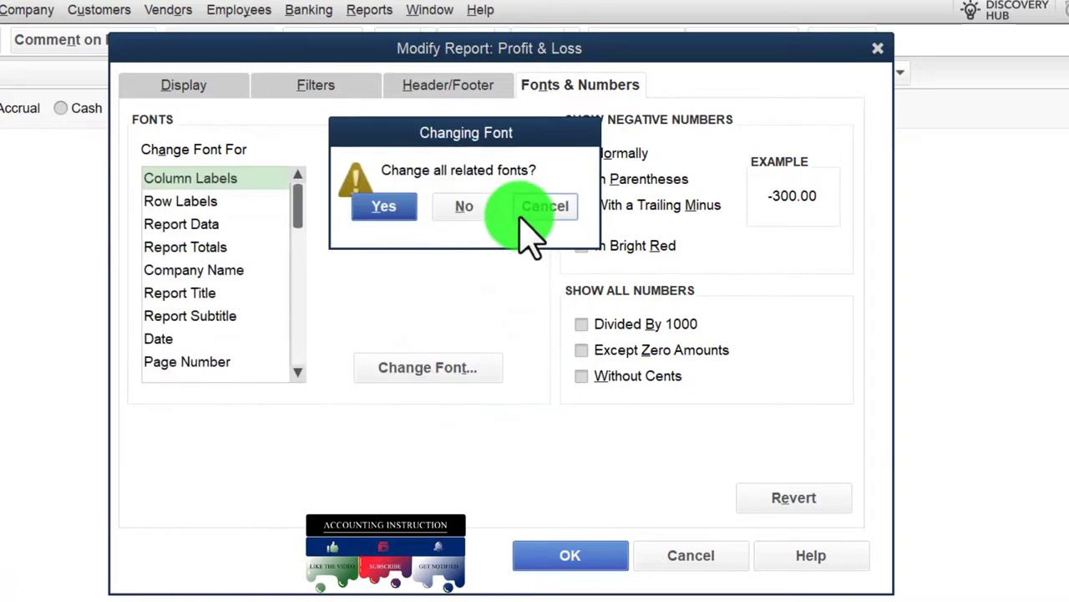
left_click(556, 557)
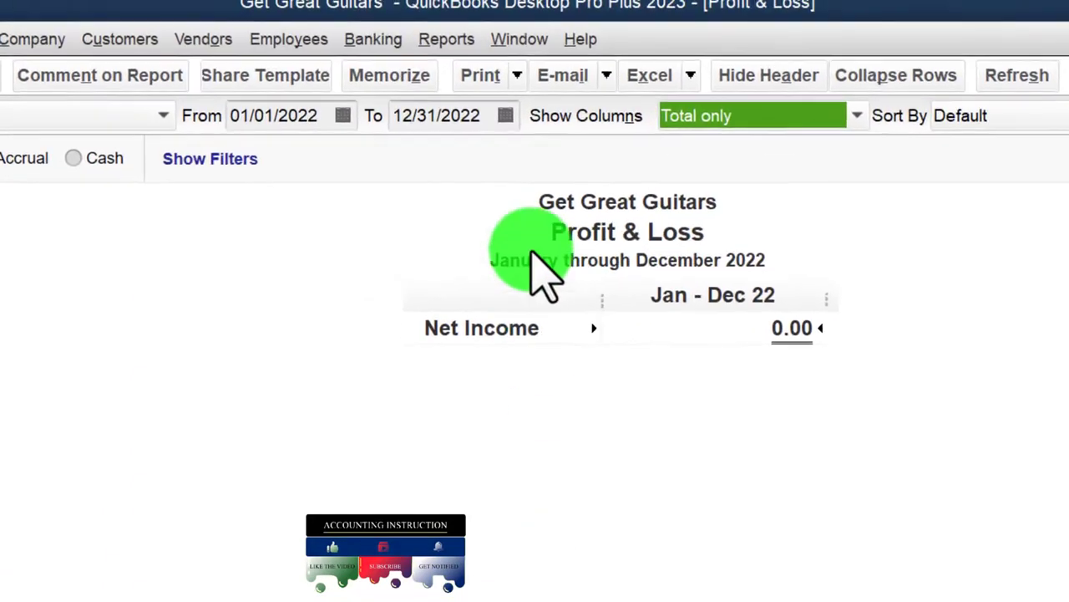
left_click(496, 60)
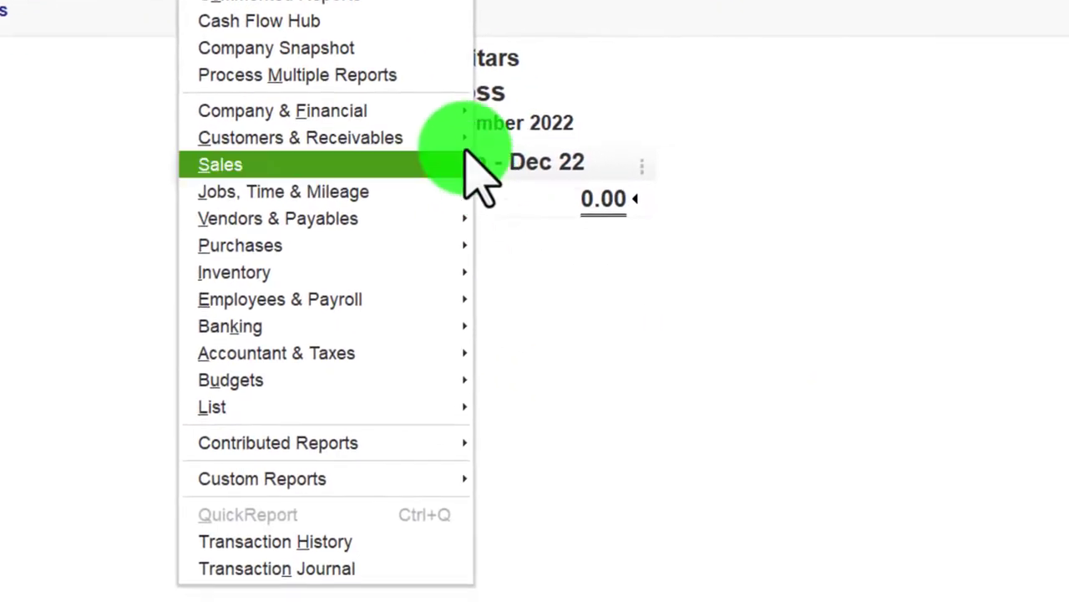
Open the Balance Sheet Standard and set its dates to 01/01/2022–12/31/2022.
mouse_move(406, 81)
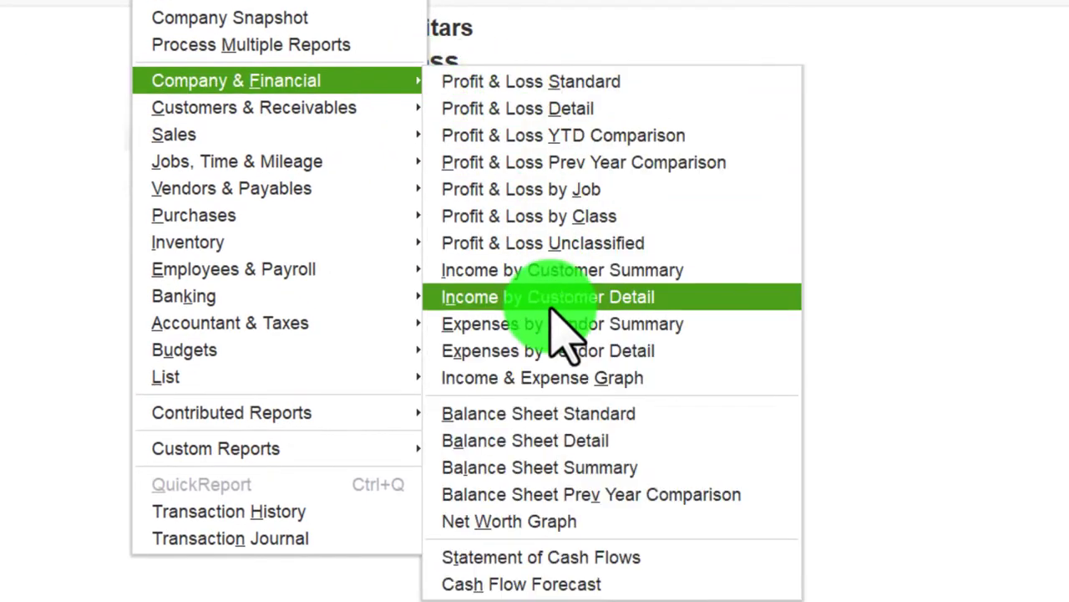
left_click(556, 412)
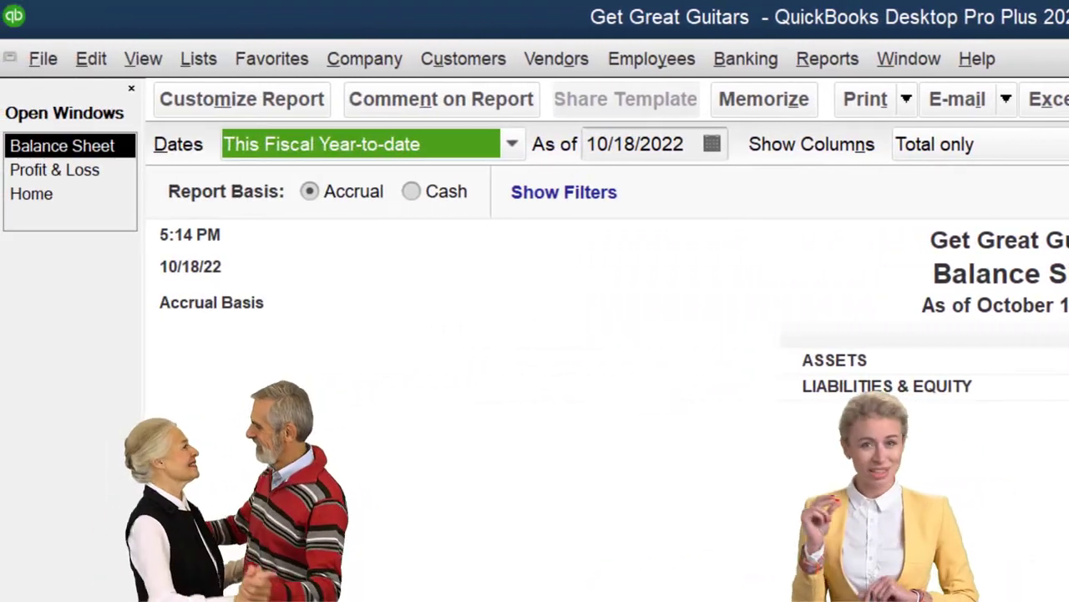
left_click(288, 101)
left_click(576, 298)
type("01/01/2022")
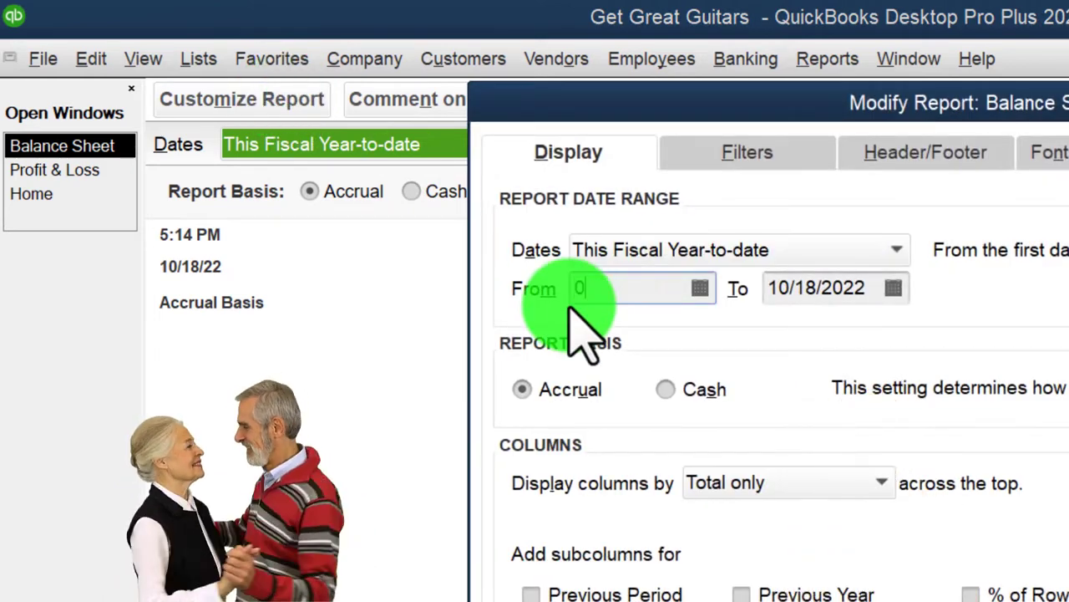
key("Tab")
type("12/31/202")
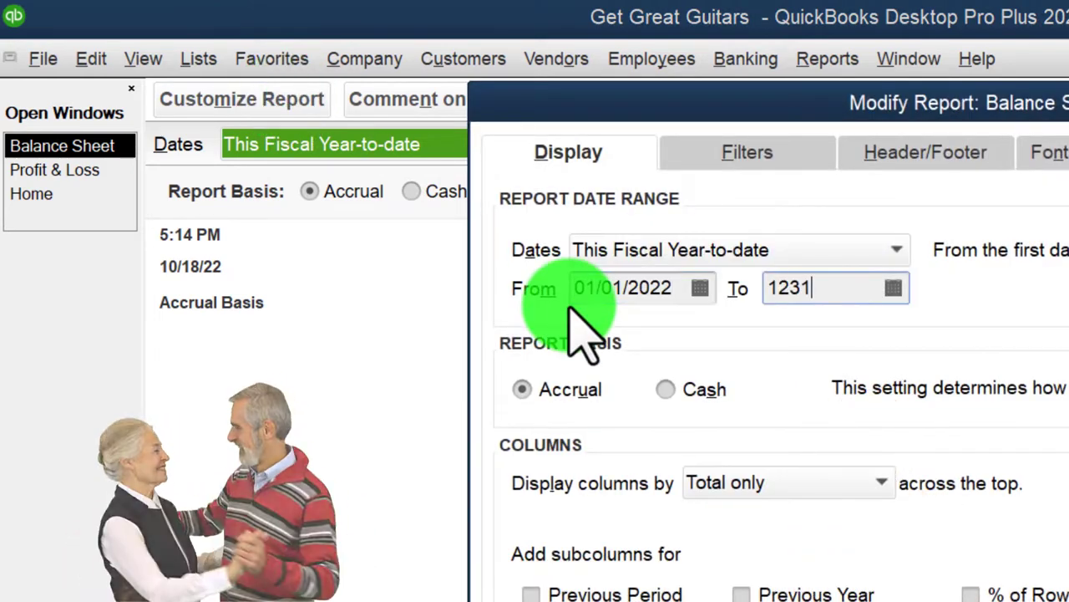
key("Tab")
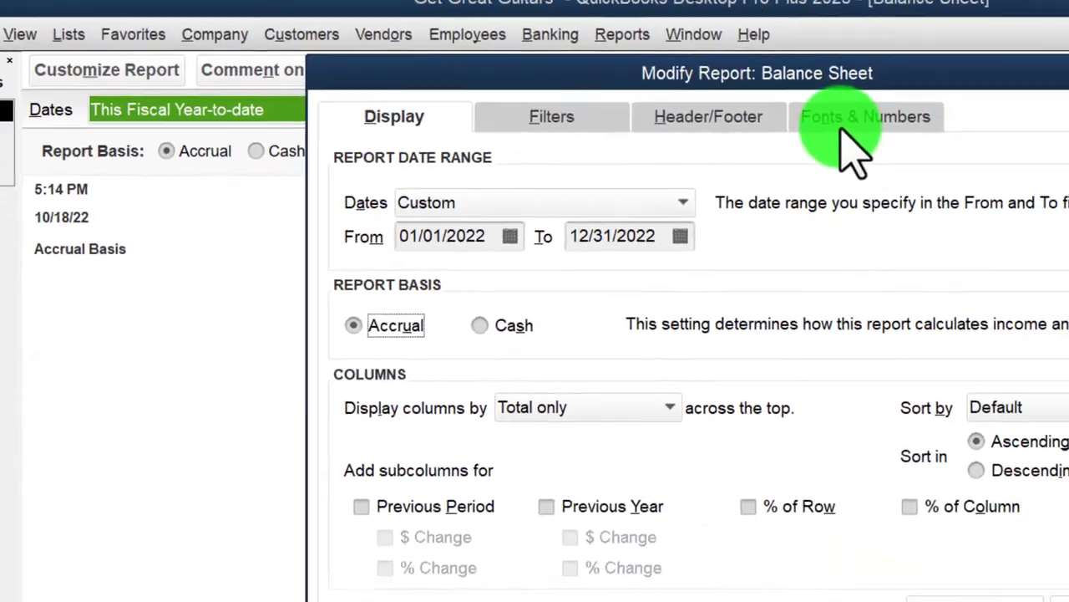
Change the Balance Sheet column label font, apply it, and return to Home.
left_click(1044, 159)
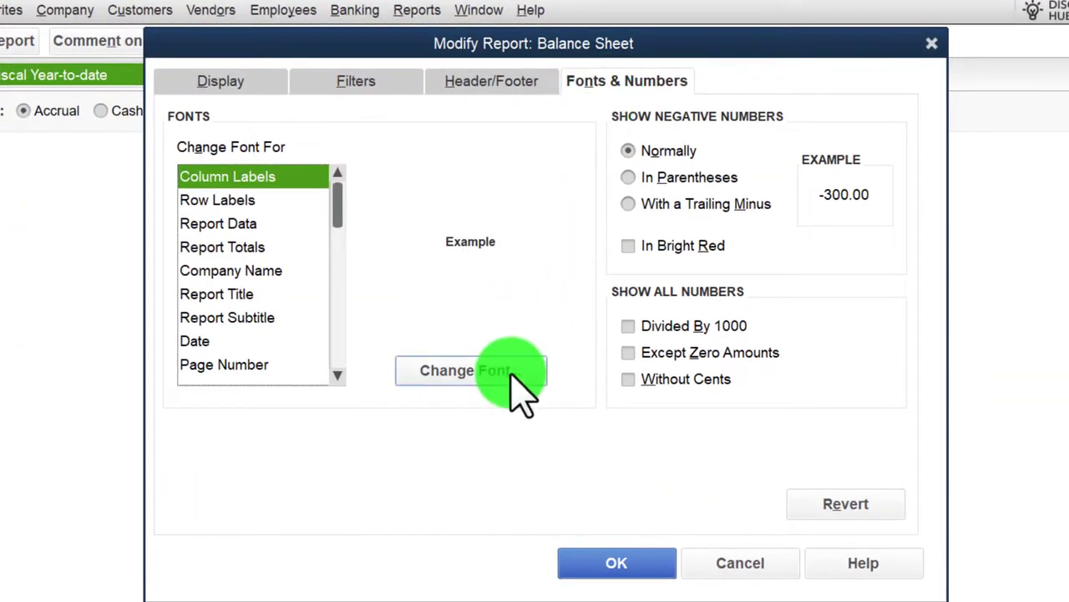
left_click(468, 370)
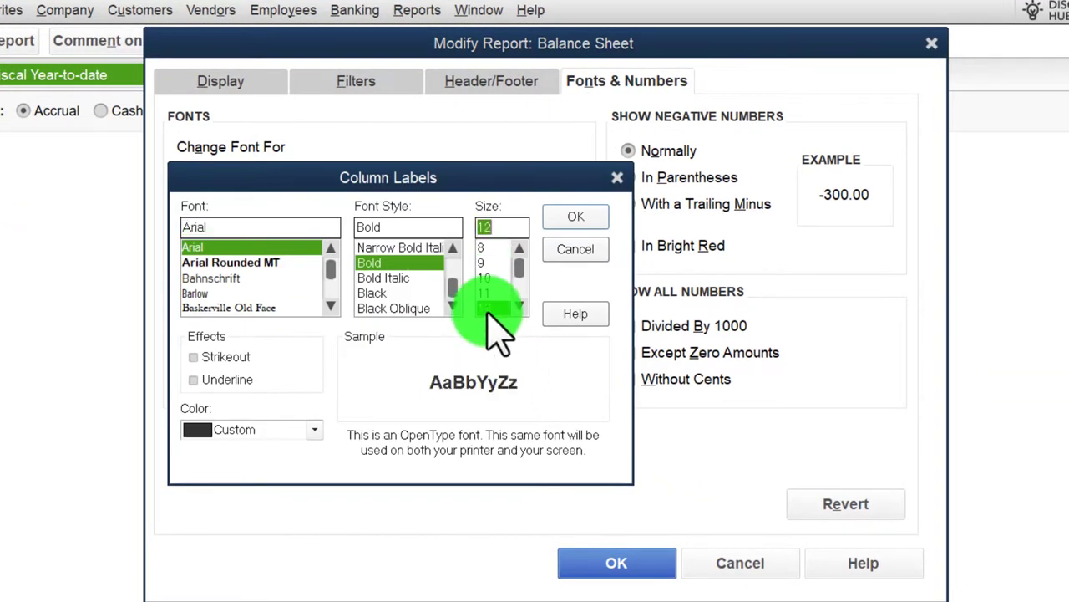
left_click(572, 219)
left_click(451, 217)
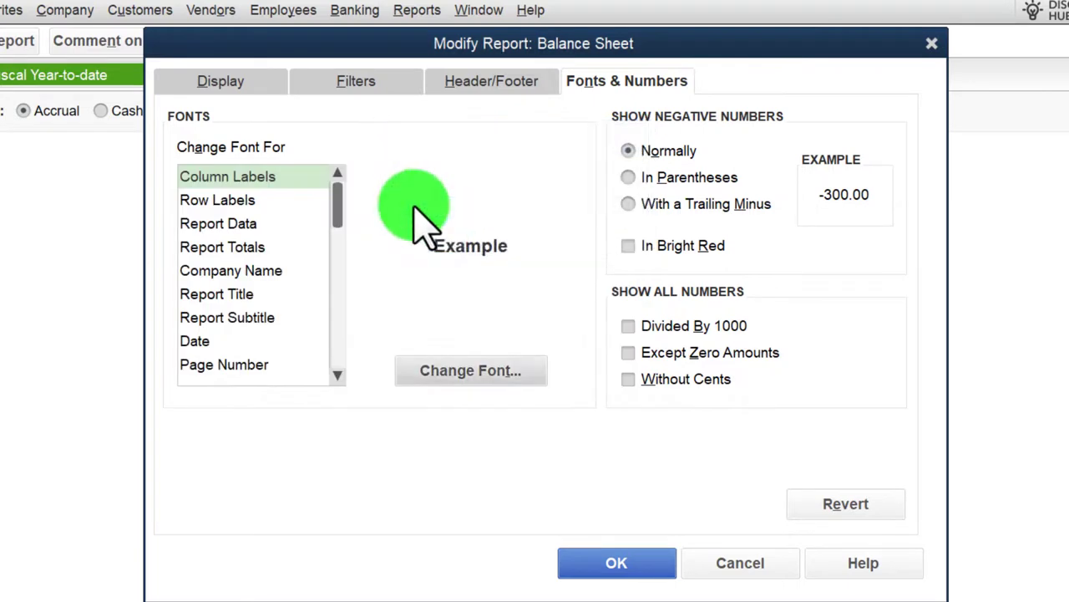
left_click(593, 562)
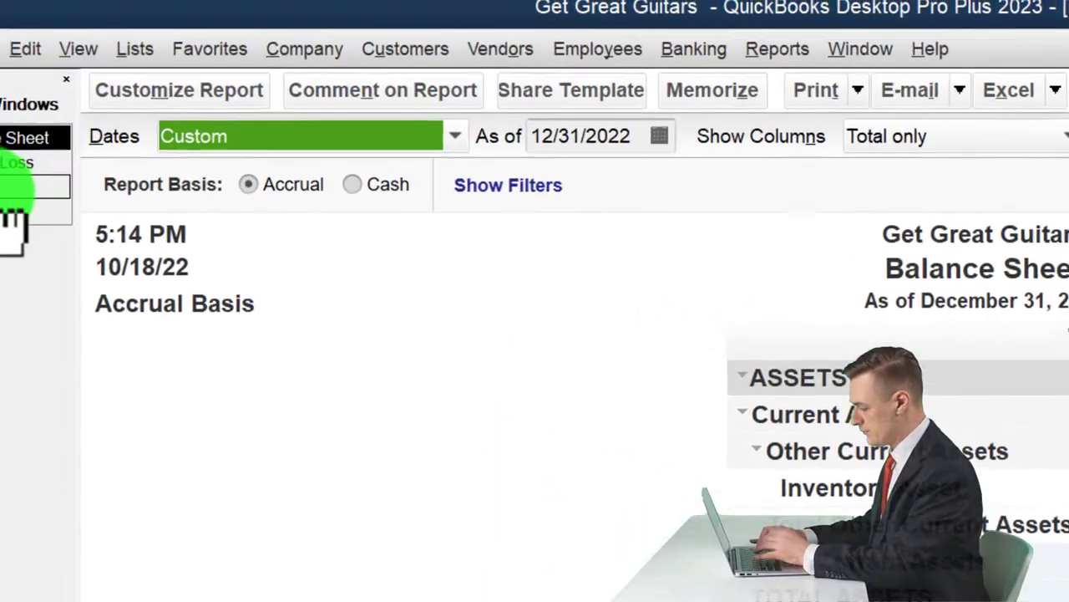
left_click(54, 226)
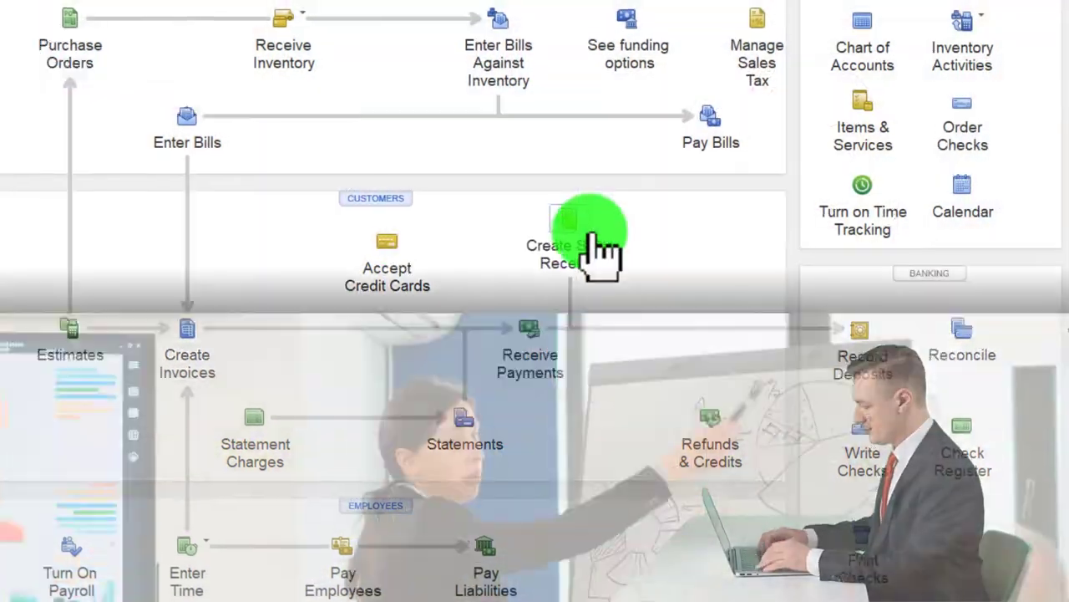
left_click(597, 250)
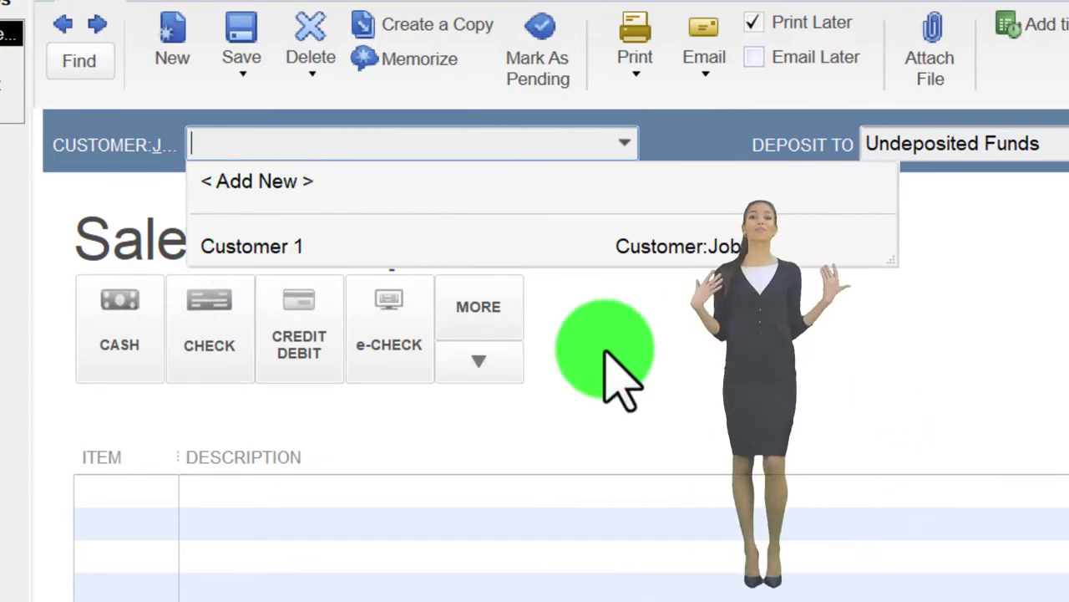
key("Escape")
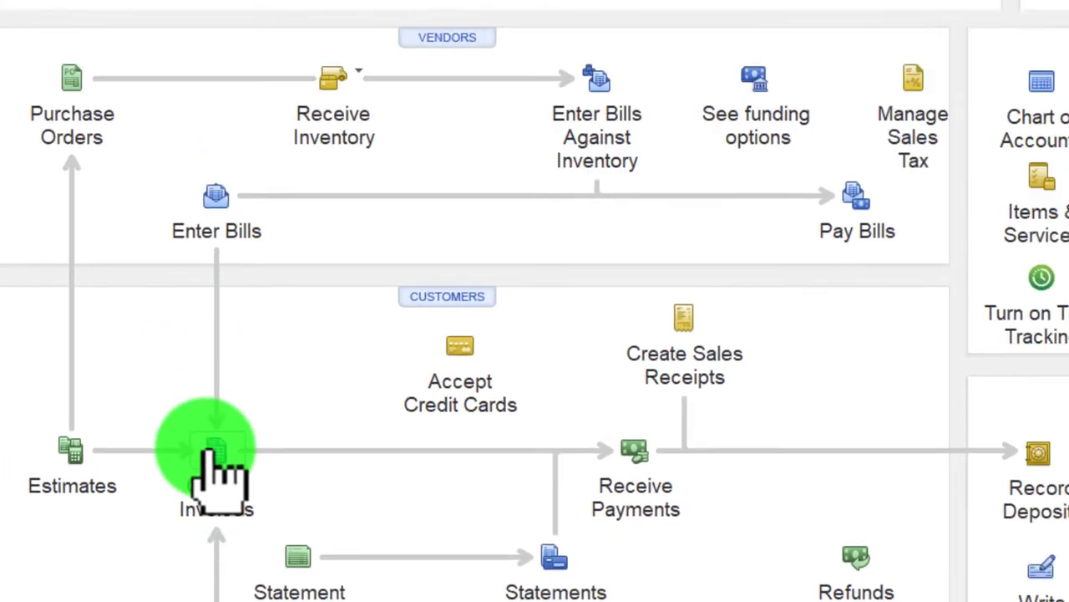
left_click(205, 431)
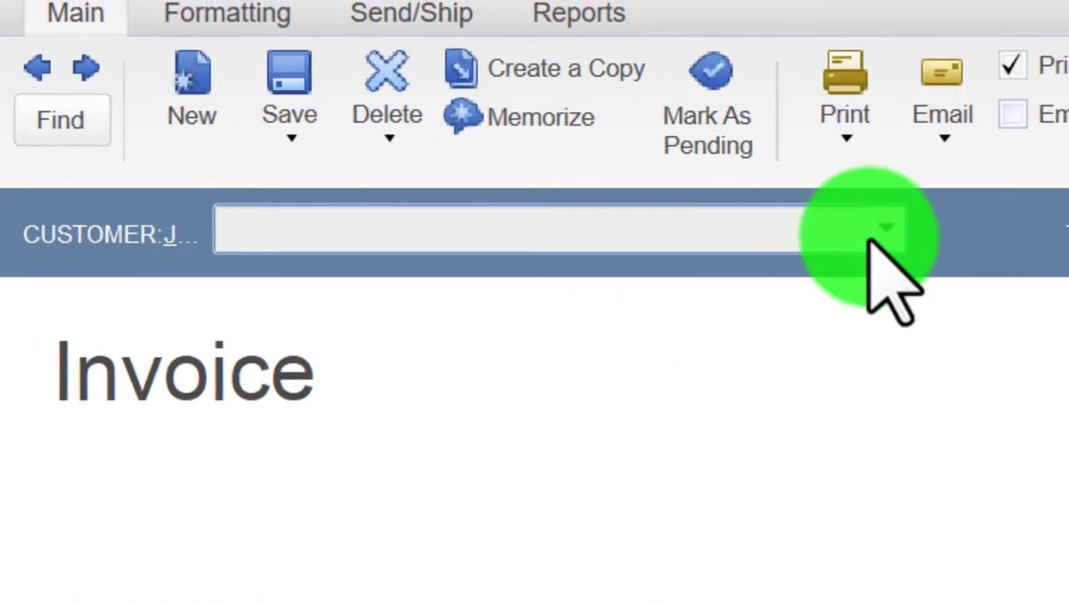
left_click(852, 215)
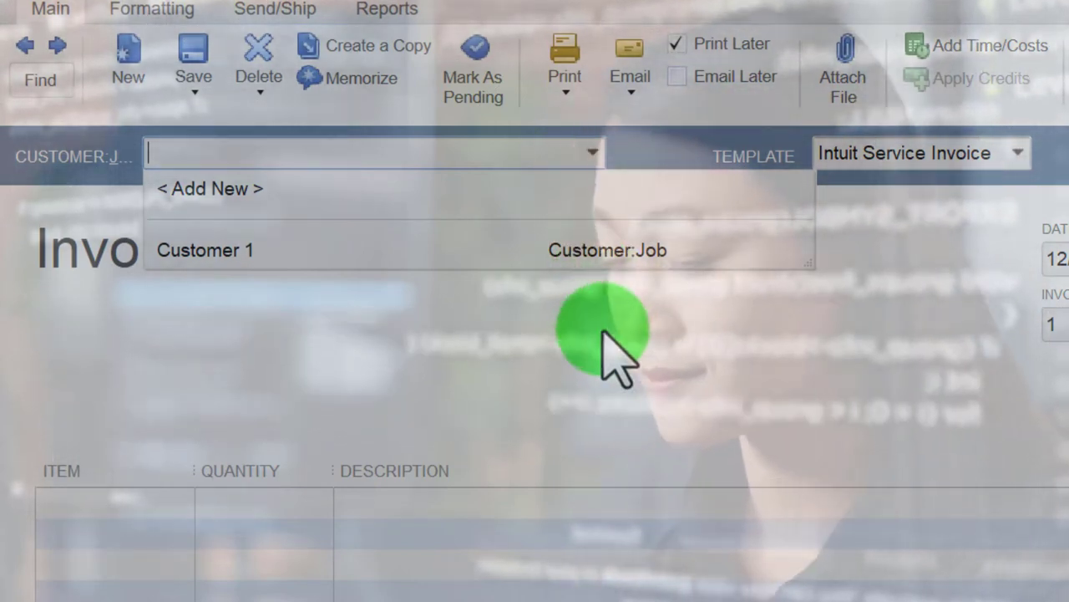
left_click(601, 358)
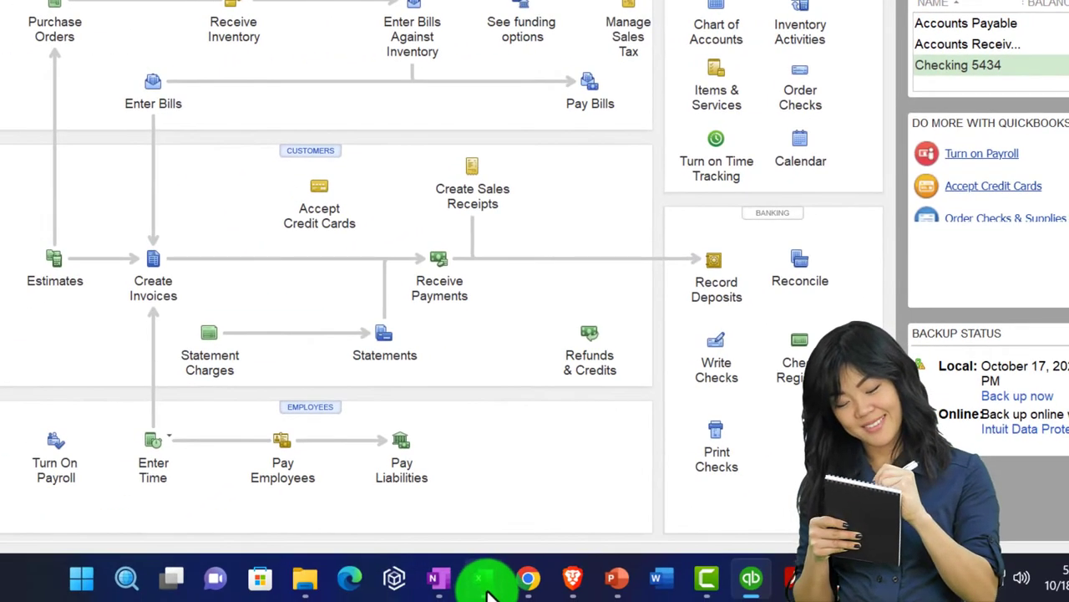
Bring the Excel customer workbook to the front from the taskbar.
mouse_move(491, 594)
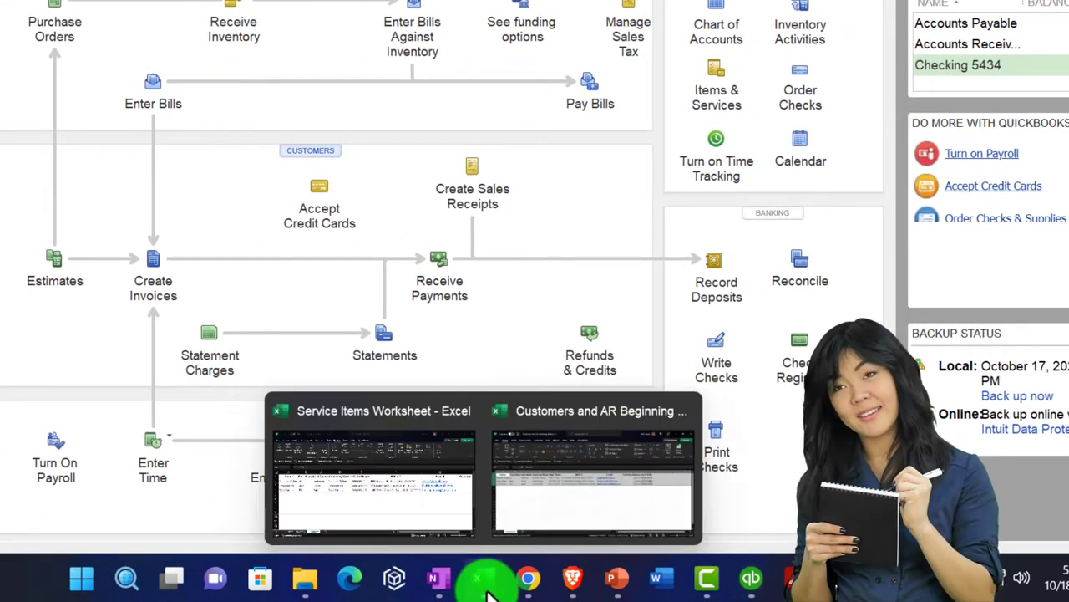
left_click(400, 523)
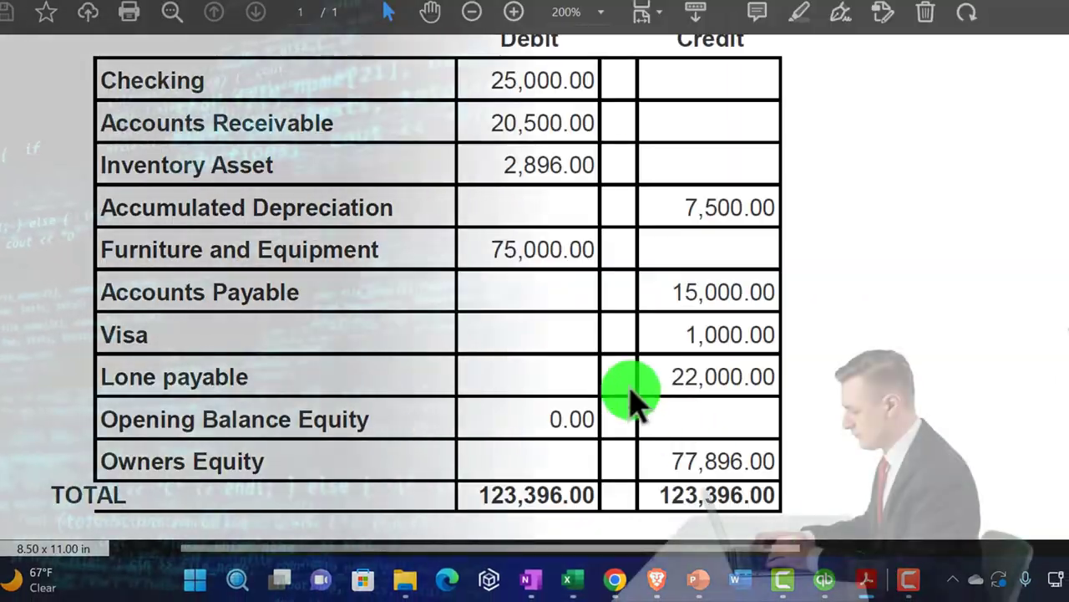
Scroll through the Dec 31, 2021 trial balance to its 123,396.00 TOTAL row, returning to QuickBooks.
scroll(521, 262, "up", 3)
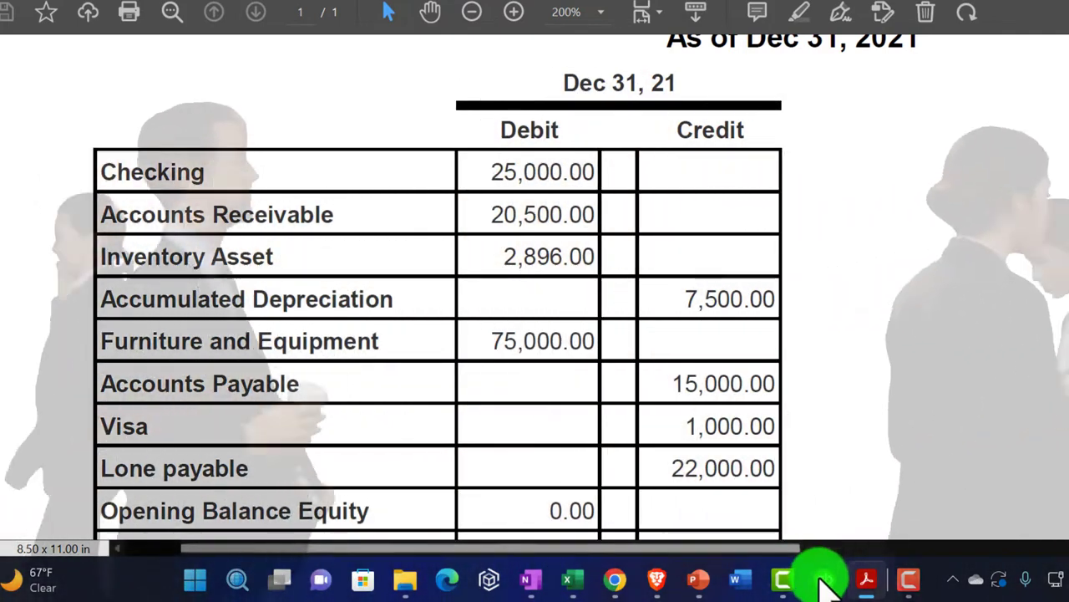
left_click(824, 580)
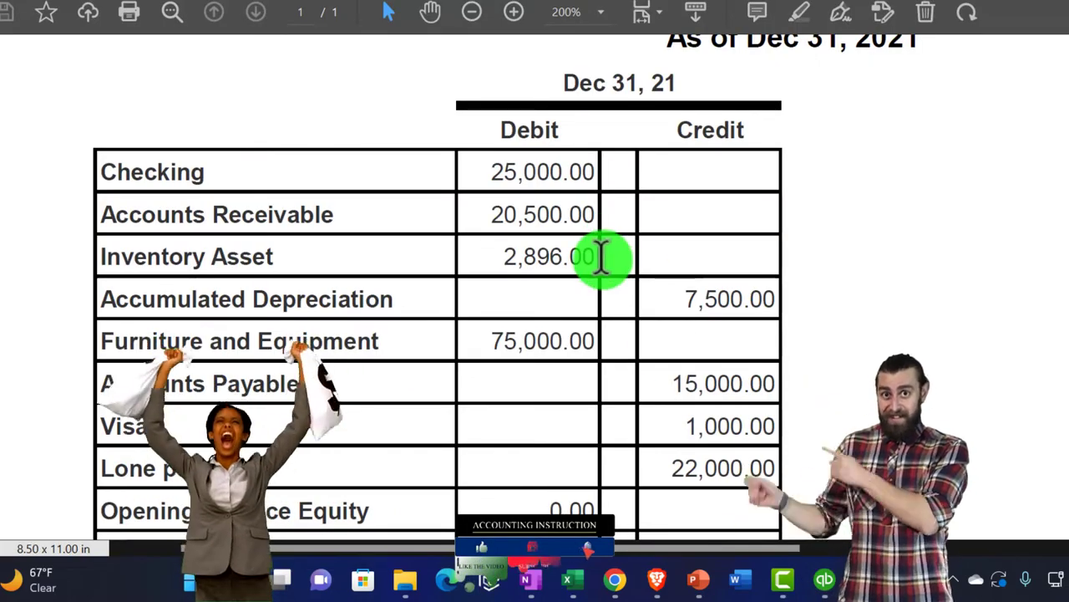
scroll(602, 259, "down", 3)
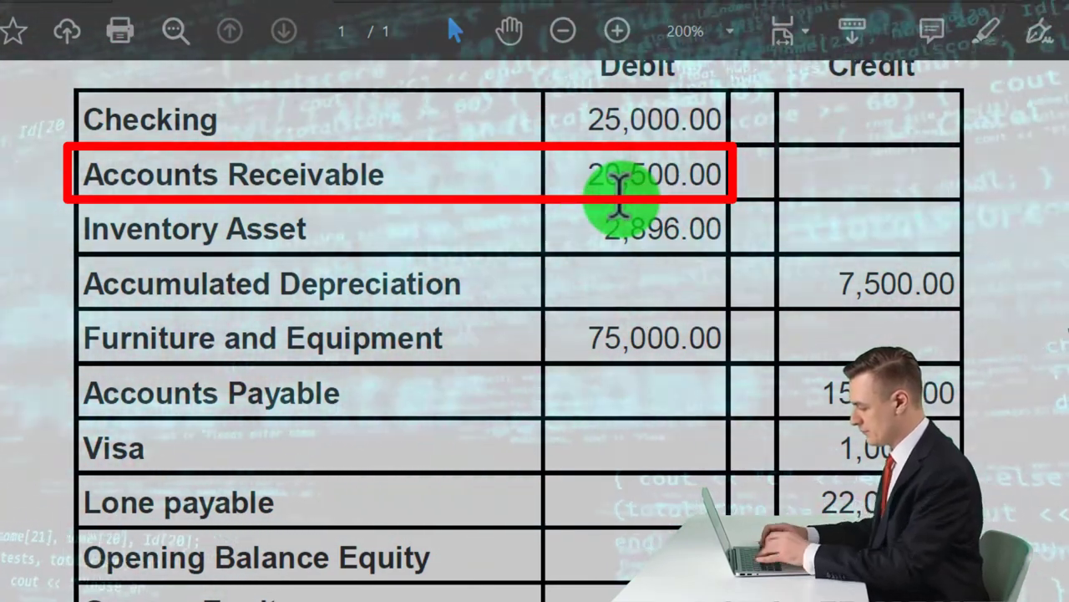
scroll(518, 222, "up", 3)
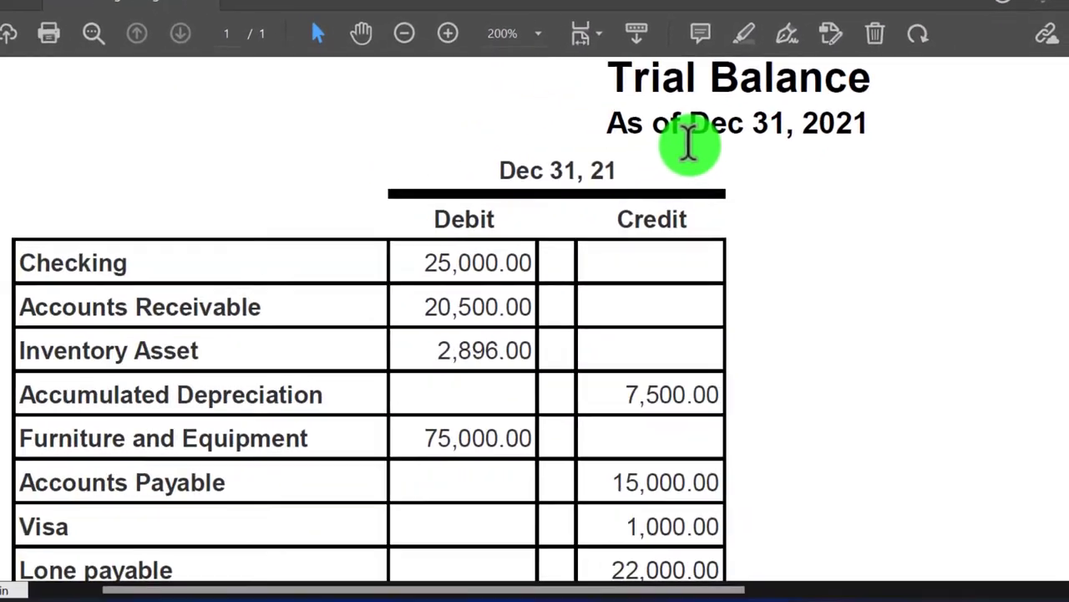
scroll(493, 276, "down", 2)
scroll(701, 133, "down", 1)
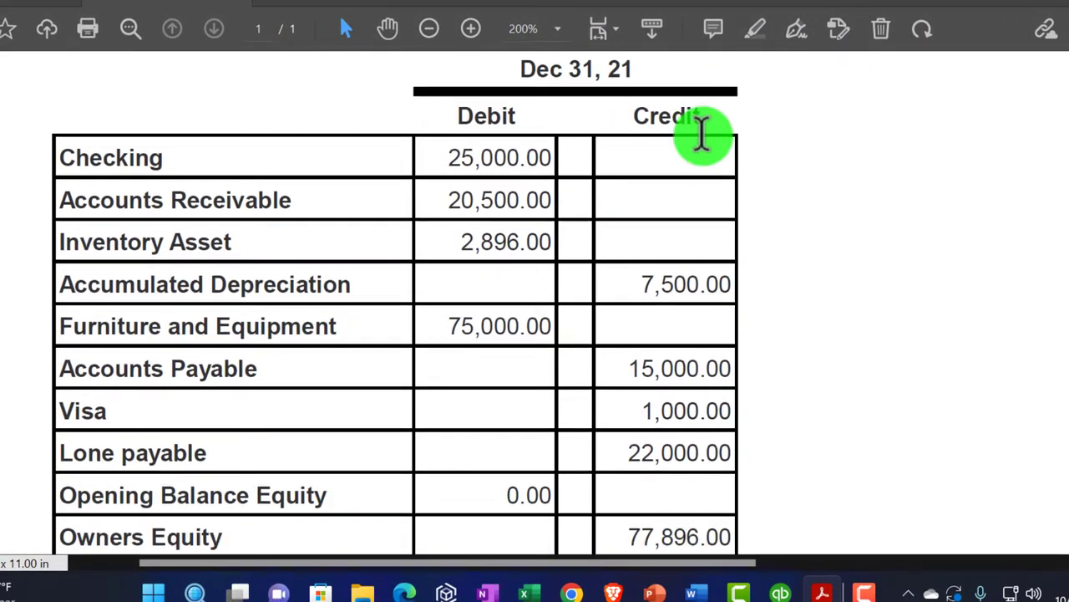
scroll(702, 134, "down", 1)
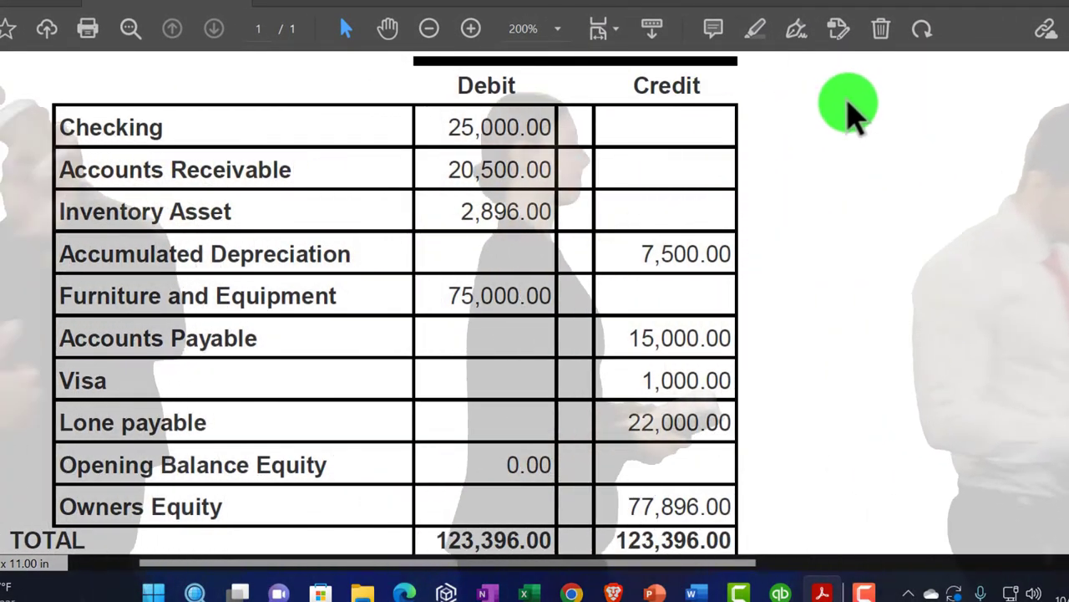
scroll(809, 234, "up", 3)
scroll(701, 129, "up", 1)
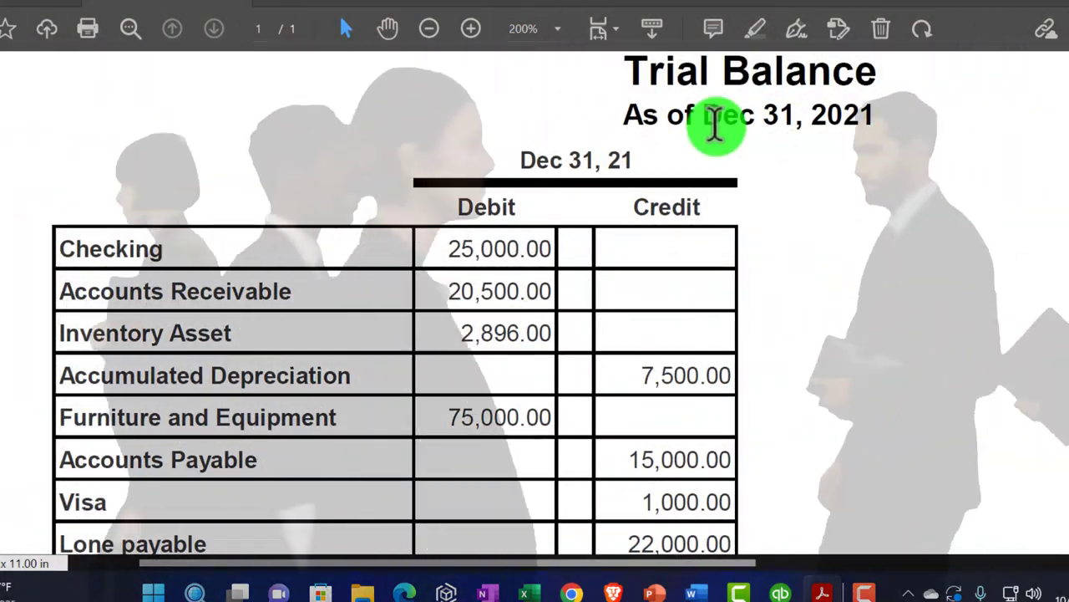
scroll(716, 133, "down", 3)
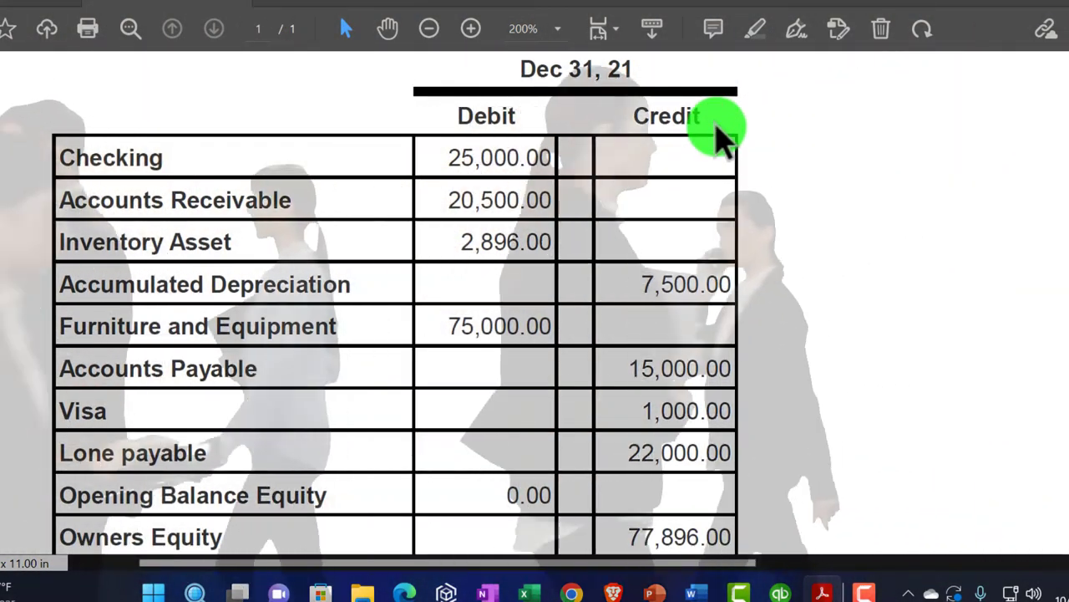
scroll(716, 172, "down", 1)
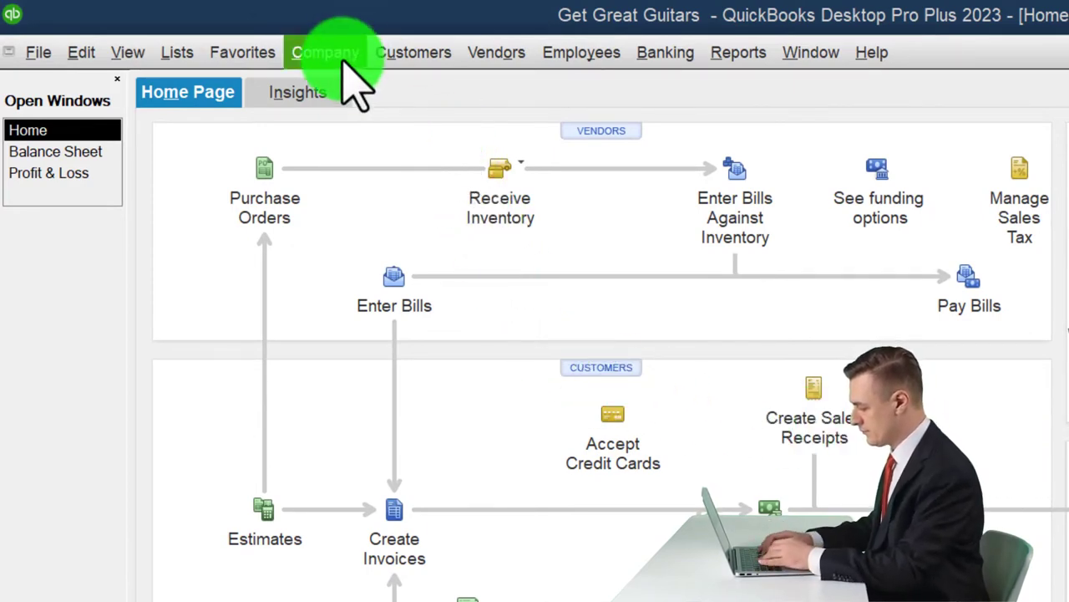
Open Customers > Customer Center and drag the NAME column wider to display Customer 1.
left_click(390, 50)
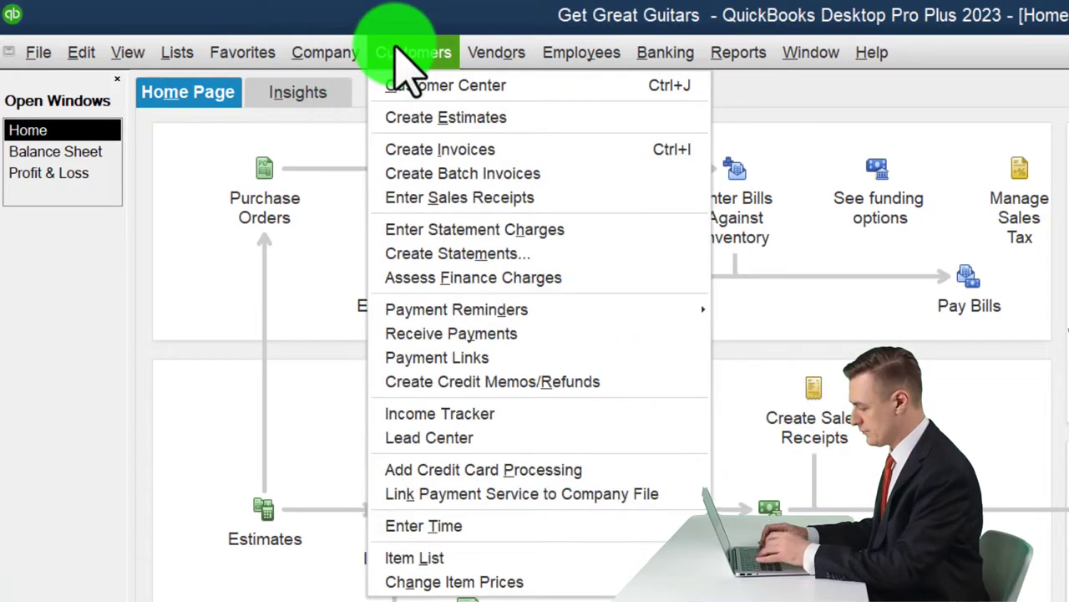
left_click(445, 85)
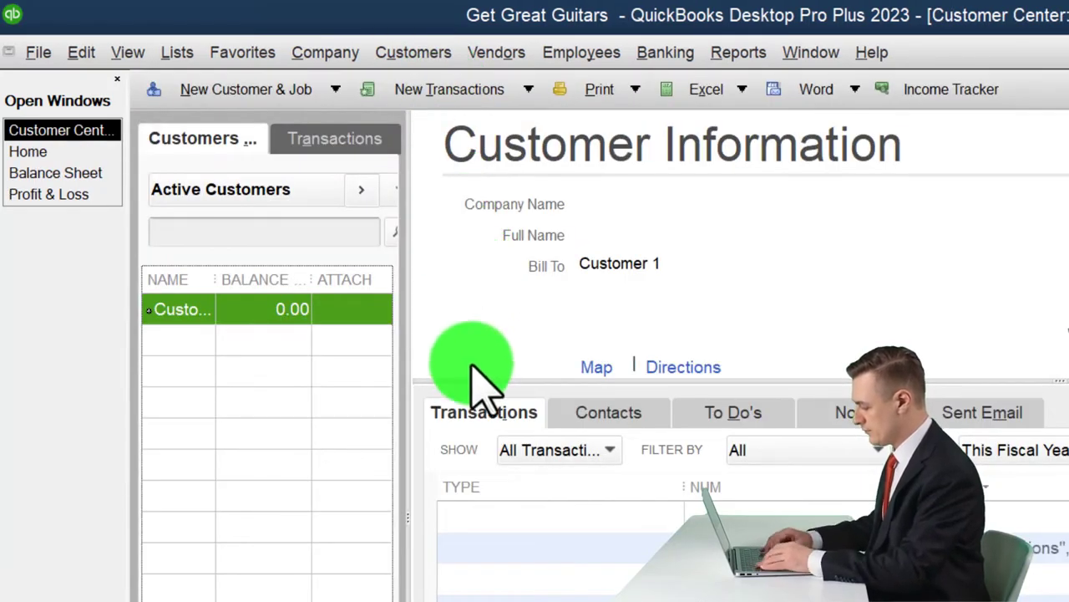
left_click_drag(218, 272, 247, 273)
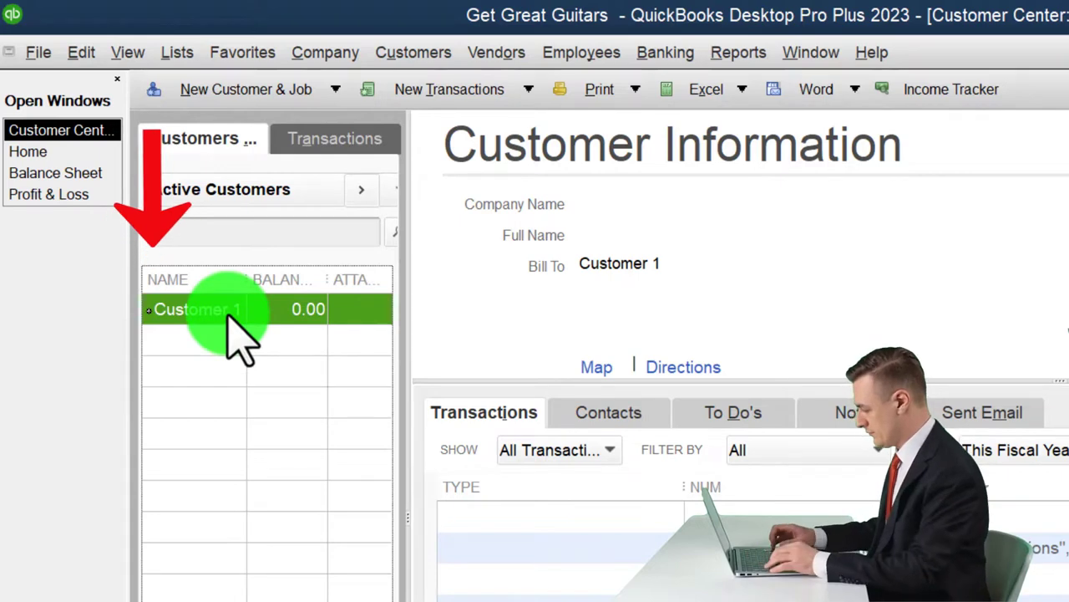
left_click(290, 89)
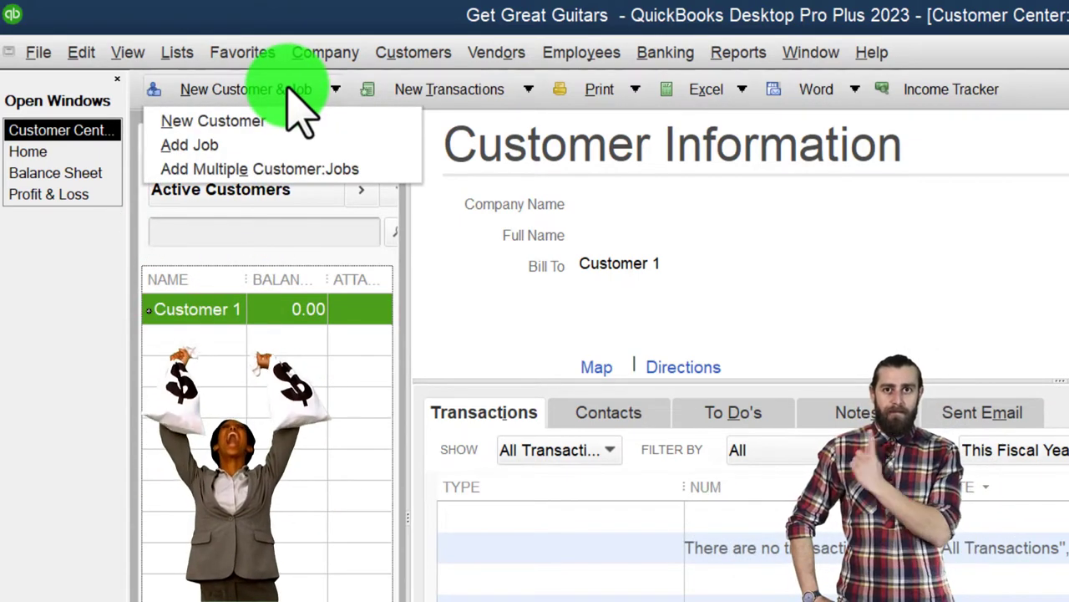
Start a New Customer and step through opening balance, company name, phone and mobile fields.
left_click(244, 123)
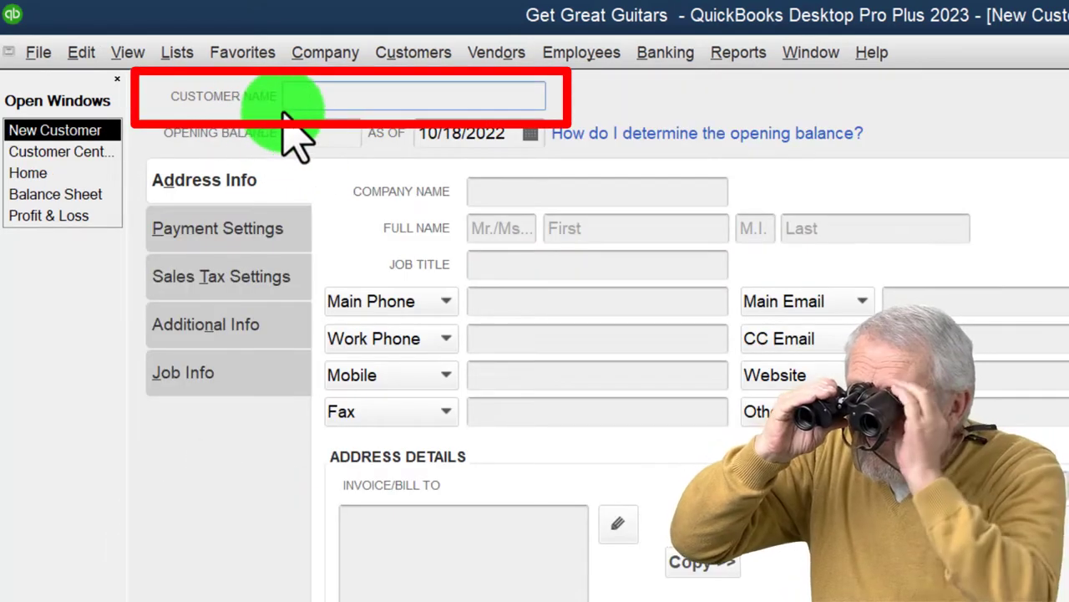
left_click(351, 138)
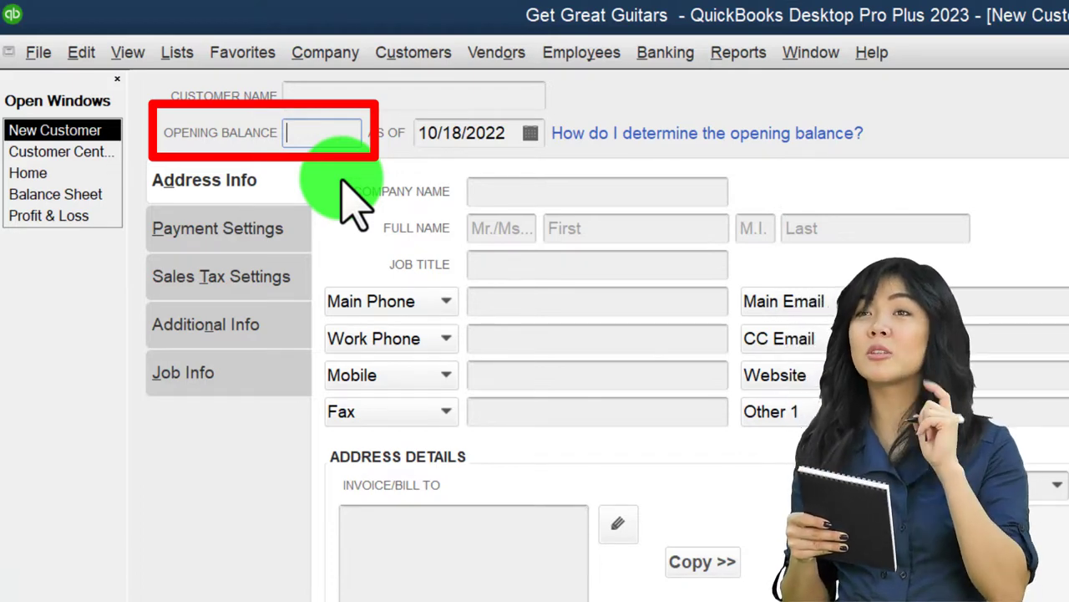
key("Tab")
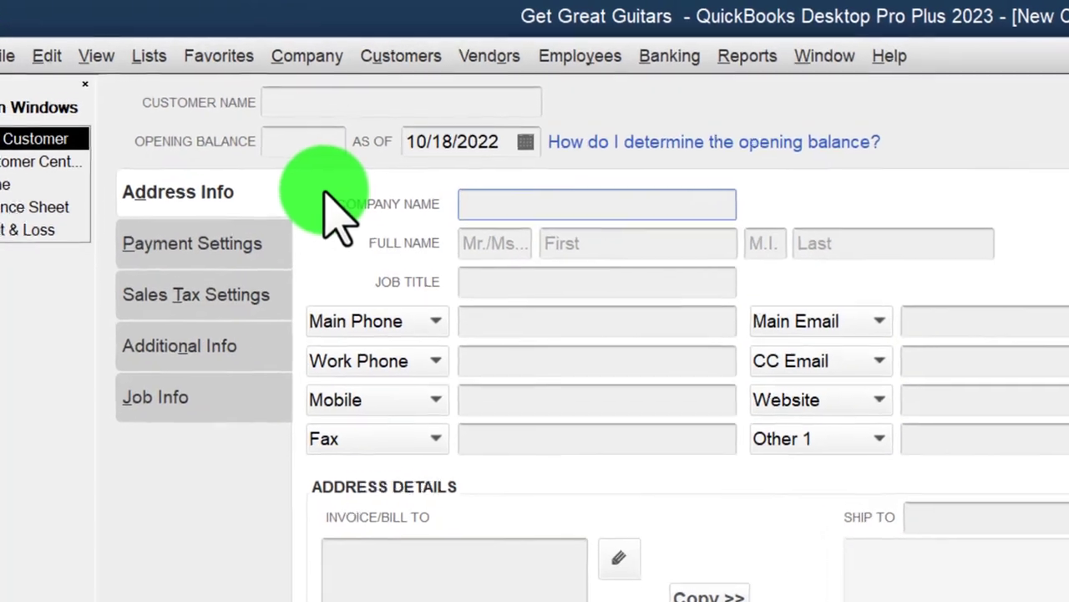
key("Tab")
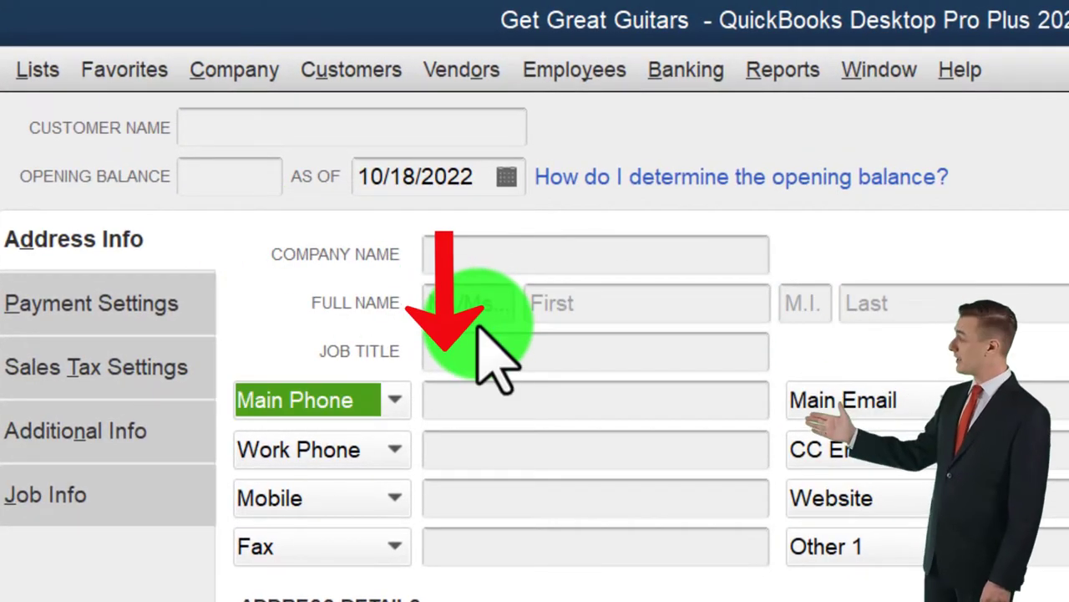
key("Tab")
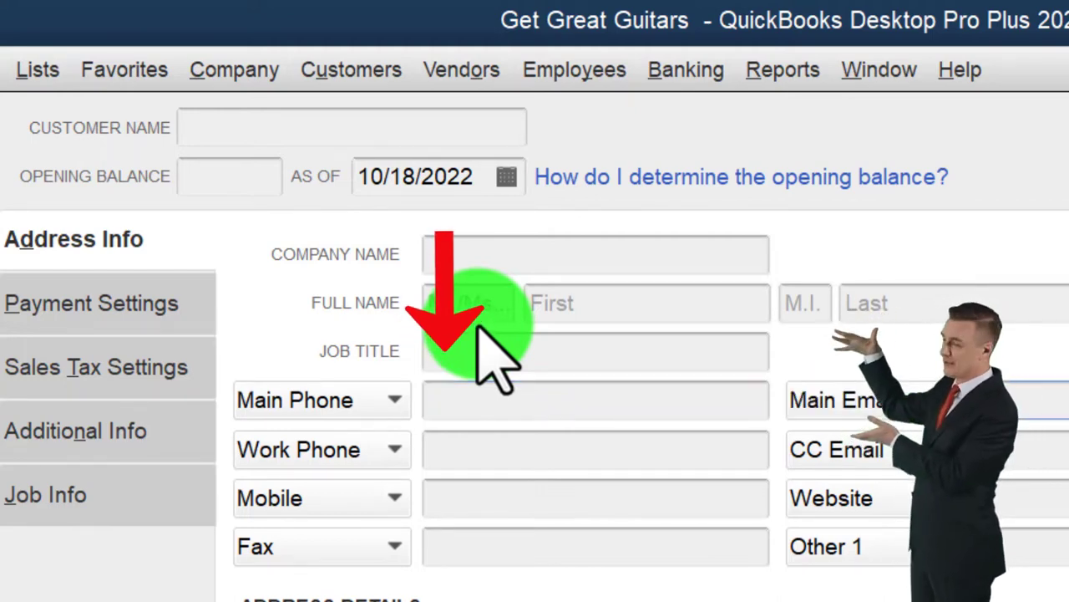
key("Tab")
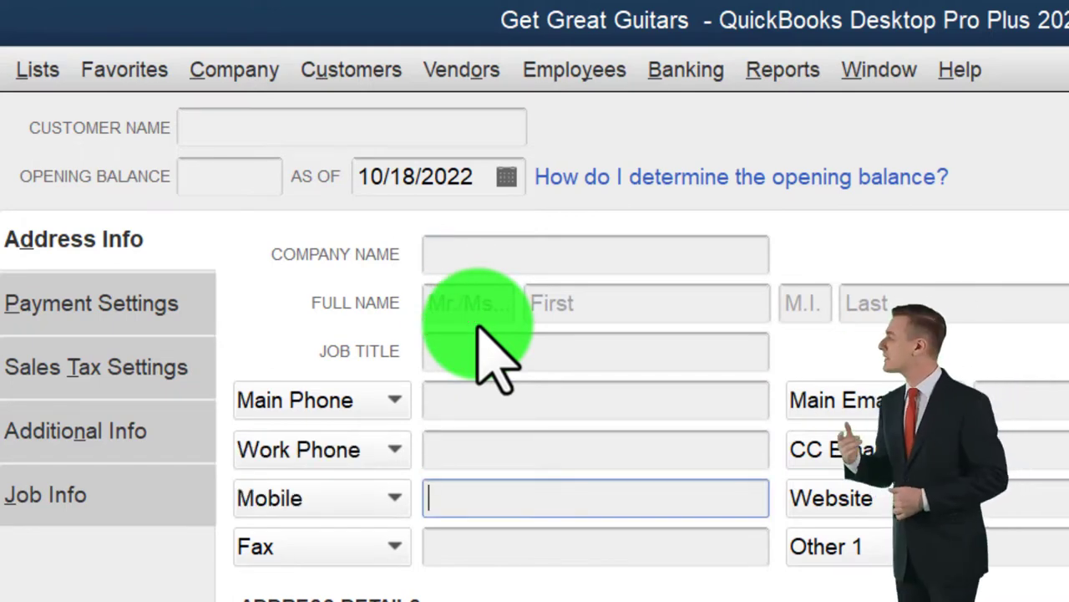
left_click(100, 306)
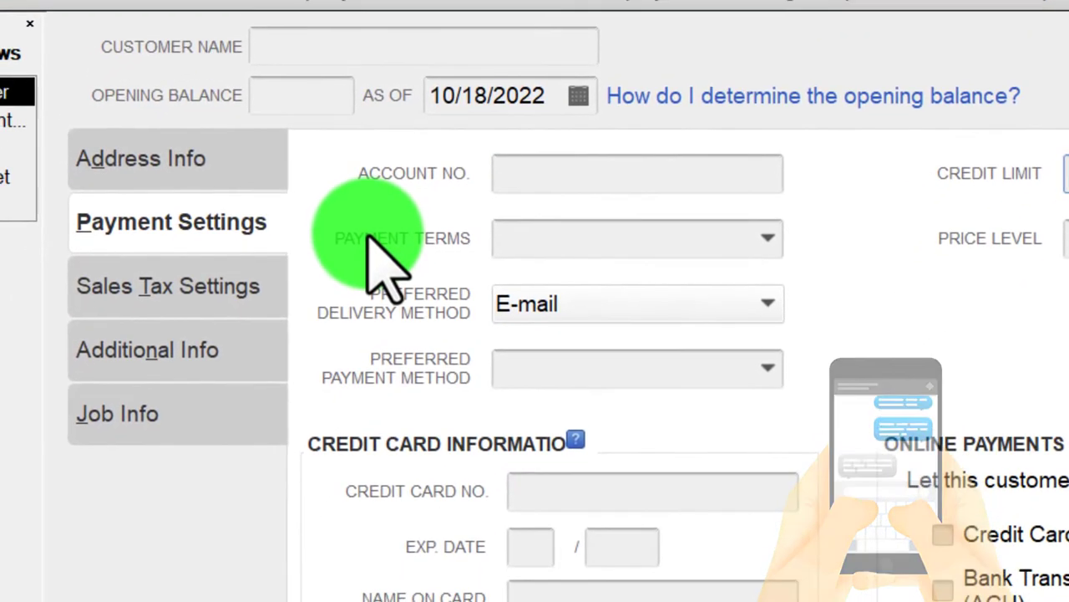
Leave the new customer's payment terms and price level unset, and bring up Help.
left_click(368, 237)
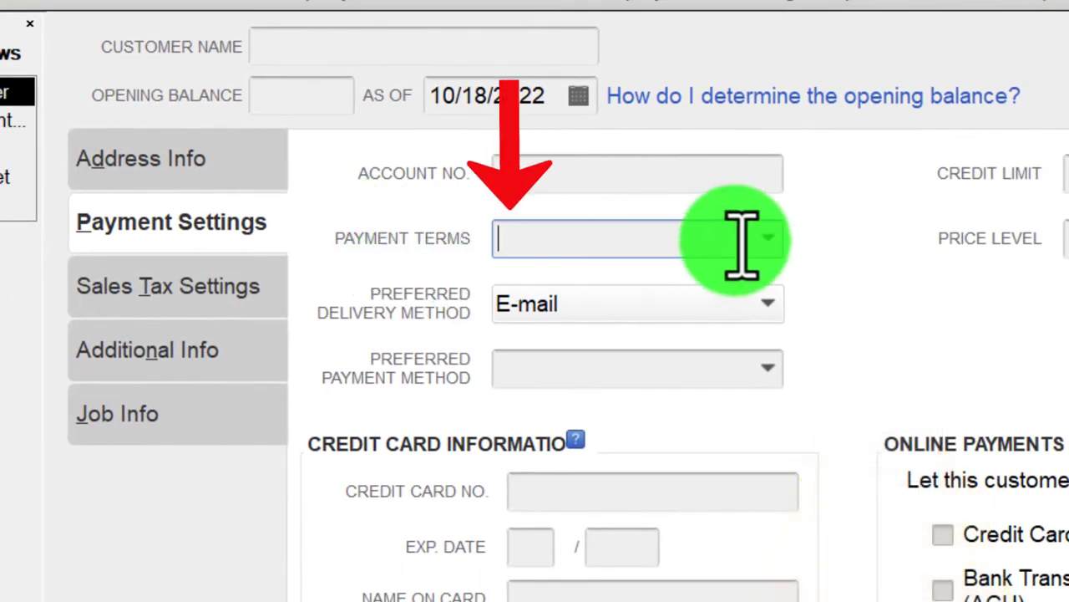
left_click(767, 239)
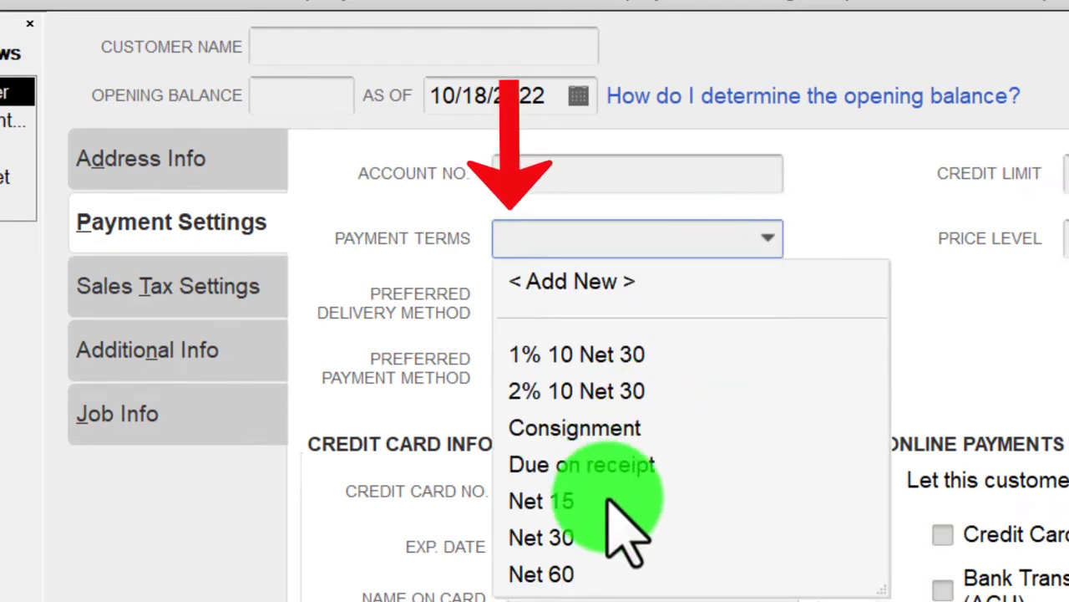
left_click(556, 242)
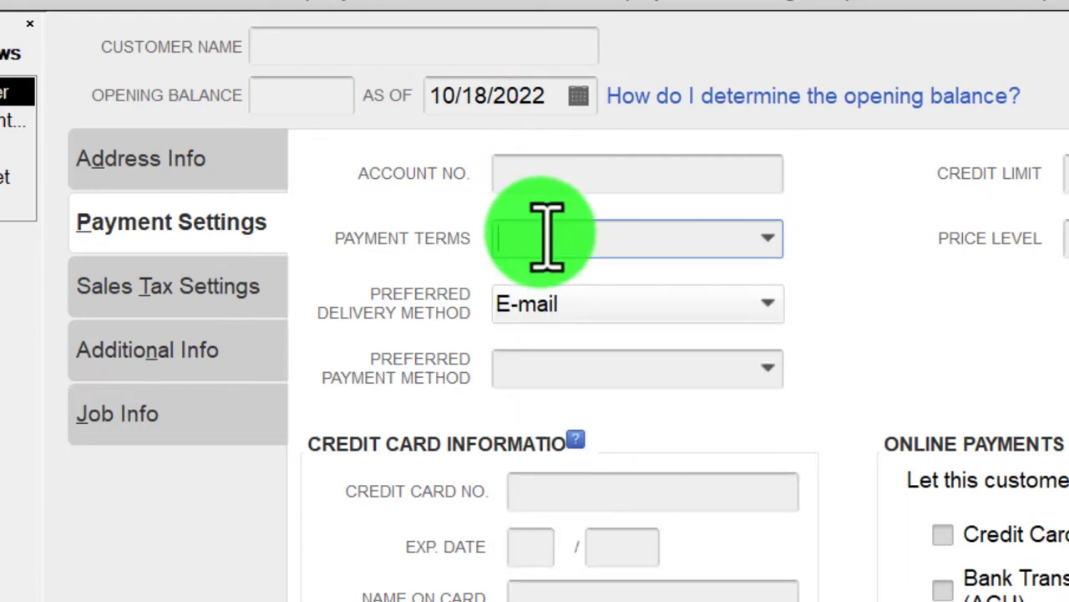
key("Tab")
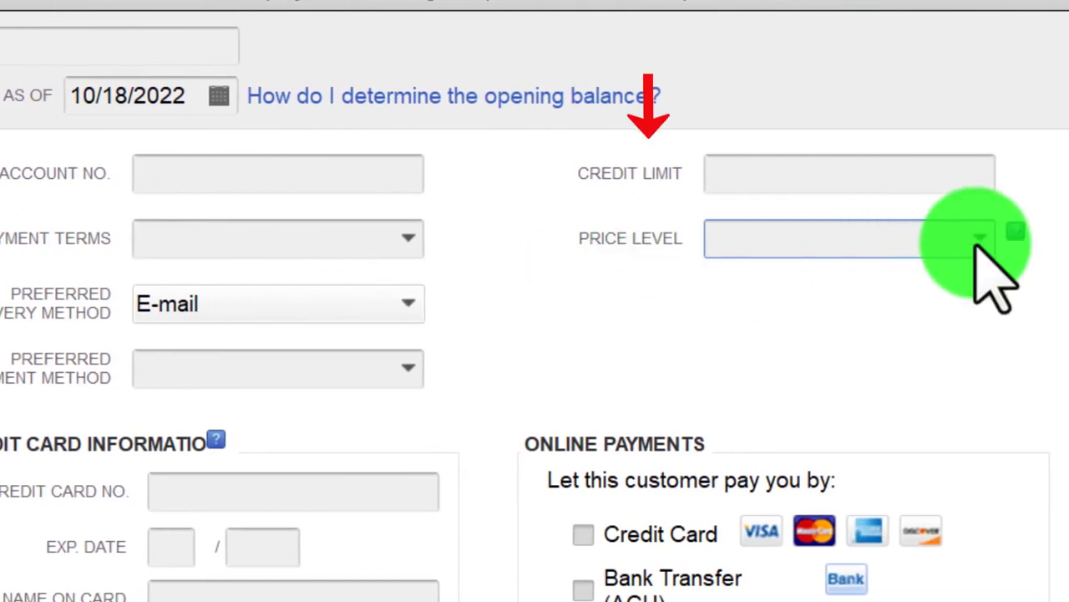
left_click(977, 238)
left_click(1005, 232)
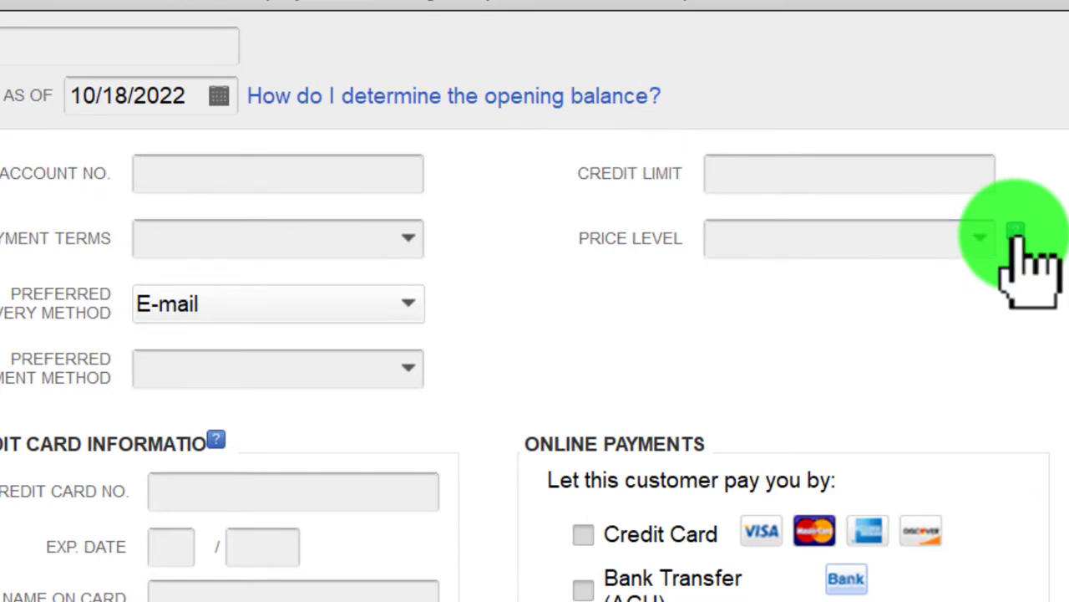
key("F1")
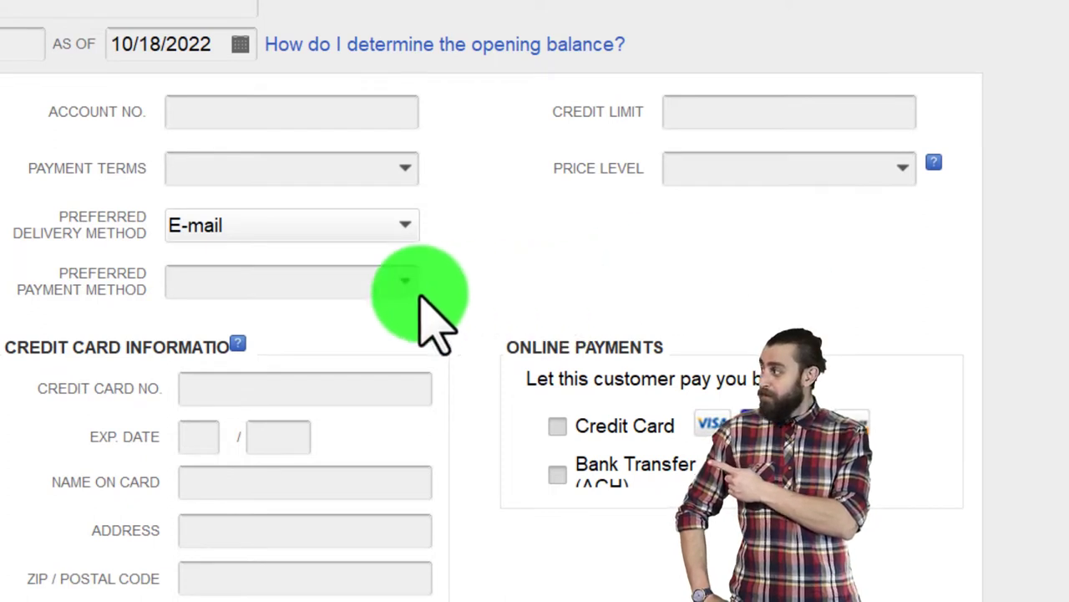
Keep E-mail delivery, leaving preferred payment method and credit card details blank.
left_click(407, 227)
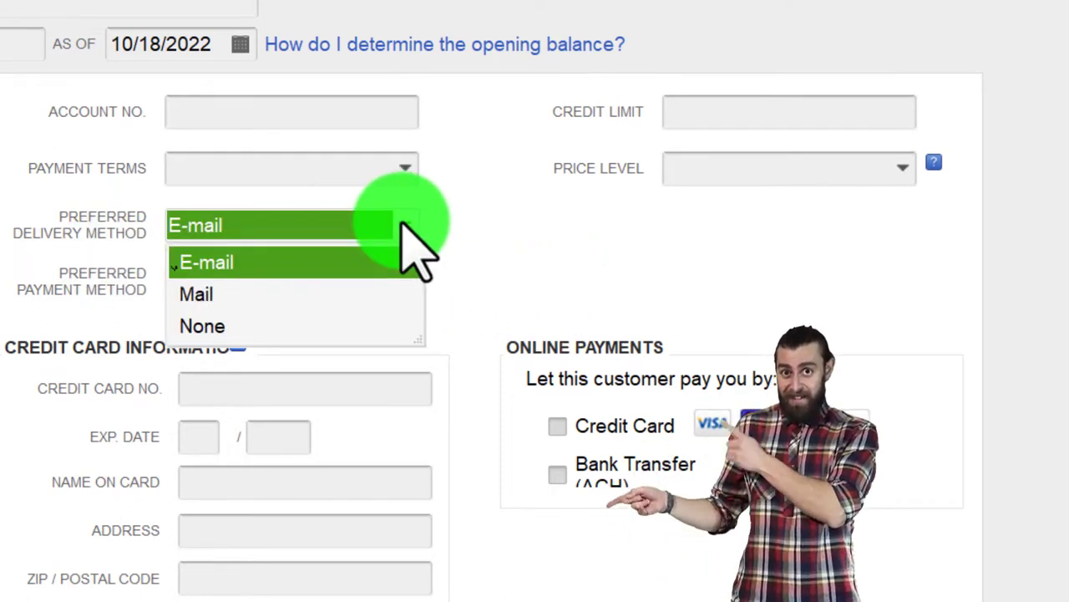
left_click(467, 219)
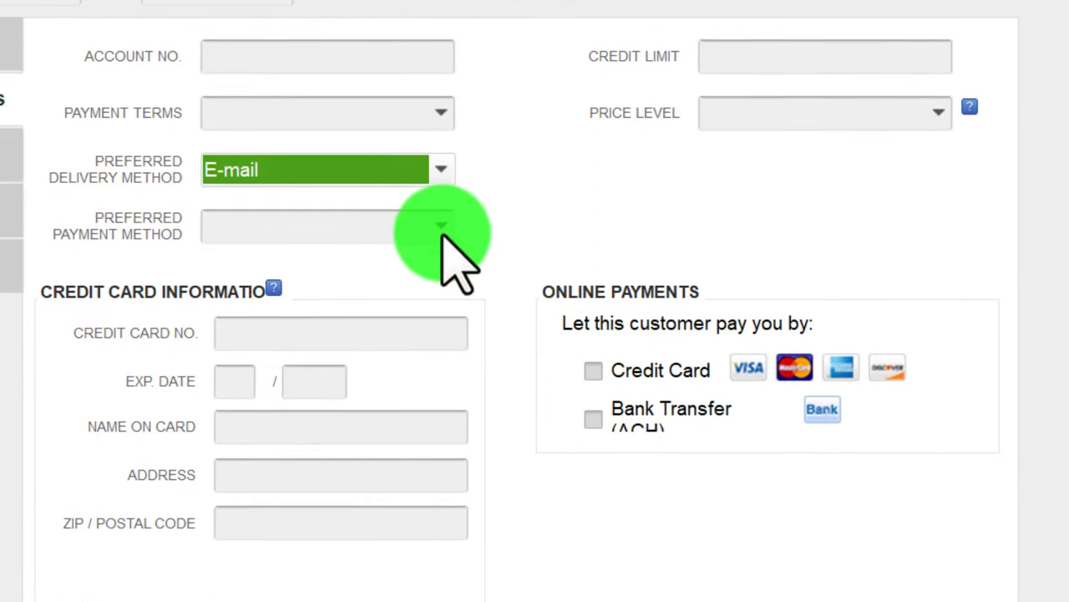
left_click(406, 277)
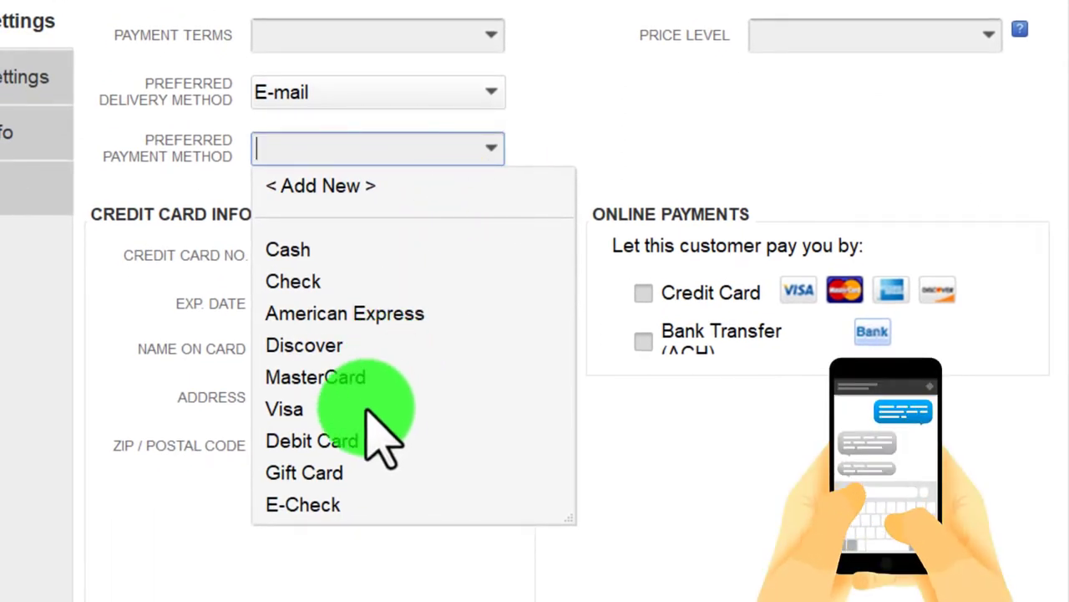
key("Escape")
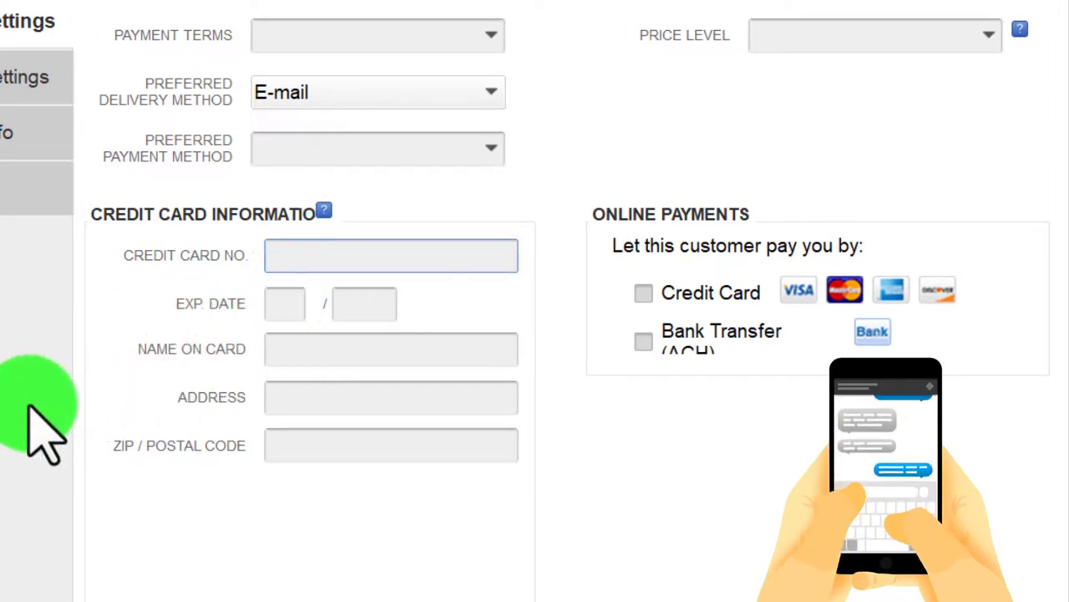
key("Tab")
key("Tab")
key("Tab")
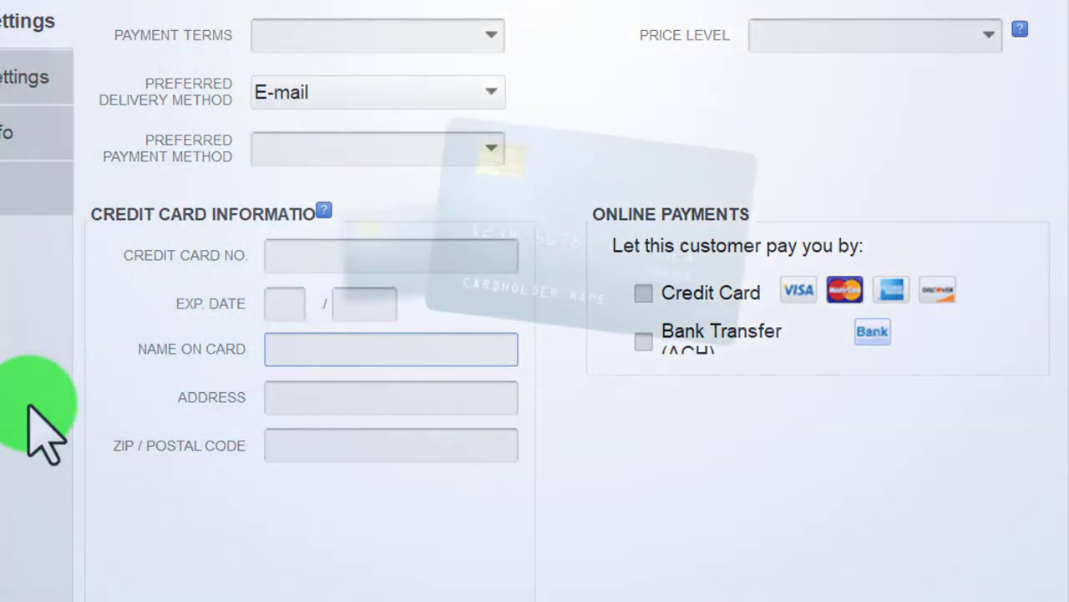
key("Tab")
key("Tab")
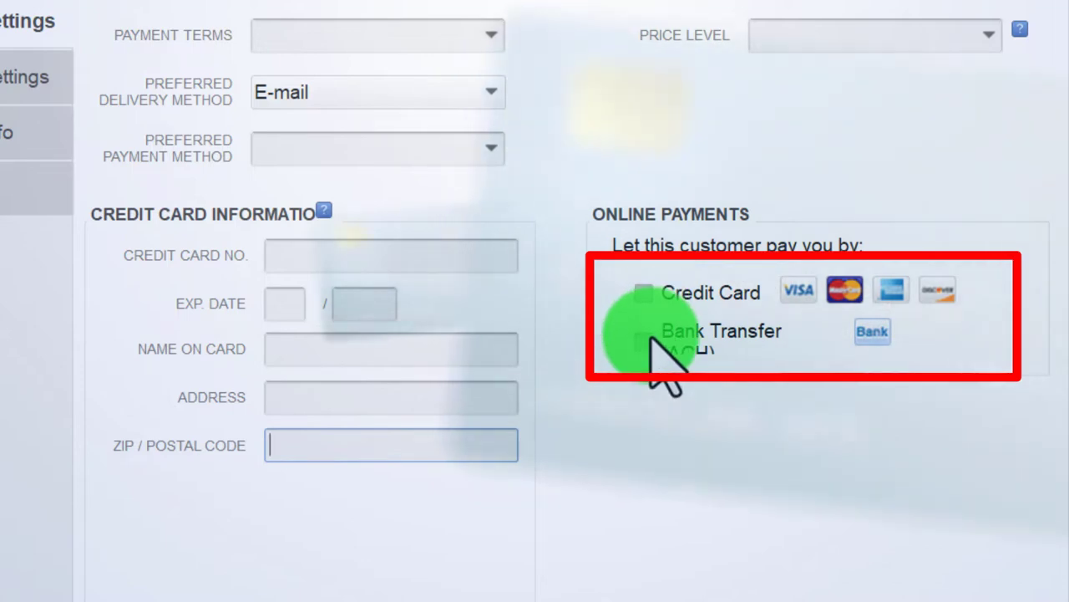
left_click(33, 77)
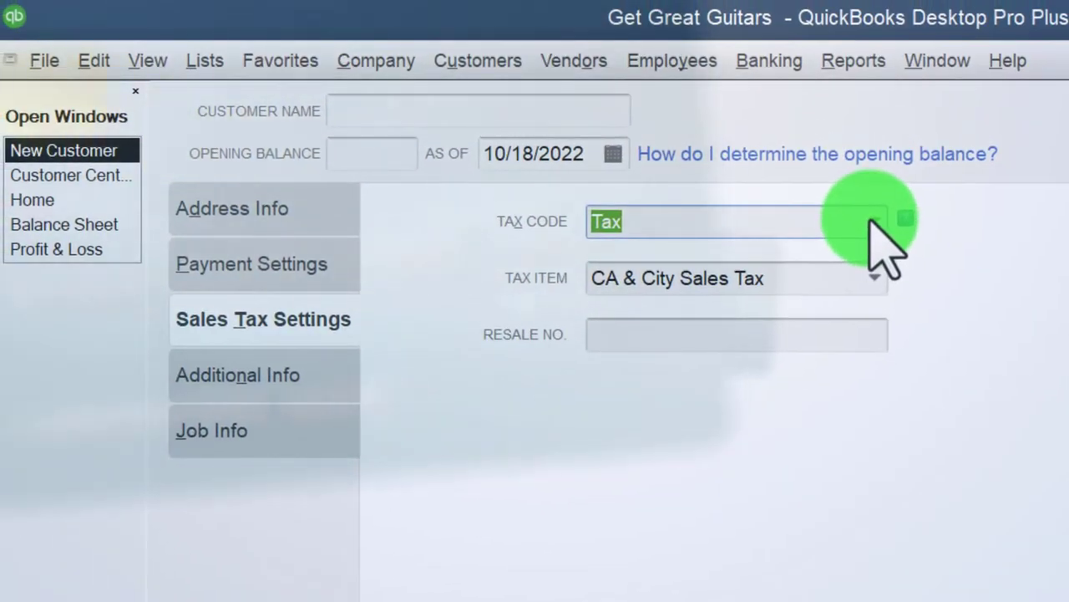
Keep tax code Tax and tax item CA & City Sales Tax for the new customer.
left_click(856, 209)
left_click(720, 220)
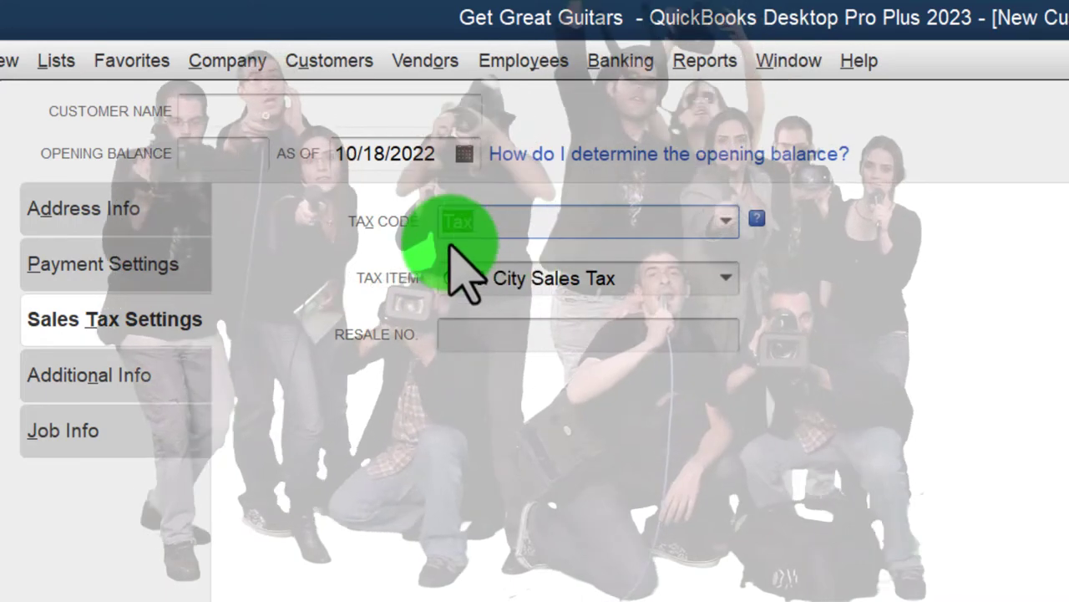
left_click(728, 223)
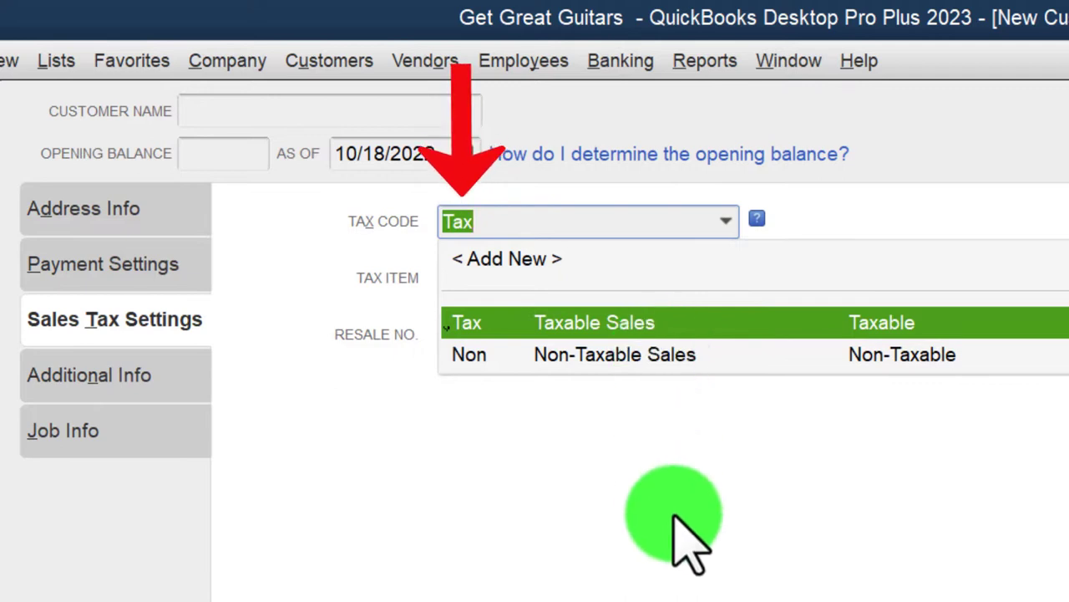
left_click(685, 539)
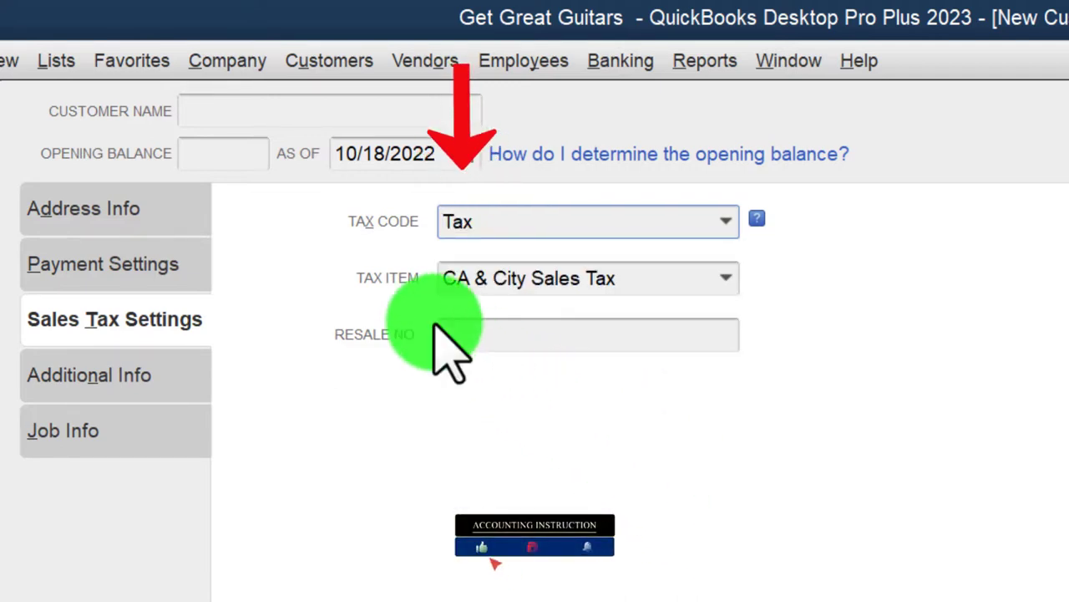
left_click(726, 278)
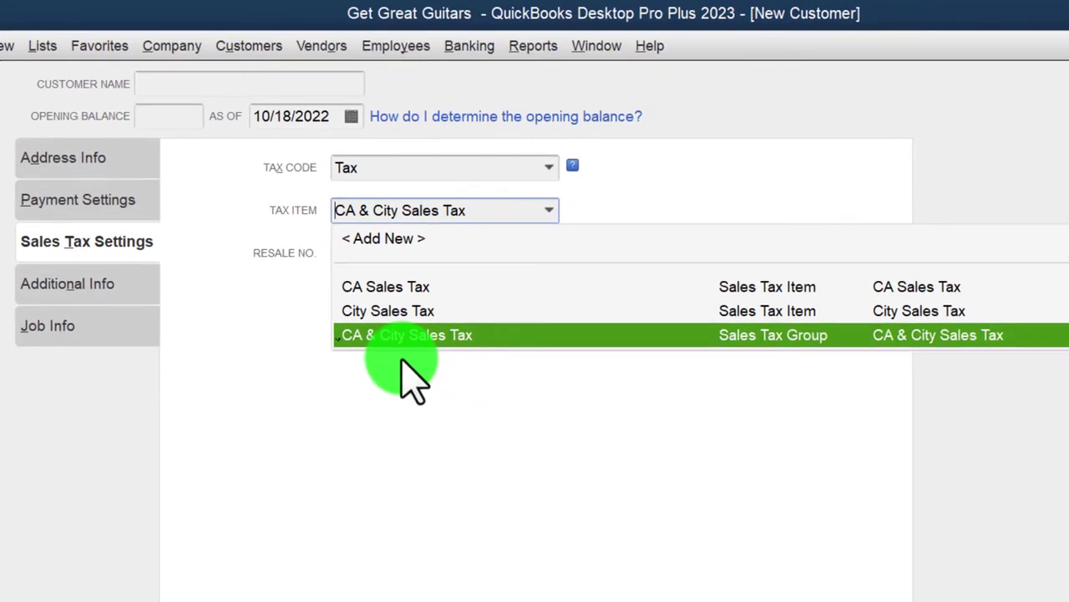
left_click(403, 361)
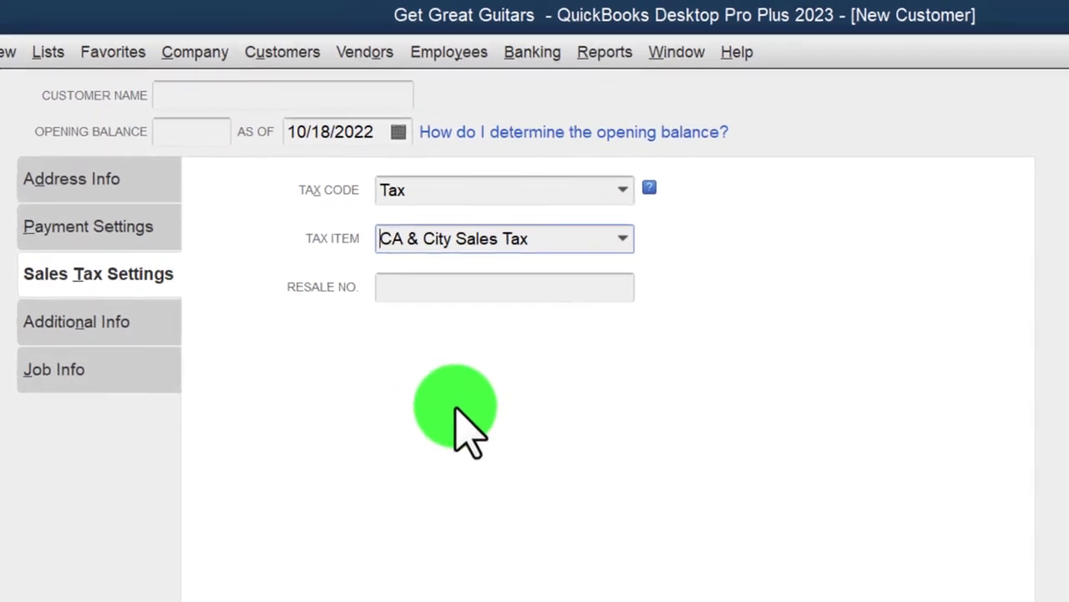
left_click(84, 401)
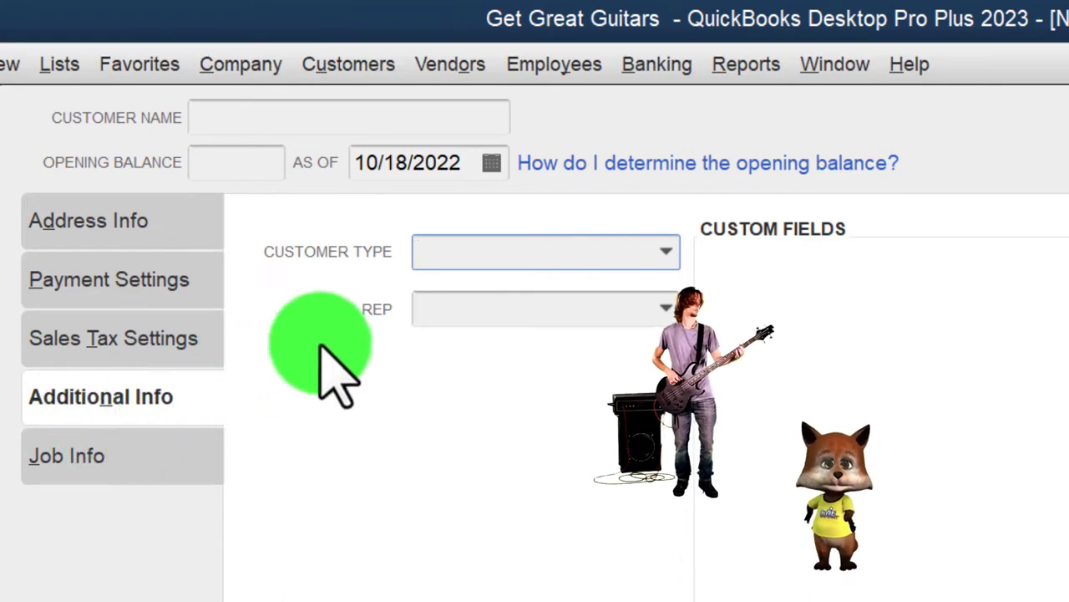
Leave the customer type blank and move to the customer's Job Info.
left_click(668, 252)
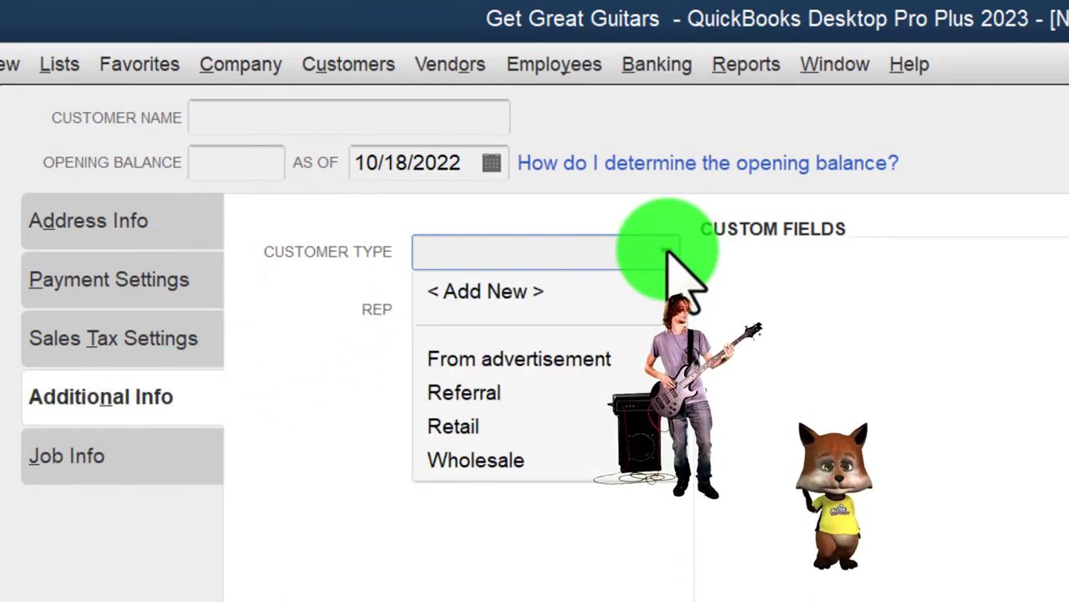
left_click(668, 253)
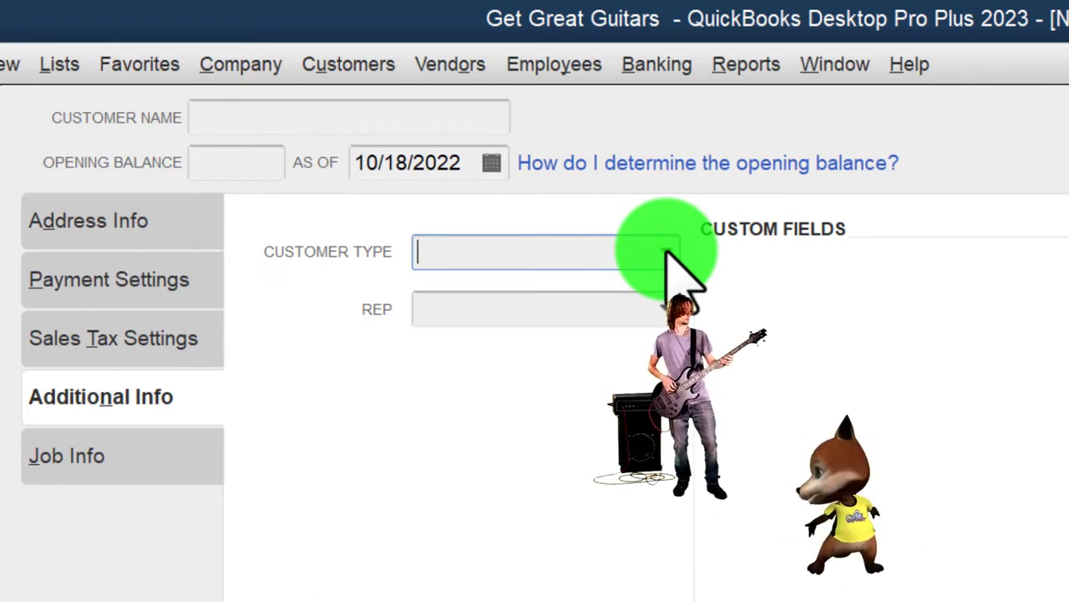
left_click(92, 467)
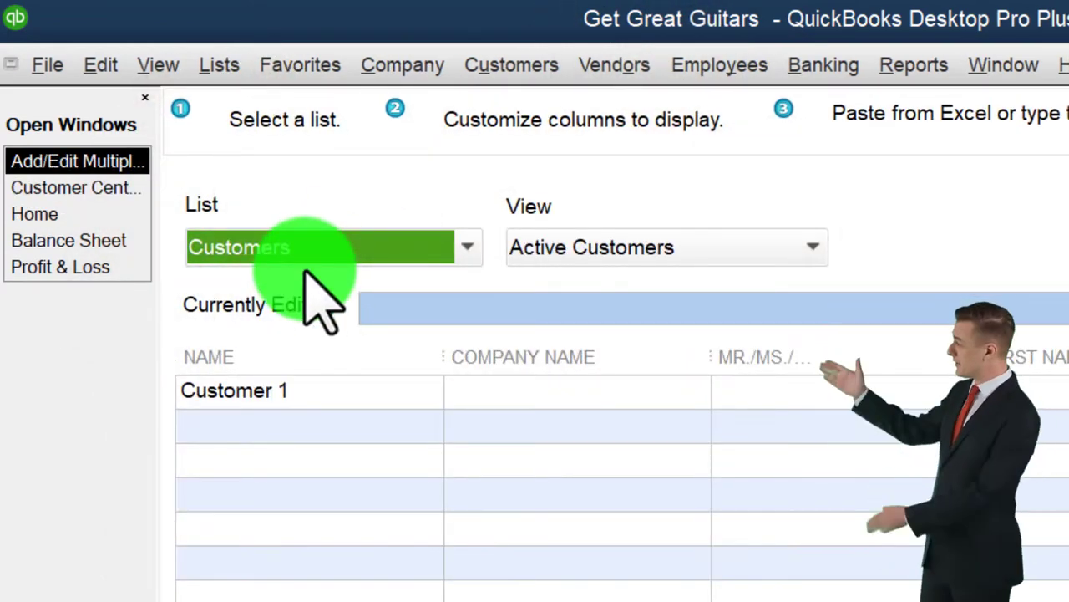
Keep Customers as the list to edit and switch to the Excel customer worksheet.
left_click(465, 247)
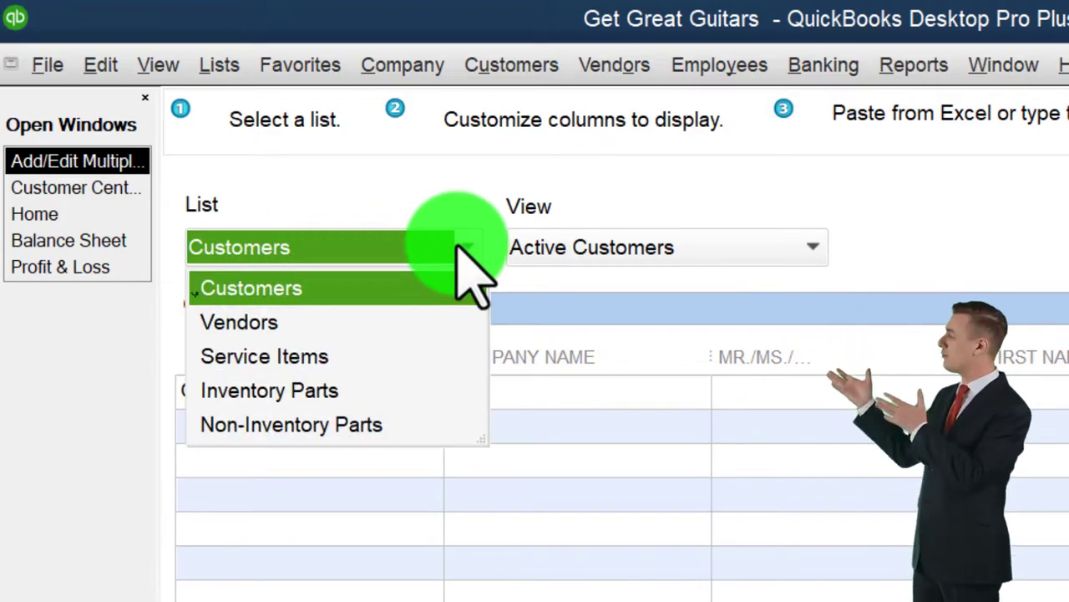
left_click(464, 248)
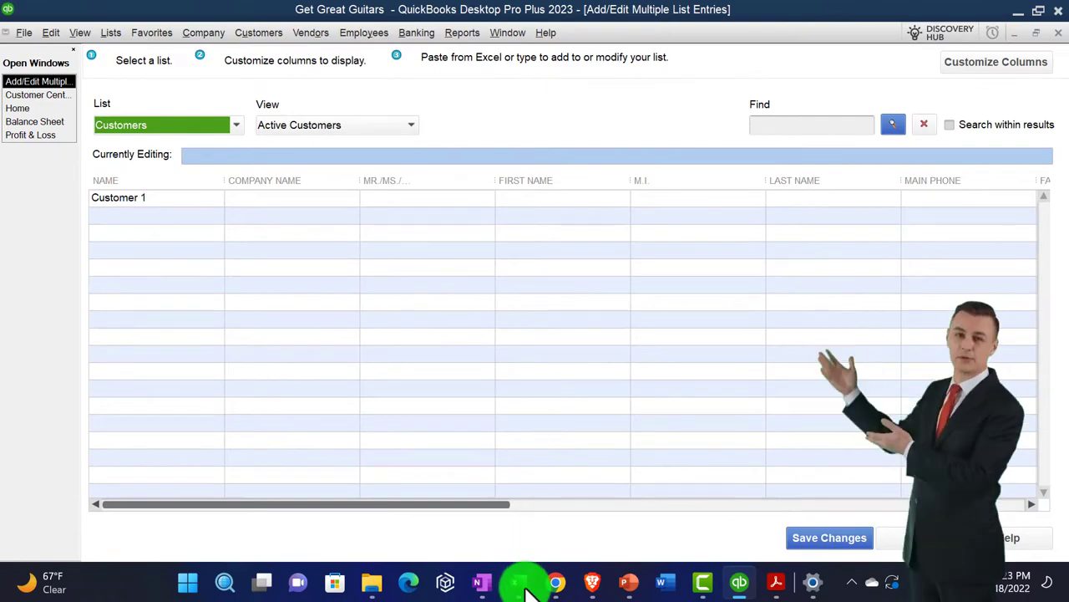
left_click(528, 590)
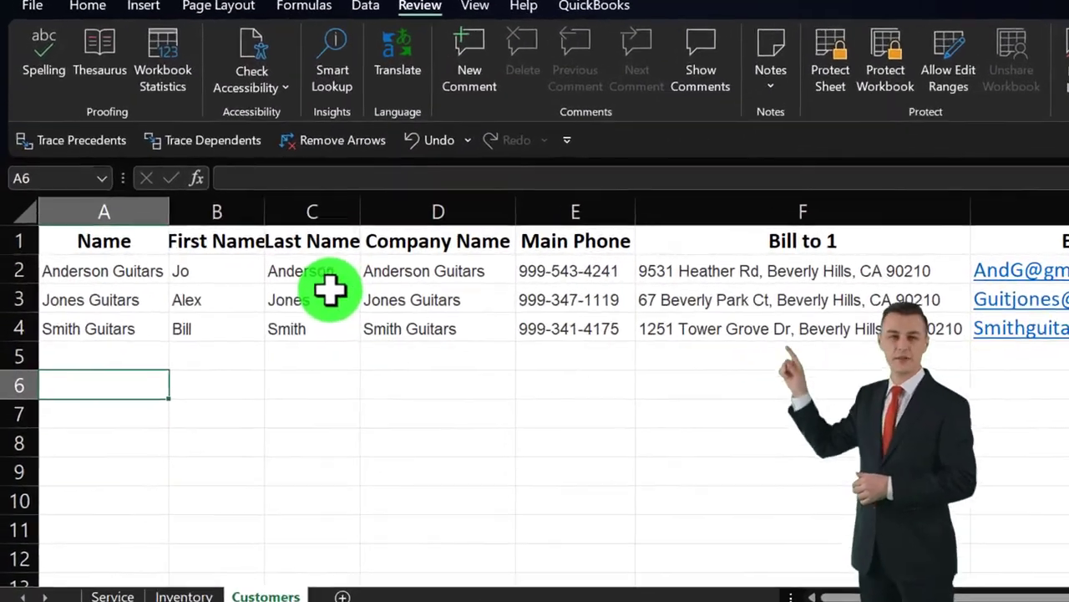
Review the Excel column headings from Name in A1 across to Customer Balance.
left_click(267, 288)
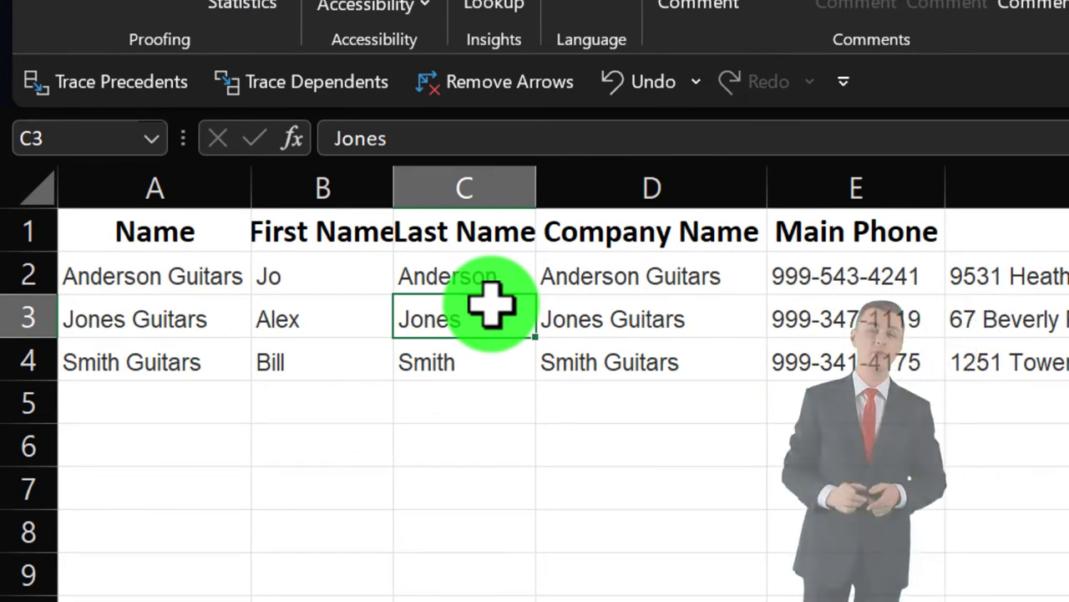
left_click(206, 238)
key("Right")
key("Right")
key("Right")
key("Right")
key("Right")
key("Right")
key("Right")
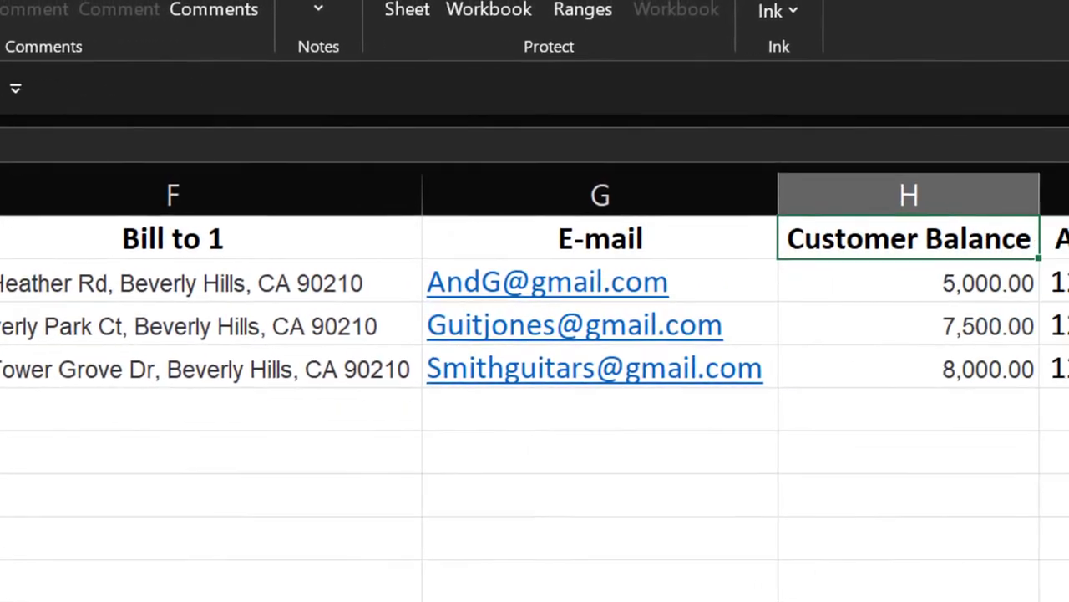
key("Left")
key("Left")
key("Left")
key("Left")
key("Left")
key("Left")
key("Left")
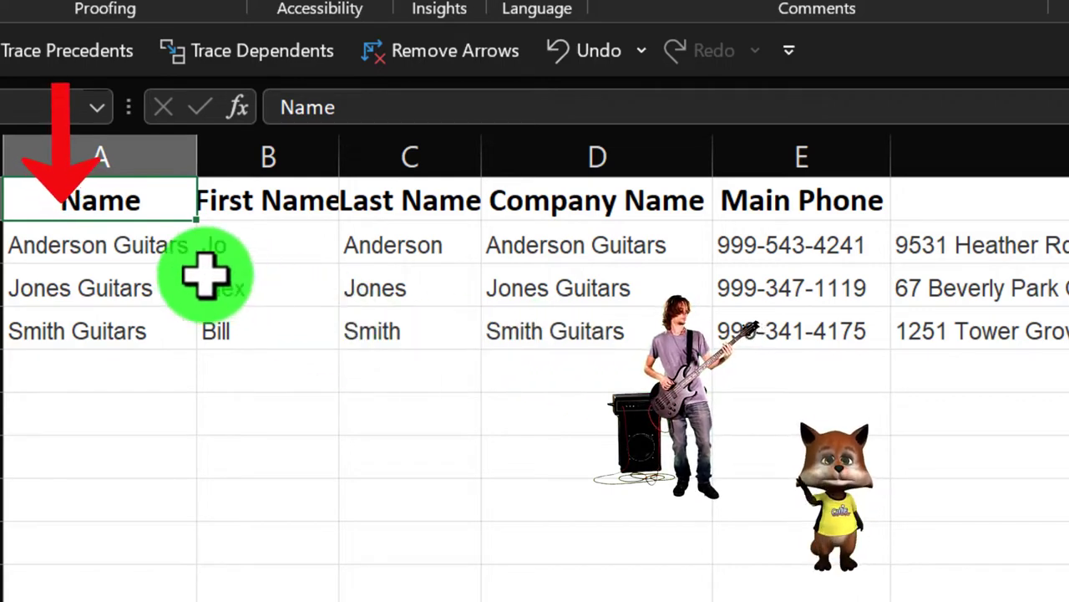
left_click(105, 244)
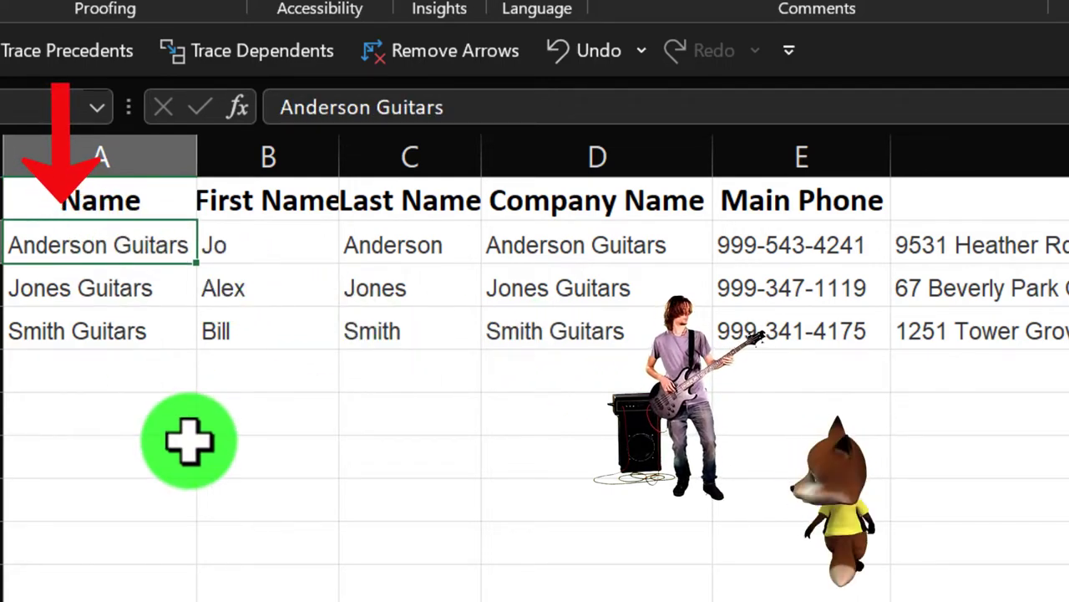
key("Right")
key("Right")
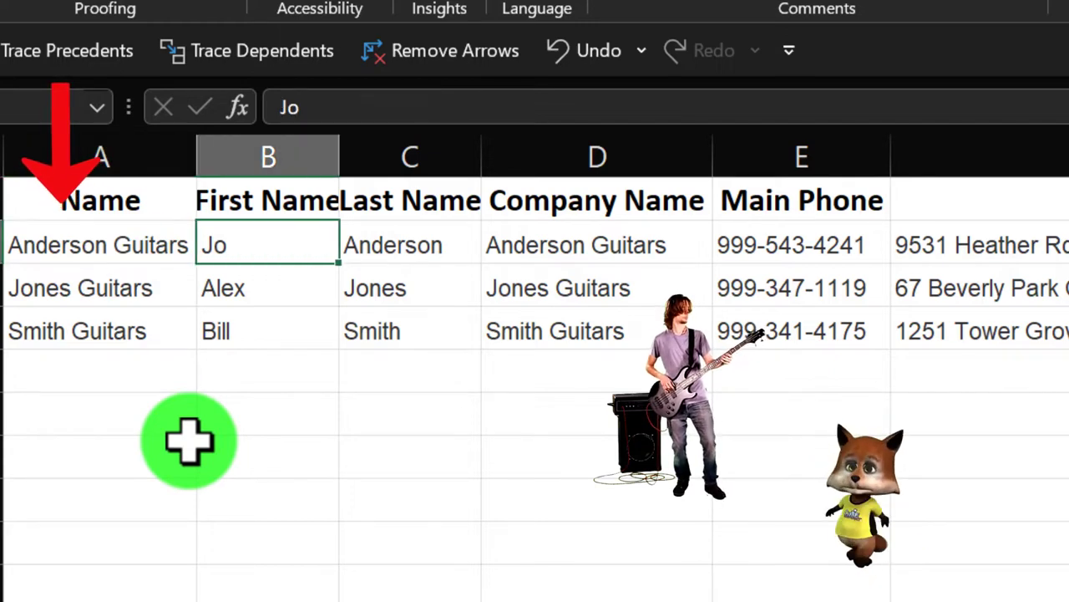
key("Right")
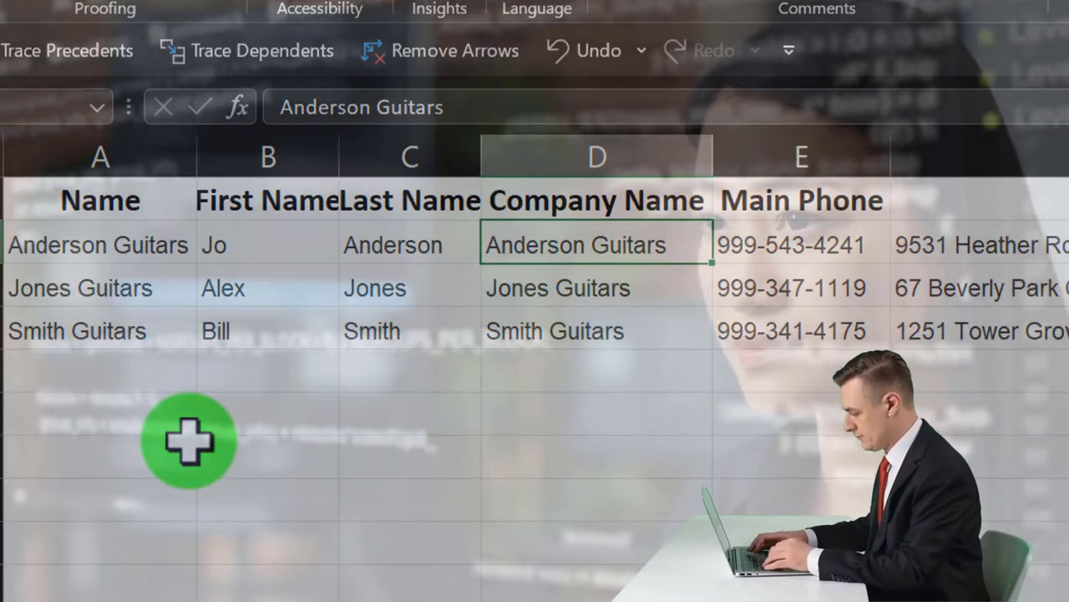
left_click(79, 257)
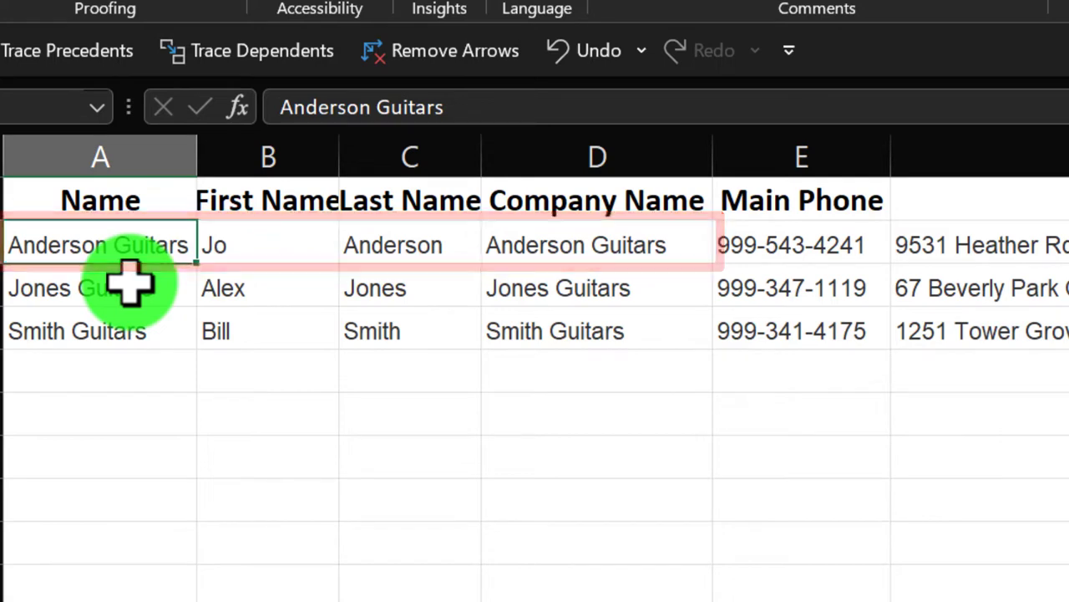
left_click(308, 244)
left_click(410, 241)
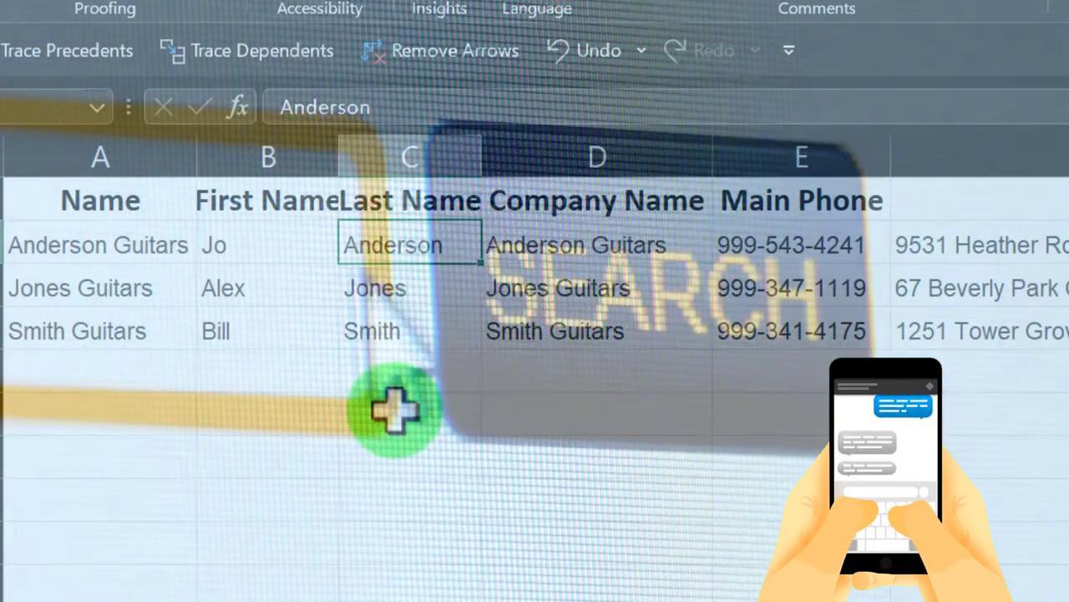
left_click(392, 430)
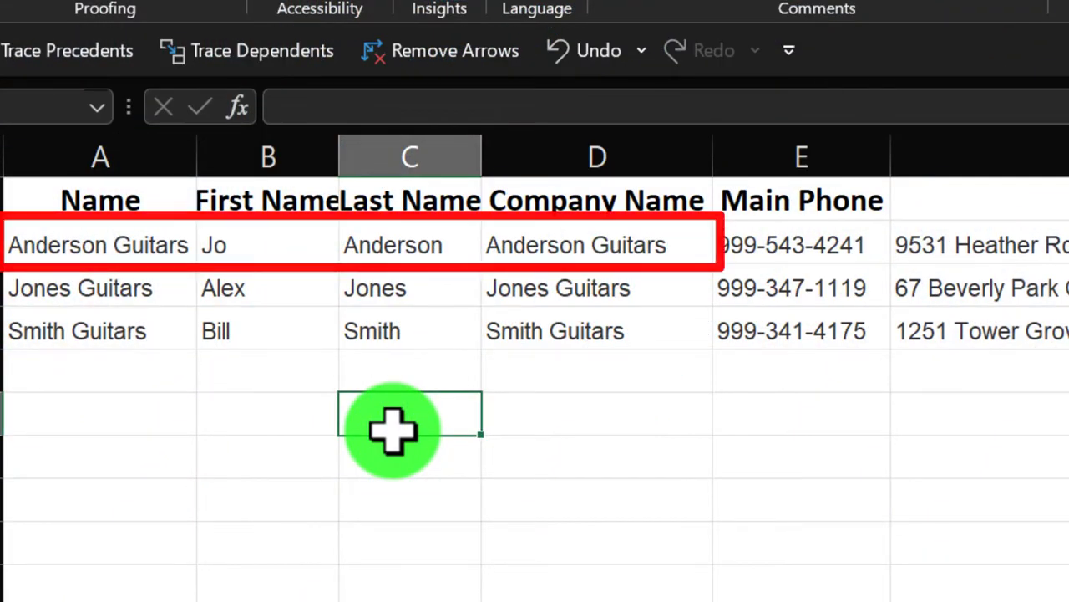
left_click(88, 239)
left_click_drag(267, 236, 357, 234)
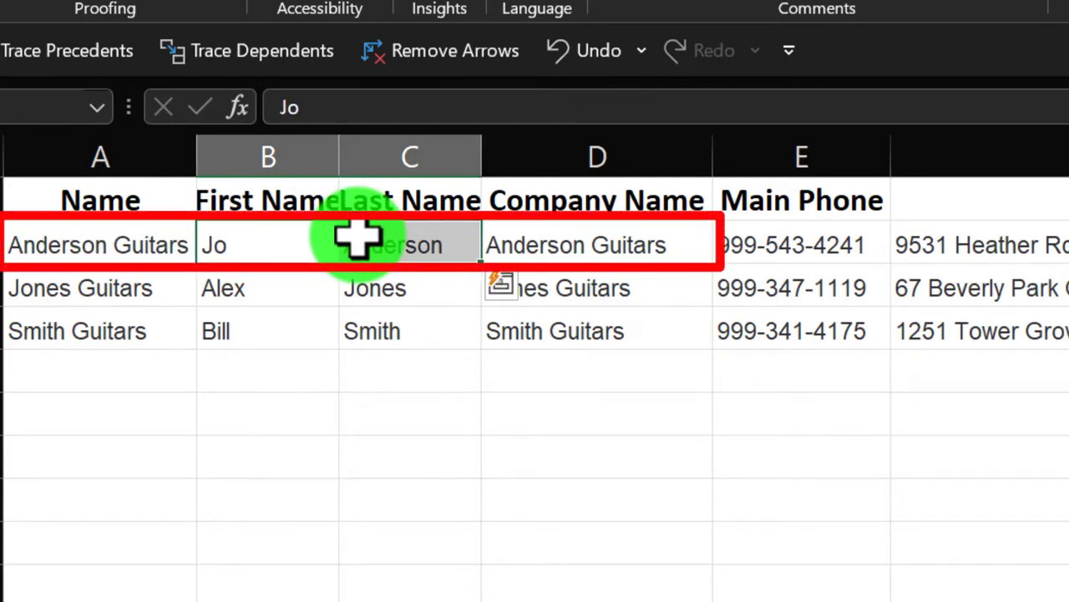
left_click(402, 410)
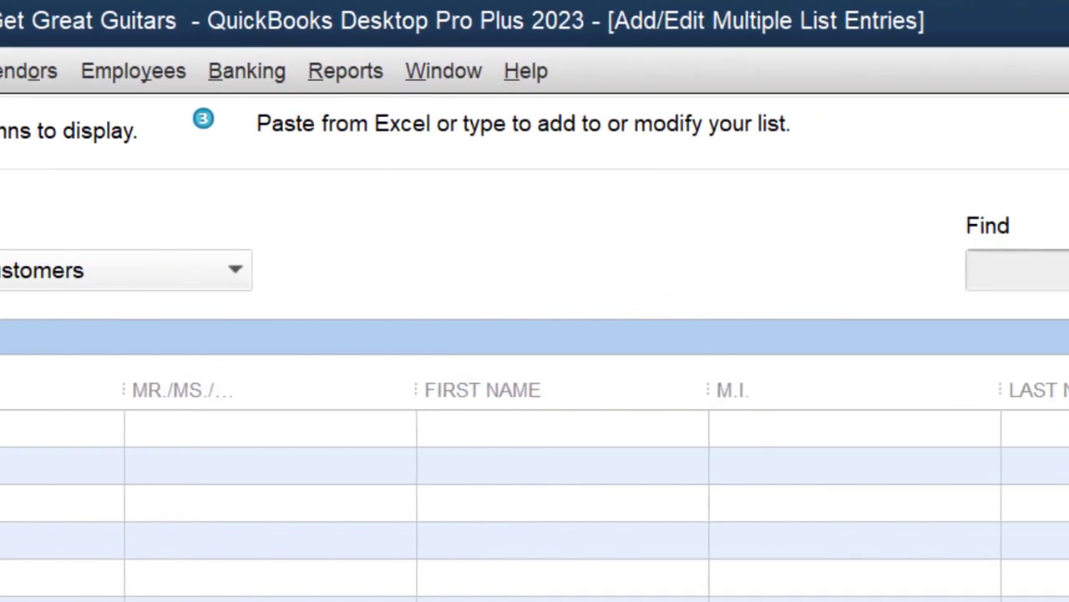
left_click(861, 138)
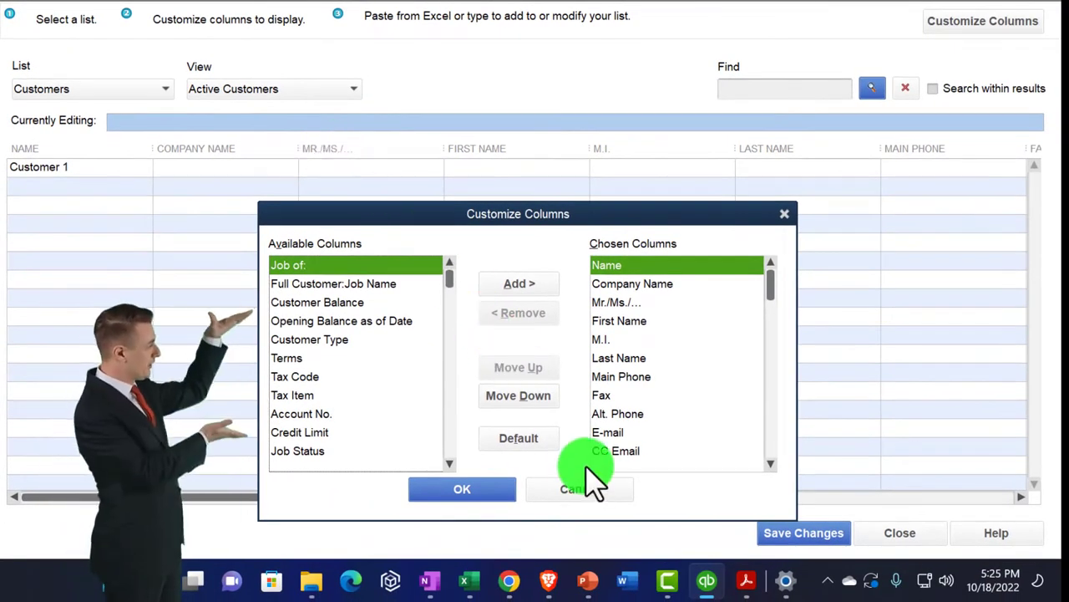
left_click(473, 587)
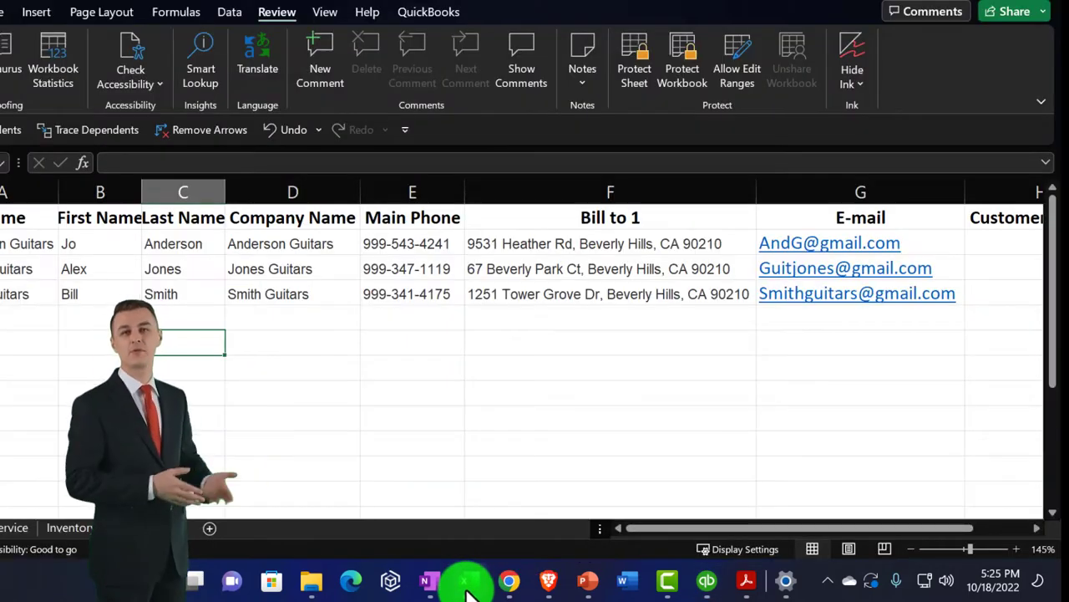
left_click(472, 587)
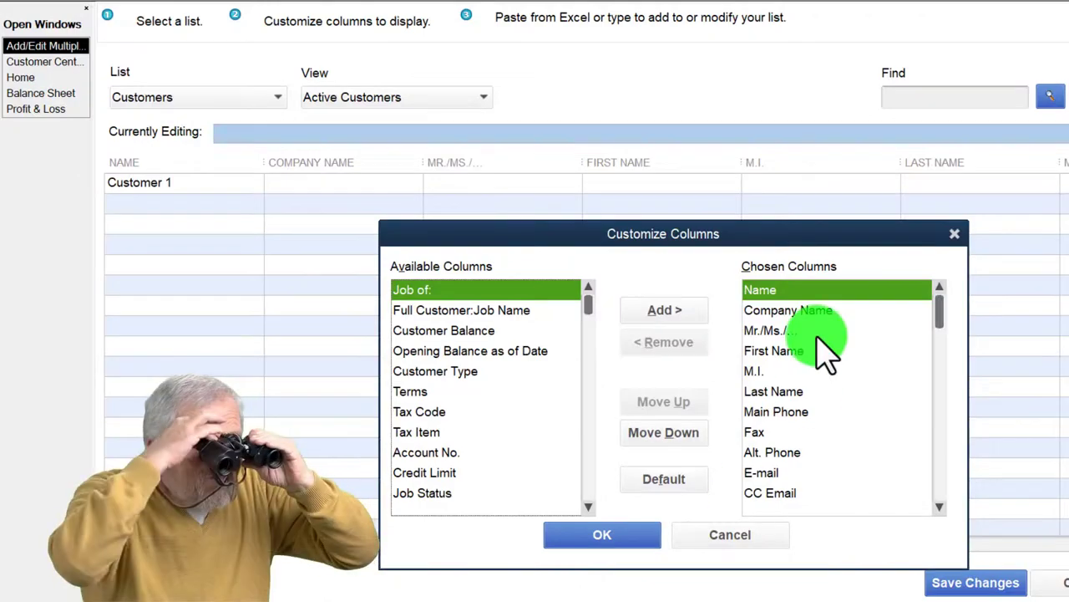
left_click(804, 310)
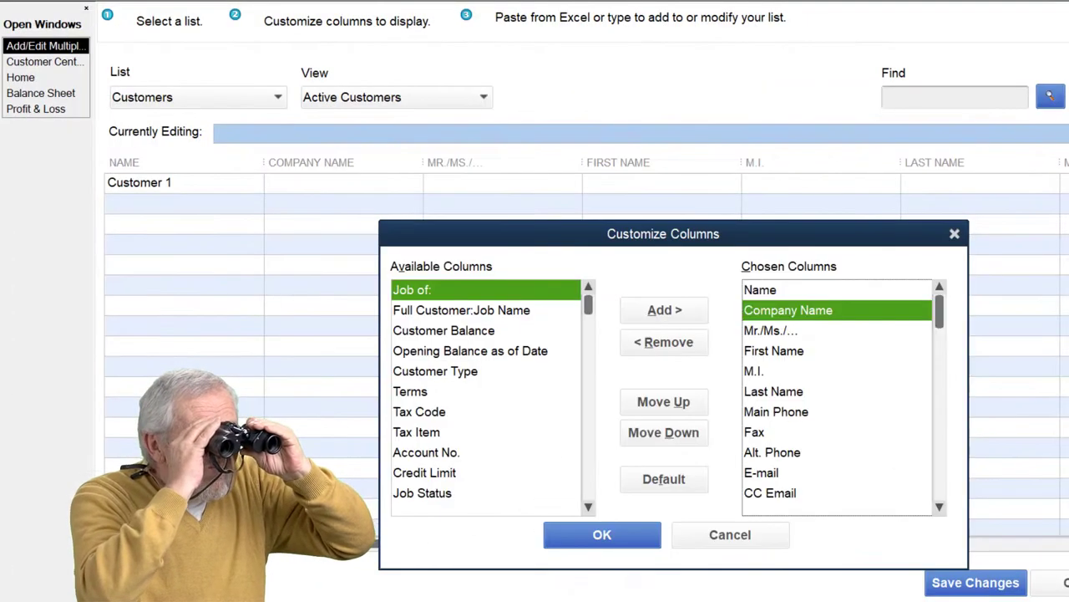
Move First Name and Last Name up under Name, and Main Phone above M.I.
left_click(761, 351)
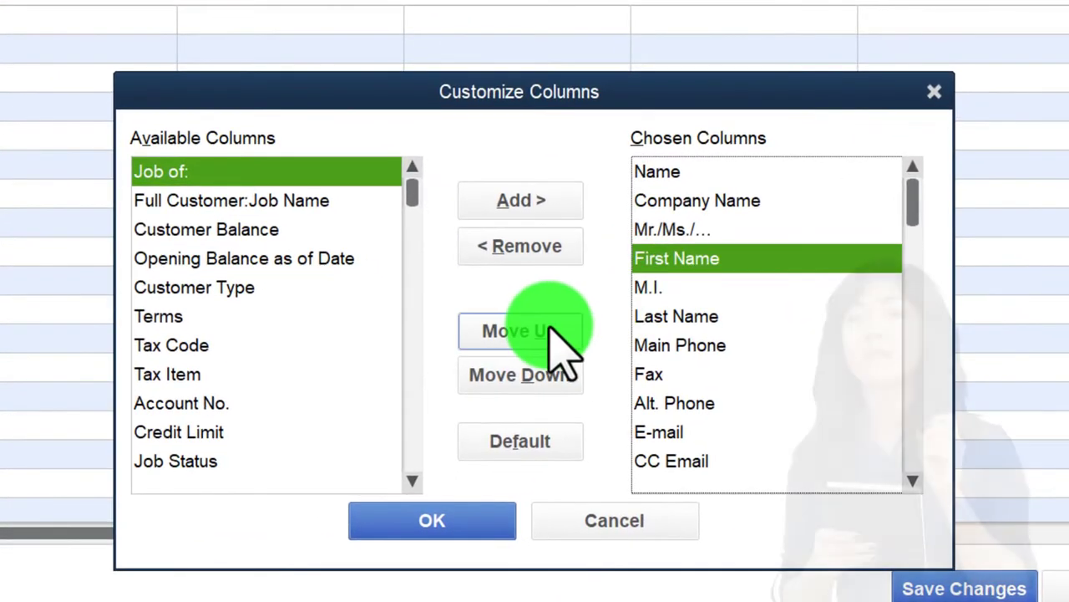
left_click(623, 365)
left_click(623, 366)
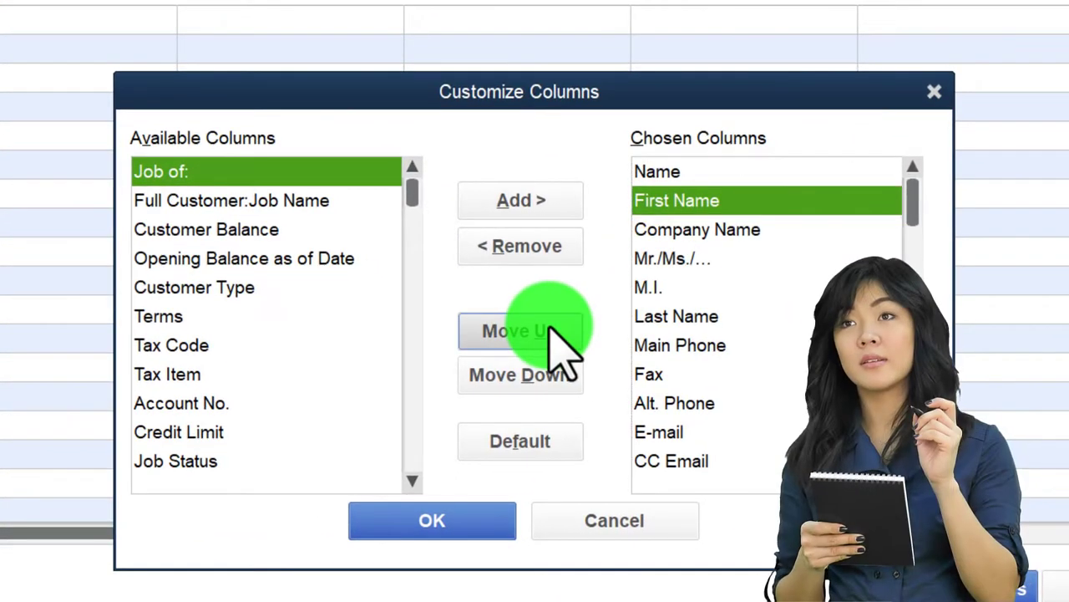
left_click(668, 321)
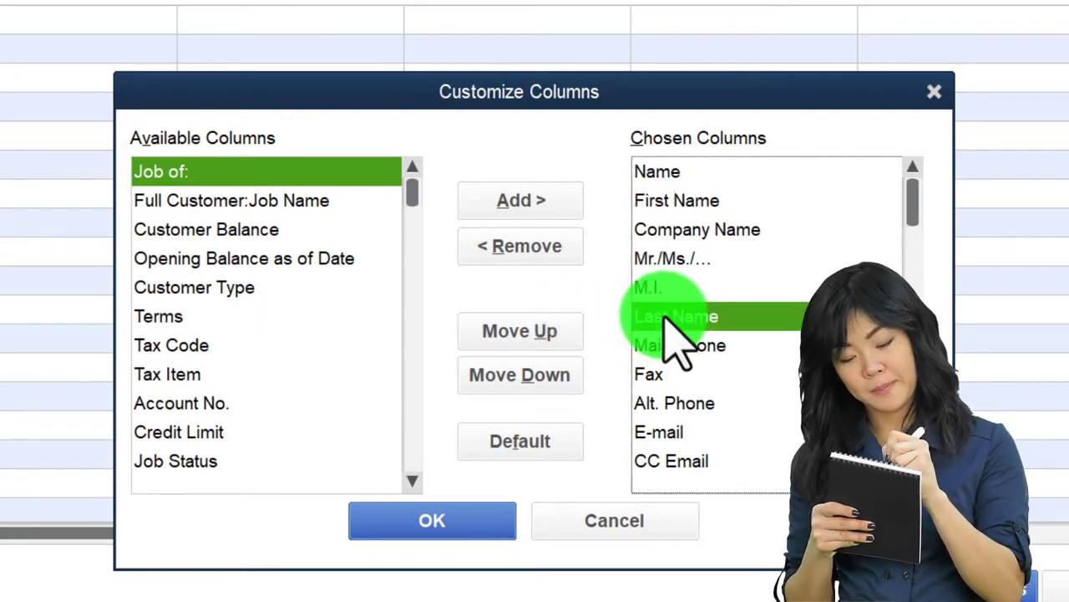
left_click(522, 333)
left_click(522, 333)
left_click(522, 333)
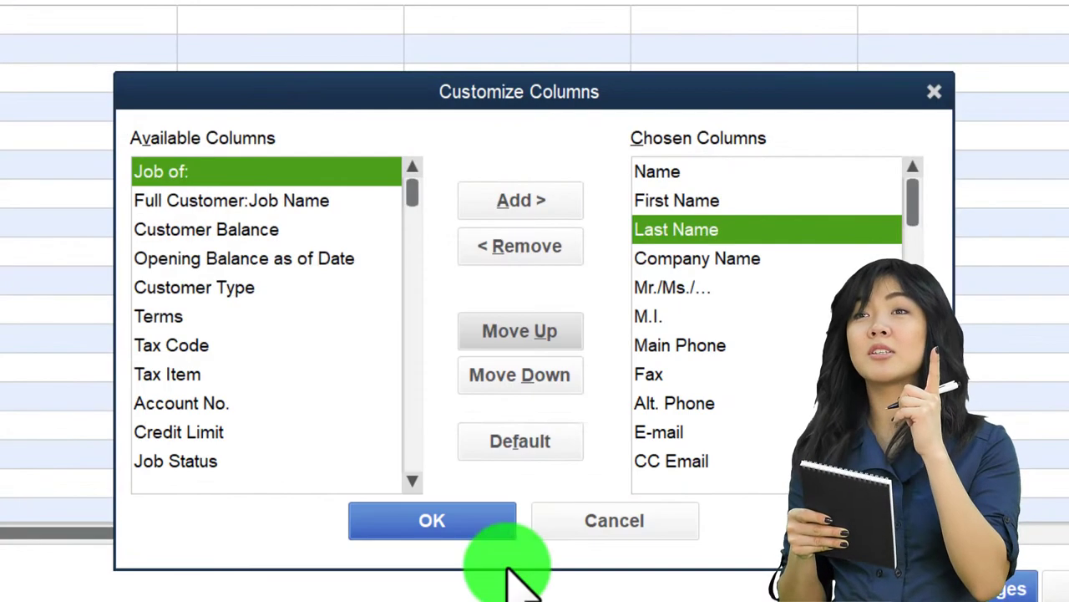
left_click(659, 260)
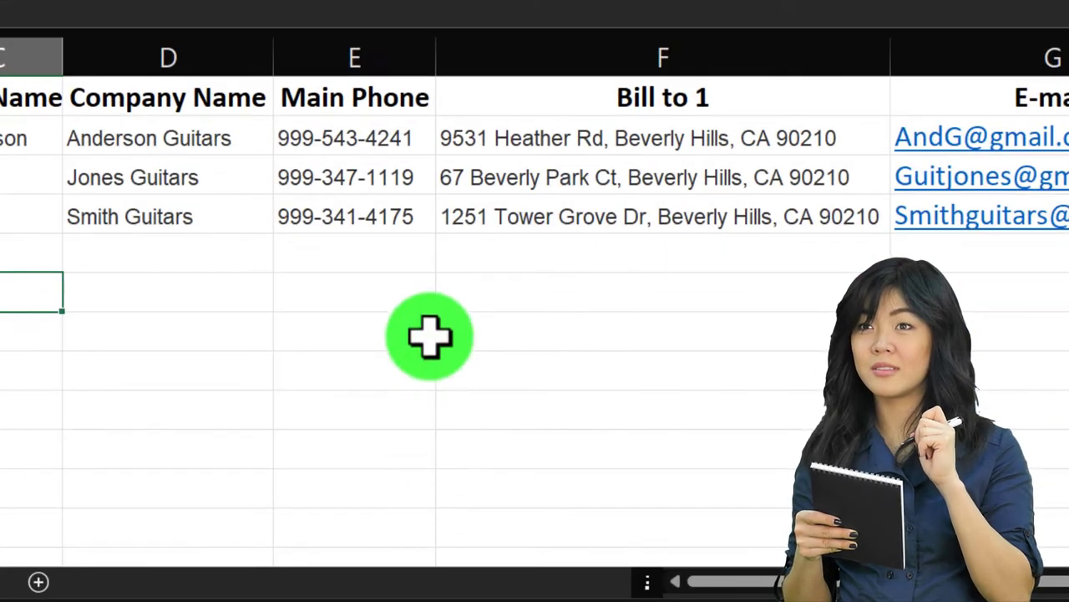
left_click(357, 136)
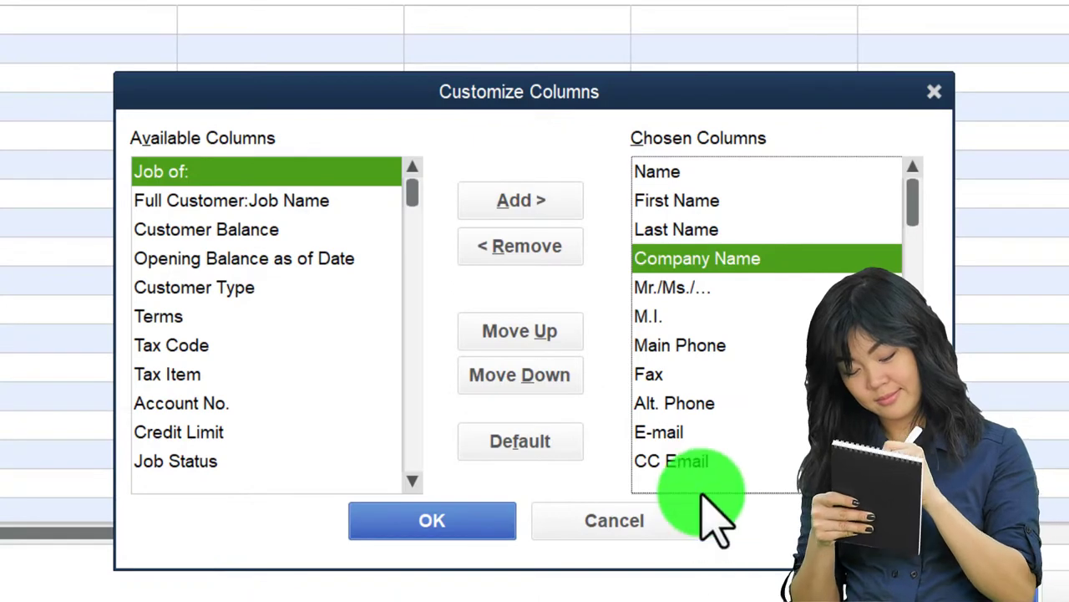
left_click(681, 345)
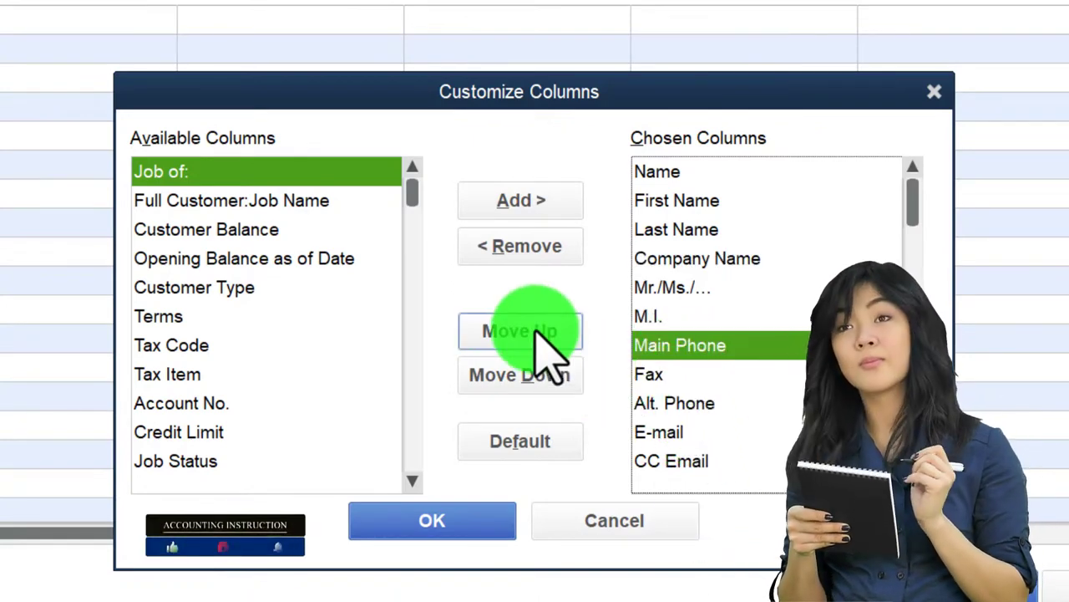
left_click(552, 351)
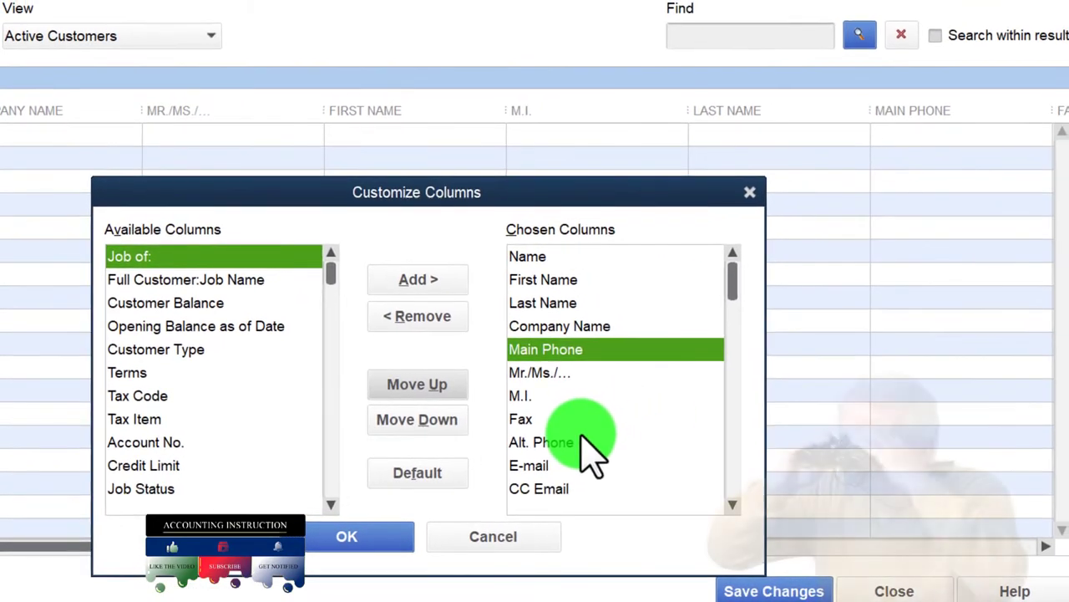
Move the Bill To 1 column up to sit just under Main Phone.
scroll(615, 479, "down", 1)
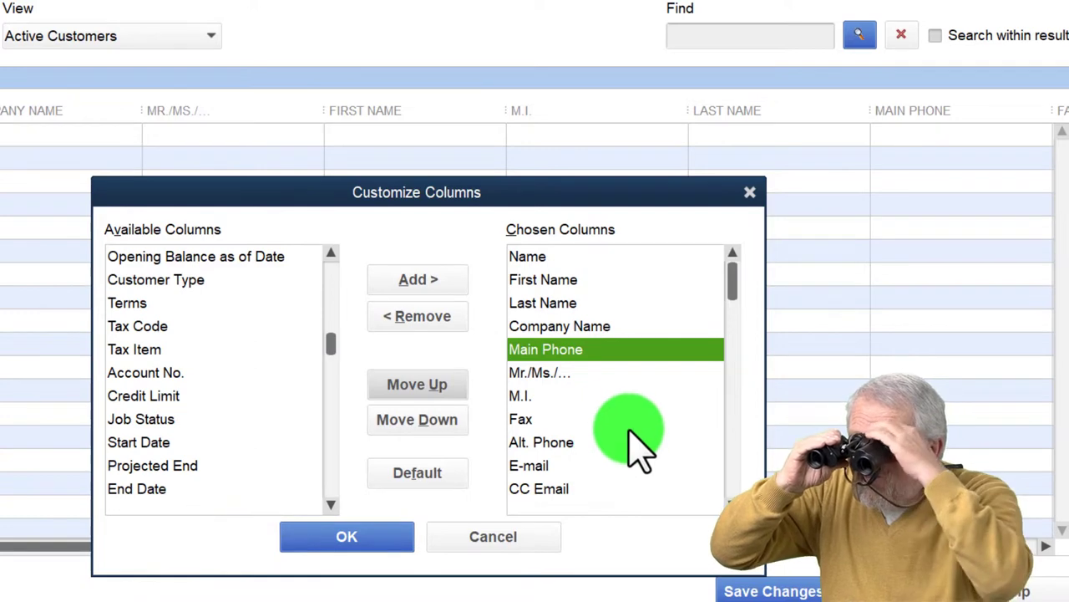
scroll(635, 443, "down", 1)
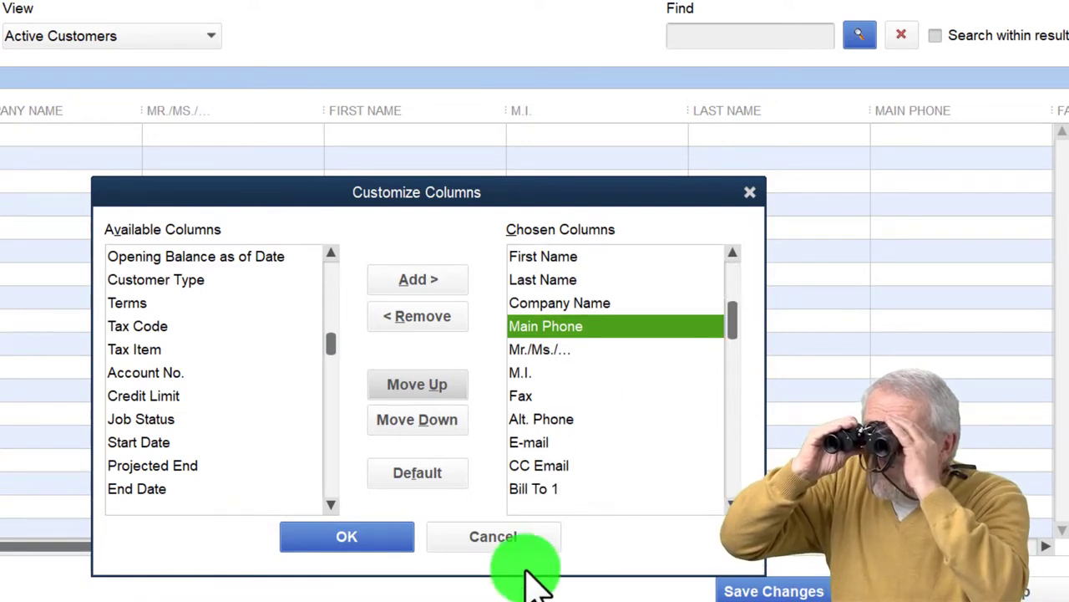
left_click(534, 488)
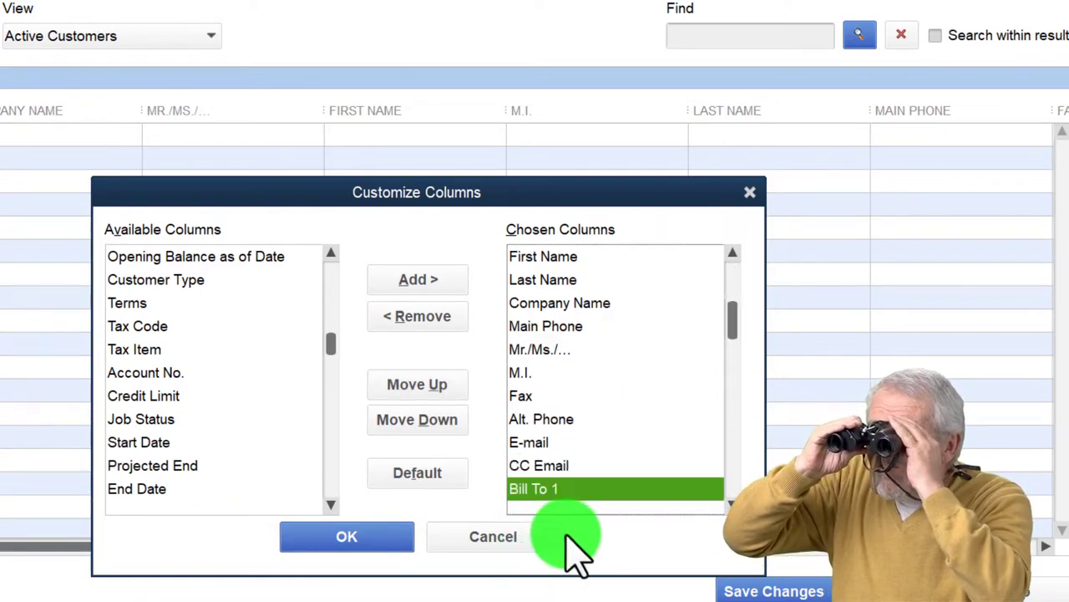
left_click(433, 387)
left_click(432, 386)
left_click(433, 386)
left_click(432, 387)
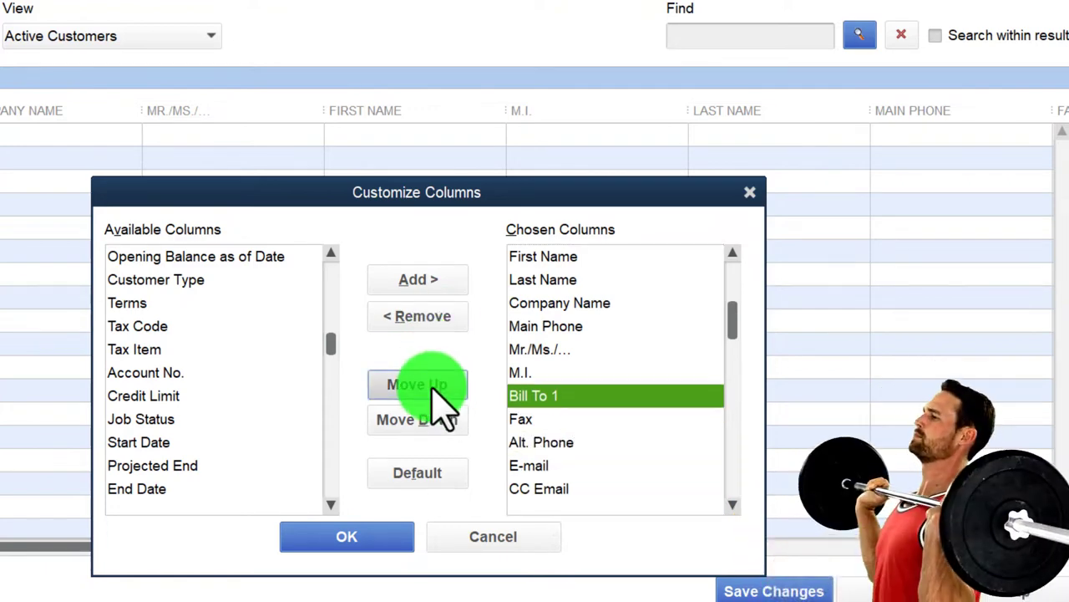
left_click(433, 387)
left_click(432, 387)
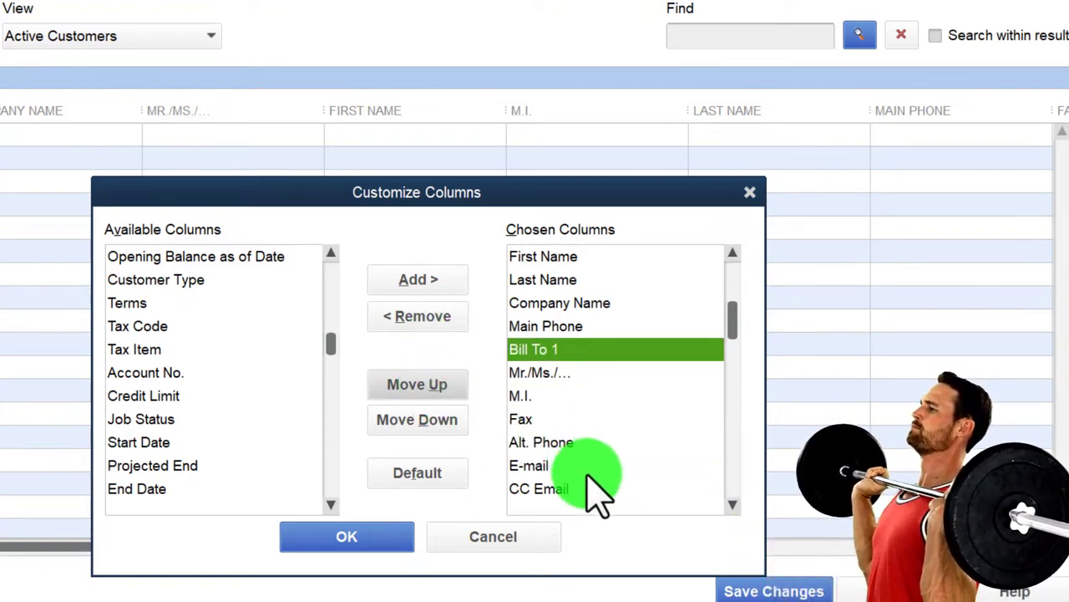
Move E-mail up under Bill To 1, matching the spreadsheet's column order.
left_click(551, 467)
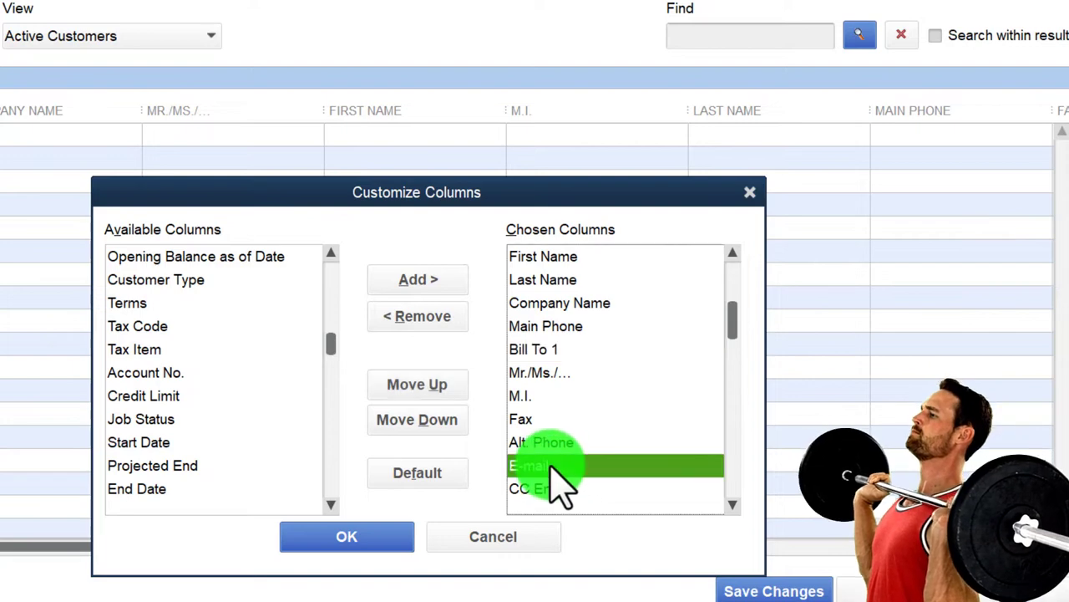
left_click(436, 384)
left_click(436, 384)
left_click(439, 386)
left_click(439, 385)
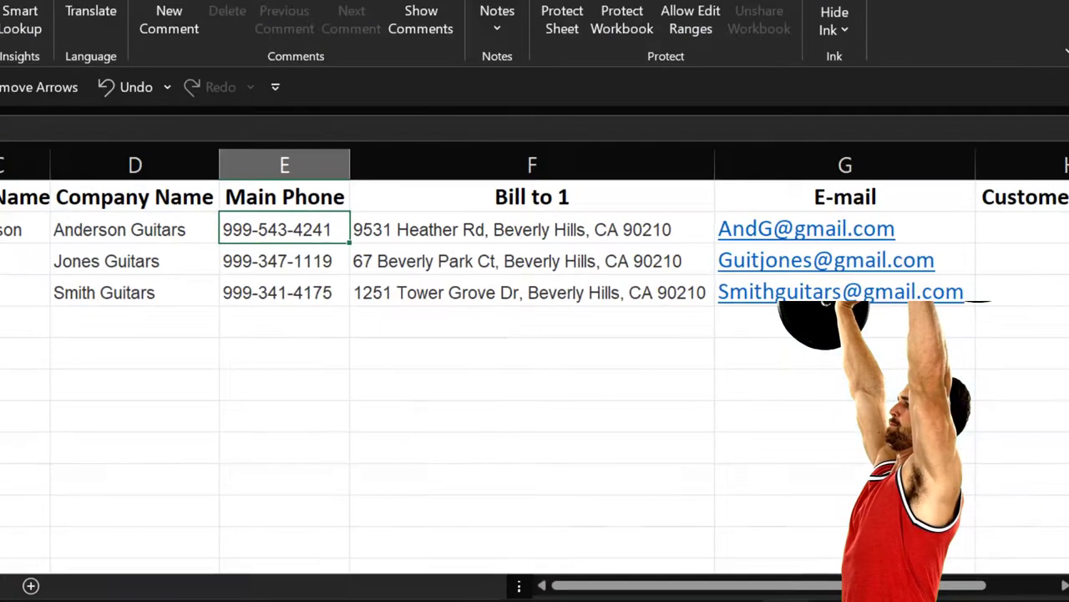
left_click(904, 347)
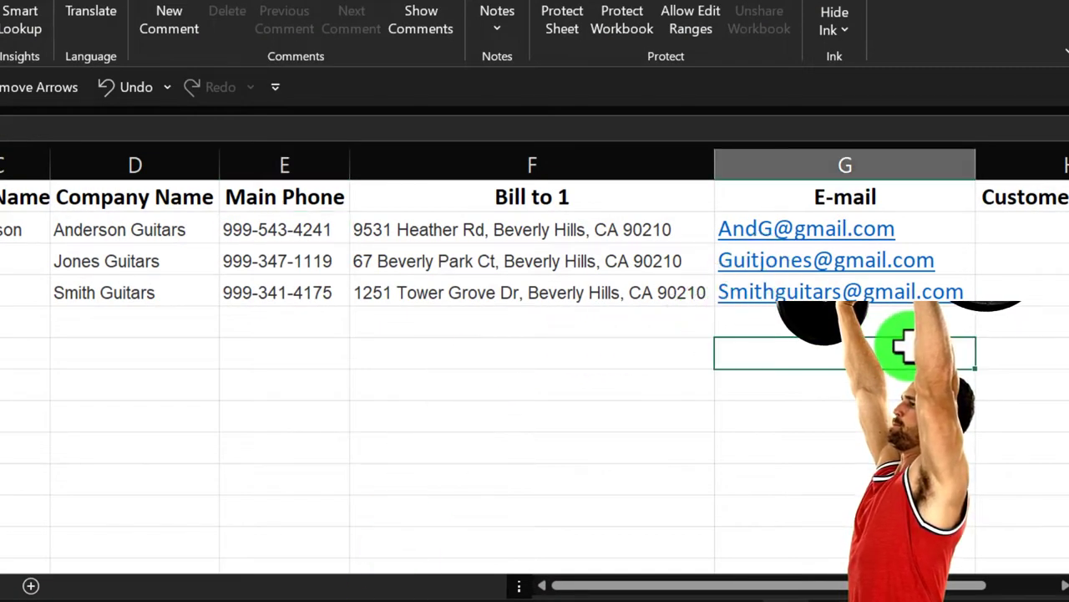
key("Right")
key("Right")
key("Right")
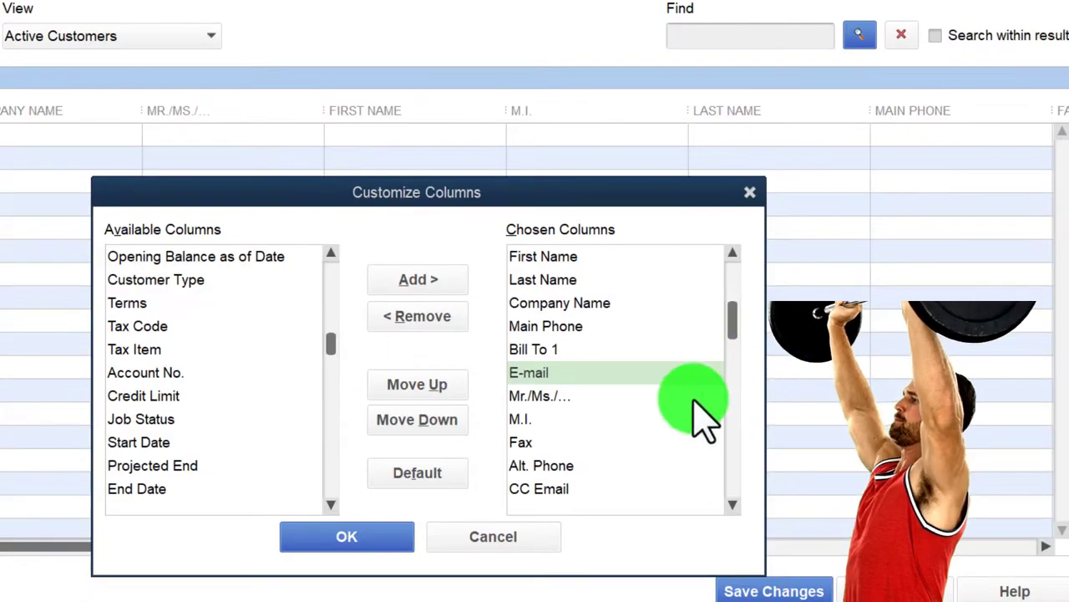
Remove Mr./Ms., M.I., CC Email and Bill To 5 from the chosen columns.
left_click(538, 396)
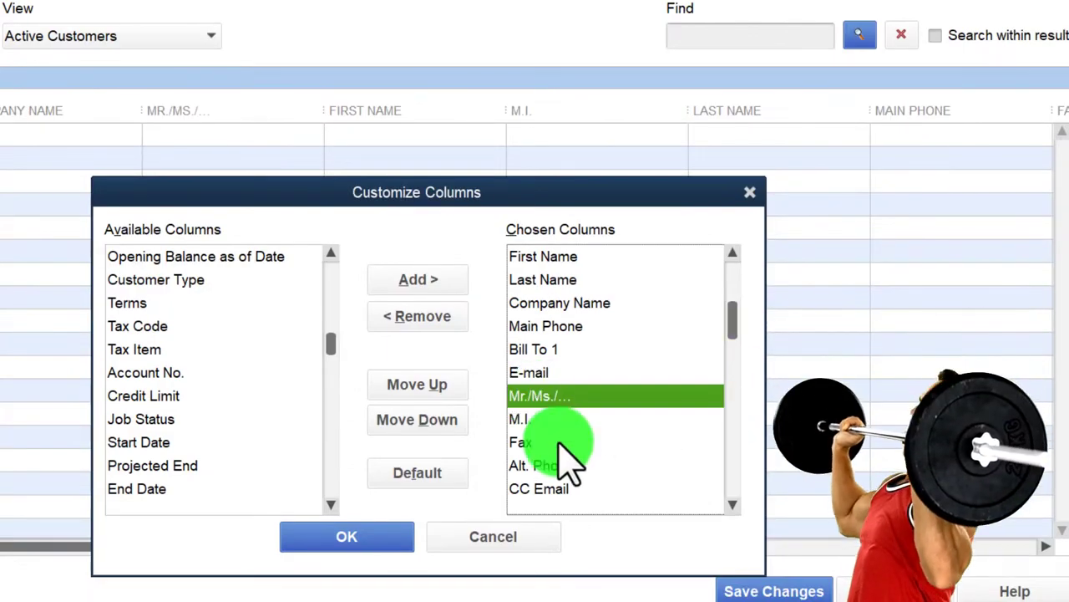
left_click(422, 316)
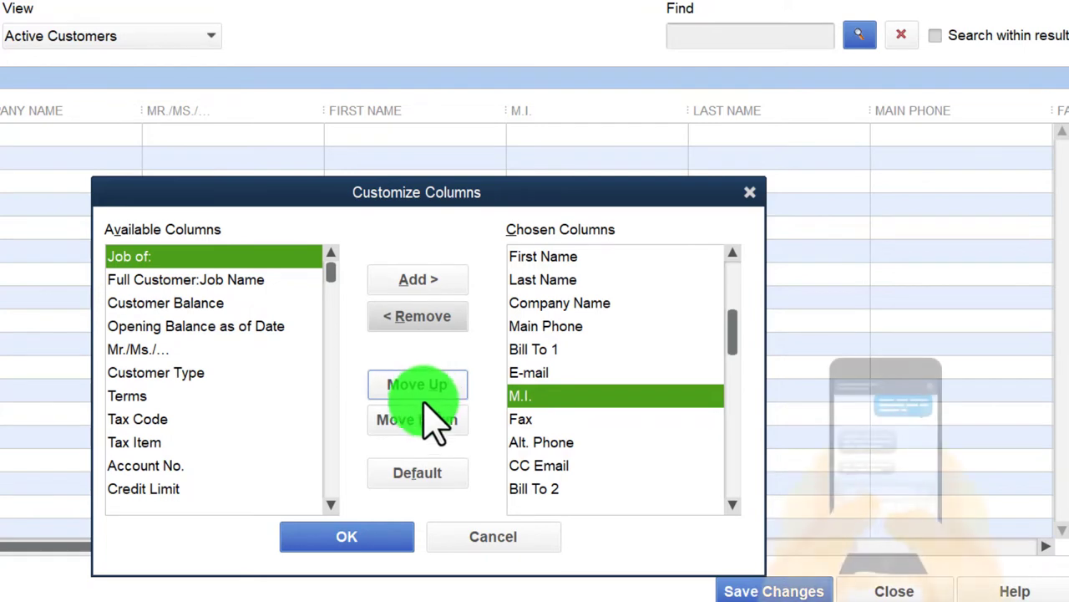
left_click(411, 328)
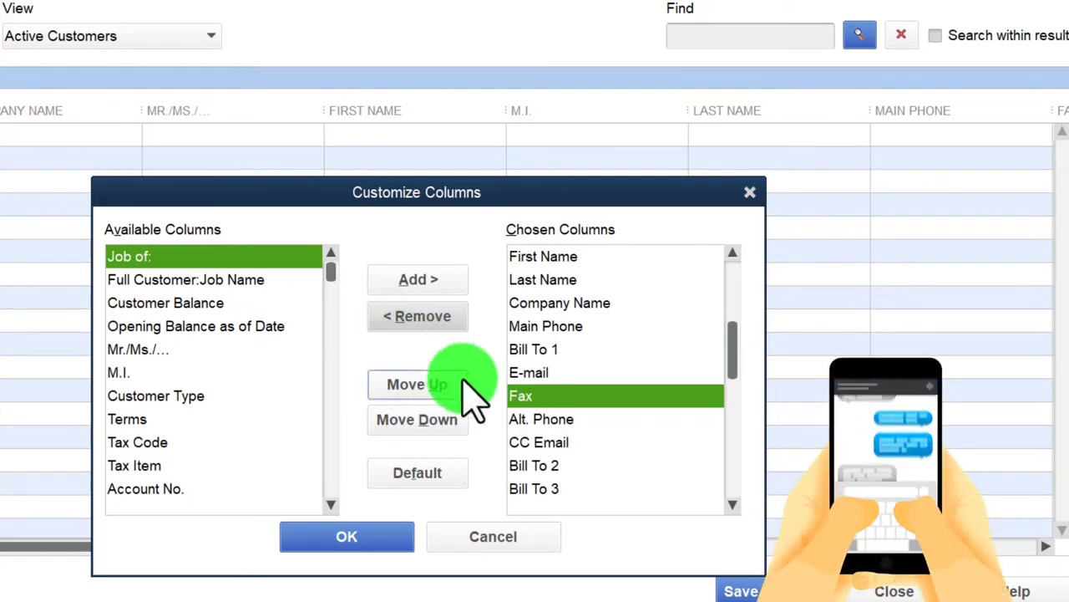
left_click(415, 327)
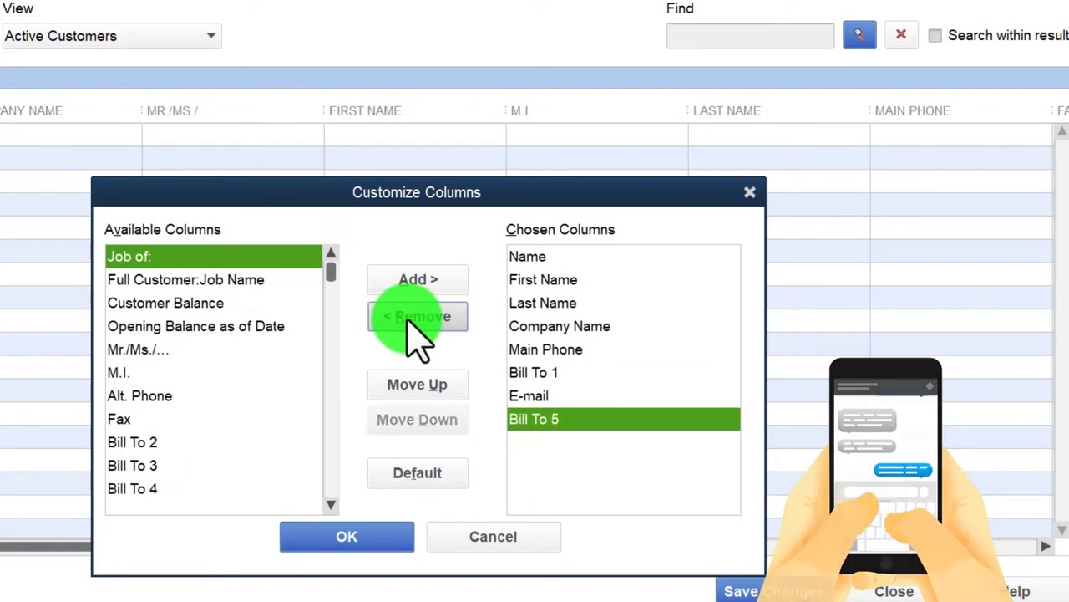
left_click(415, 328)
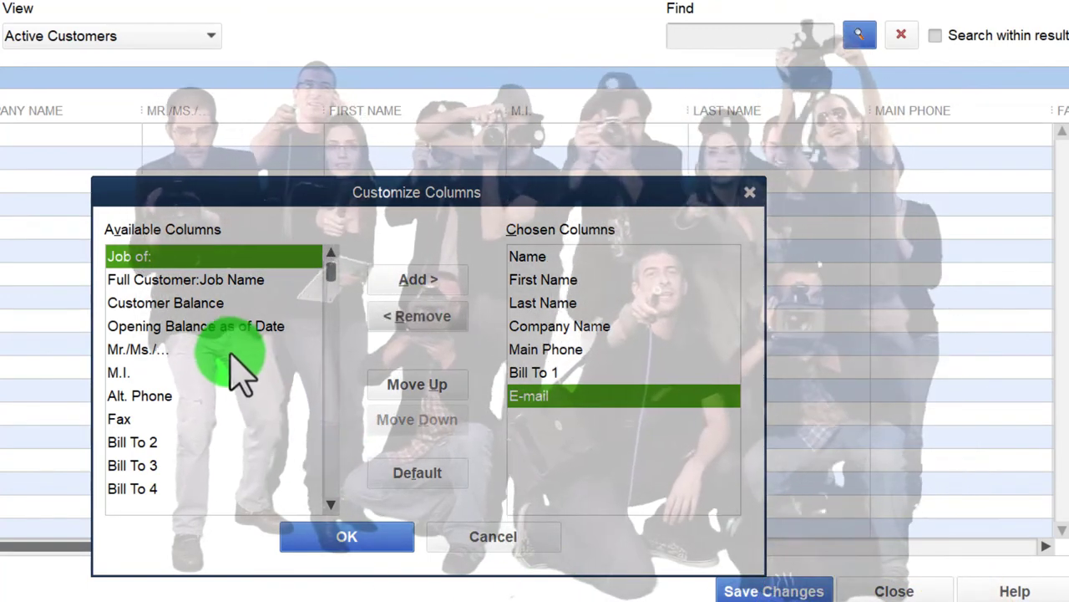
Add Customer Balance and Opening Balance as of Date columns and apply the layout.
left_click(155, 303)
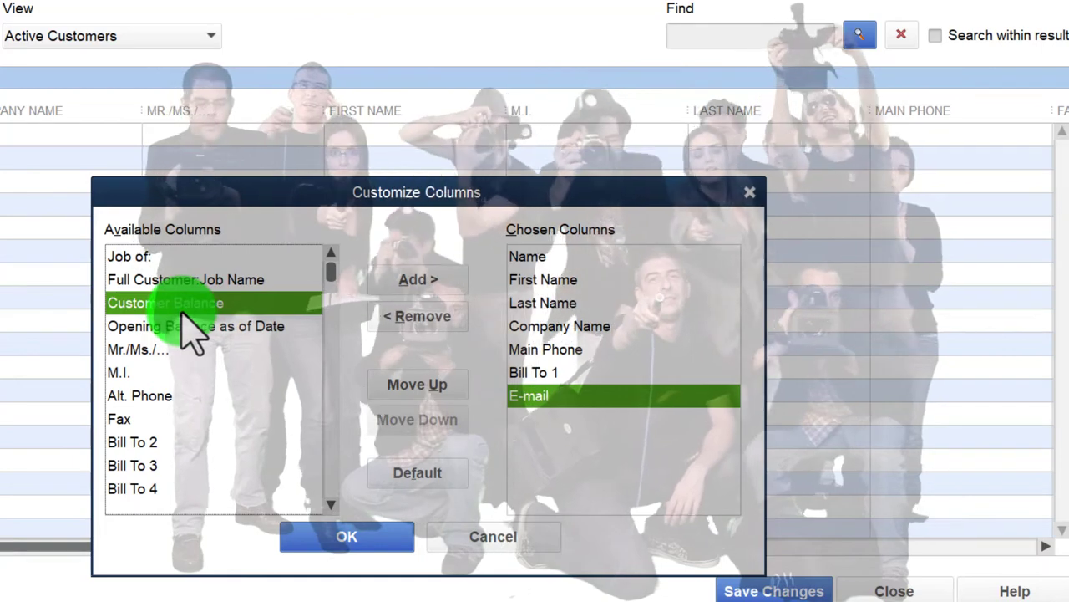
left_click(402, 276)
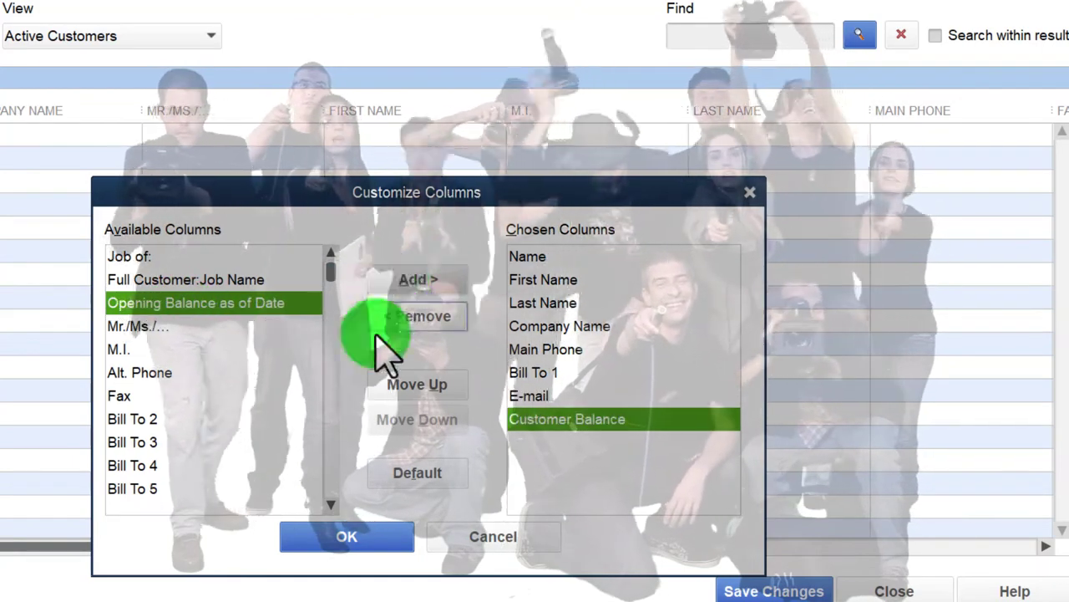
left_click_drag(329, 270, 322, 489)
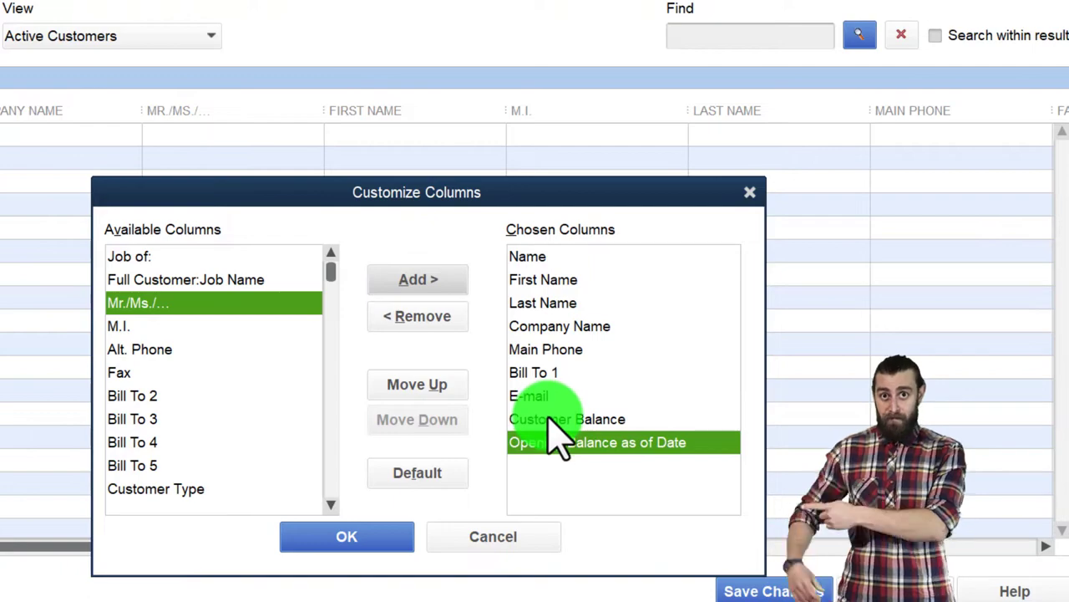
left_click(373, 543)
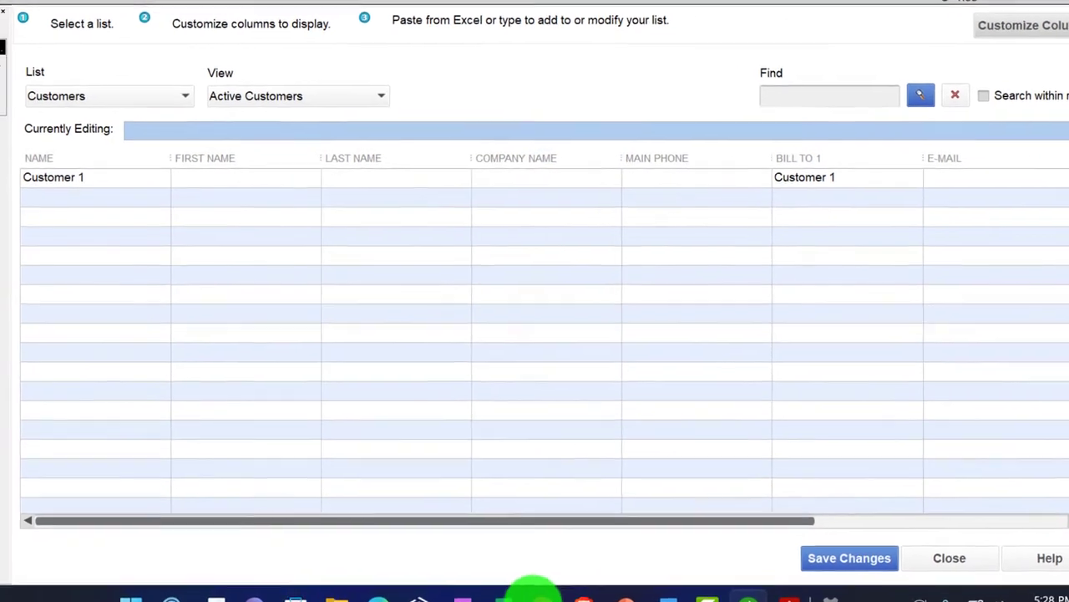
Copy Excel range D2:I4, Company Name through As of Date, for all three customers.
left_click(482, 594)
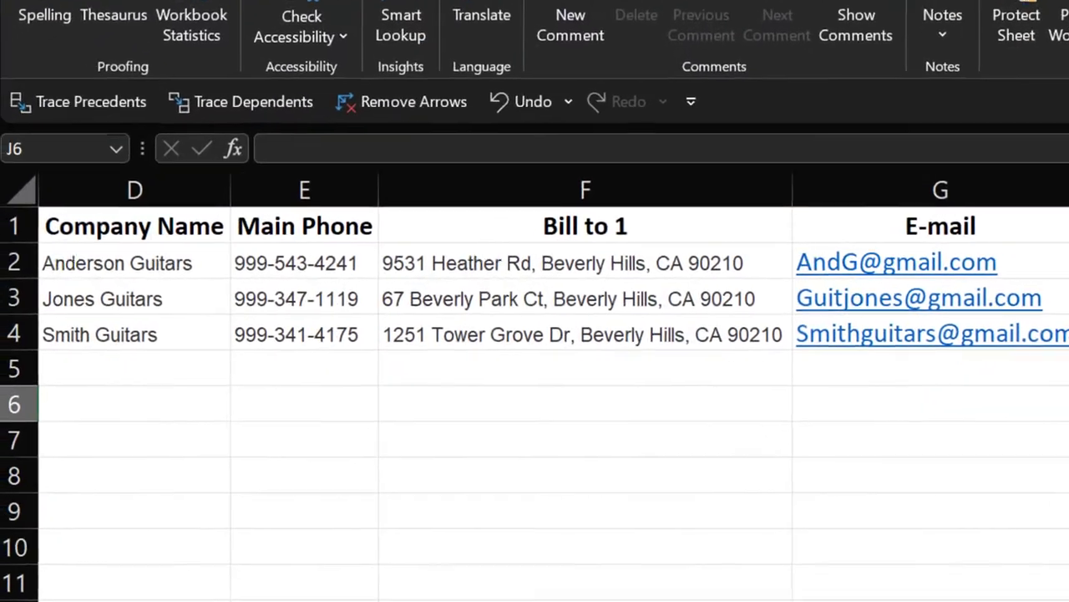
left_click(548, 466)
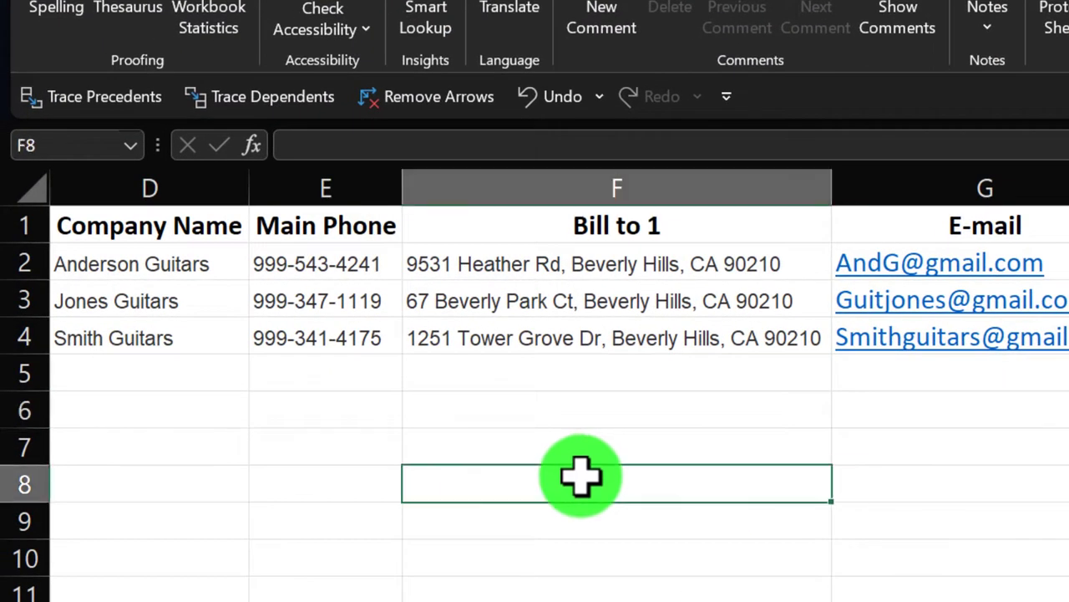
left_click(224, 265)
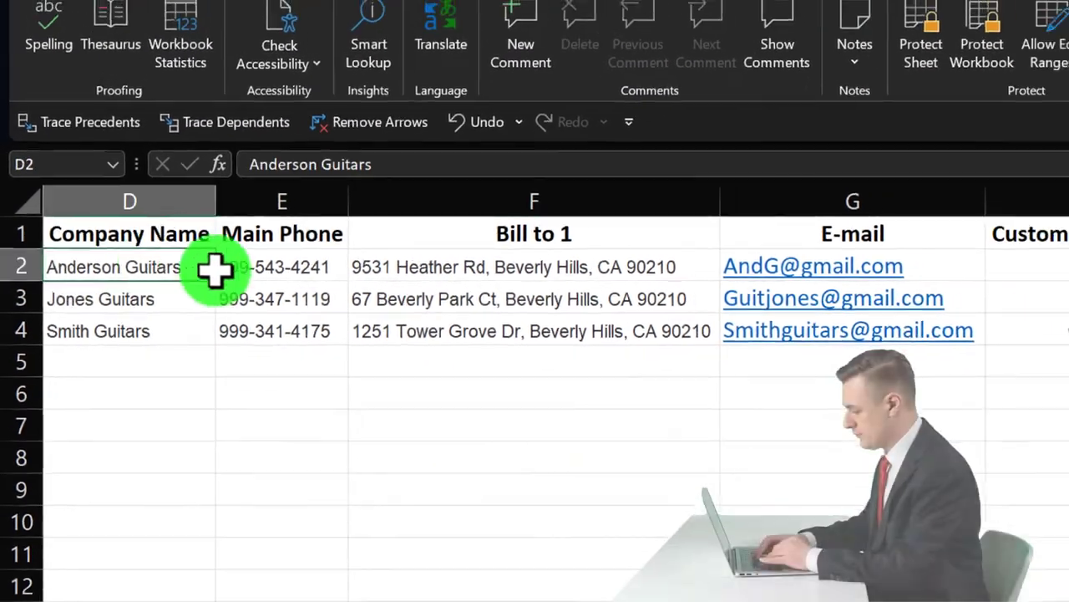
left_click_drag(215, 267, 1068, 331)
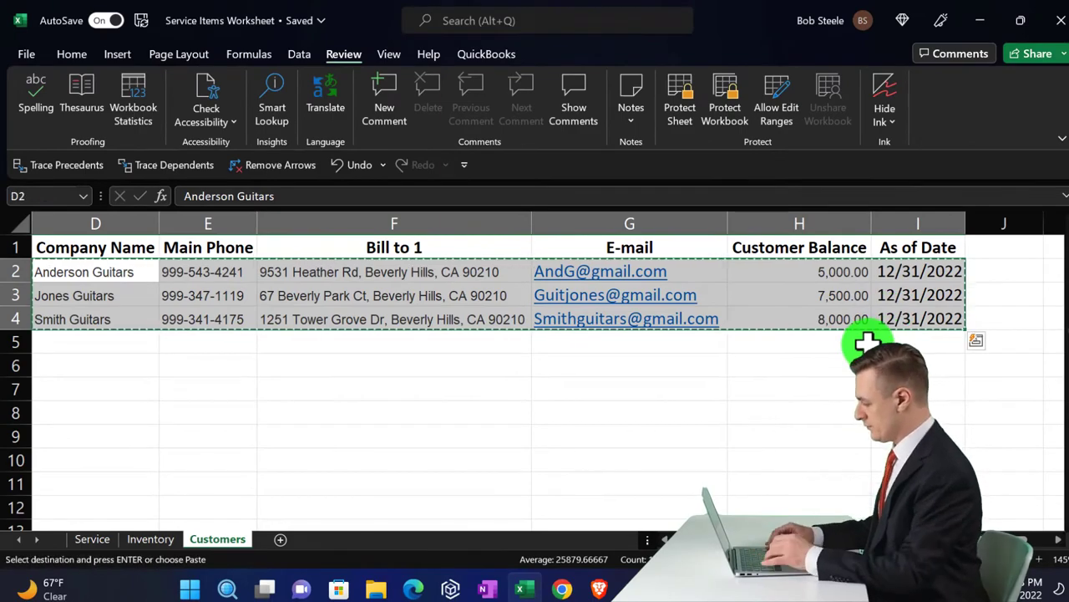
left_click(980, 20)
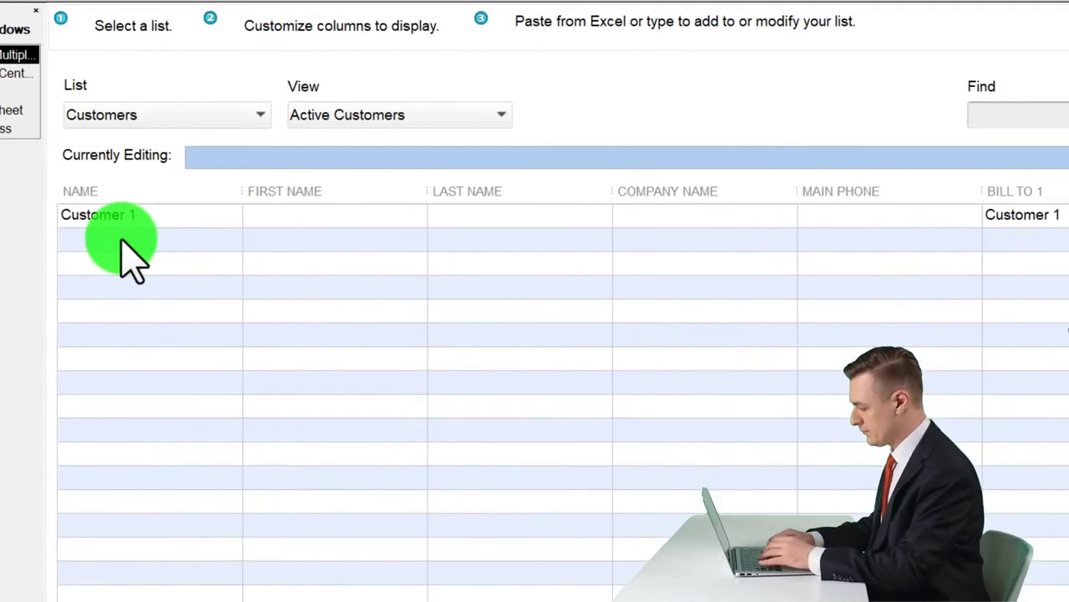
Paste the three customers into the empty Name row below Customer 1 and check placement.
left_click(121, 240)
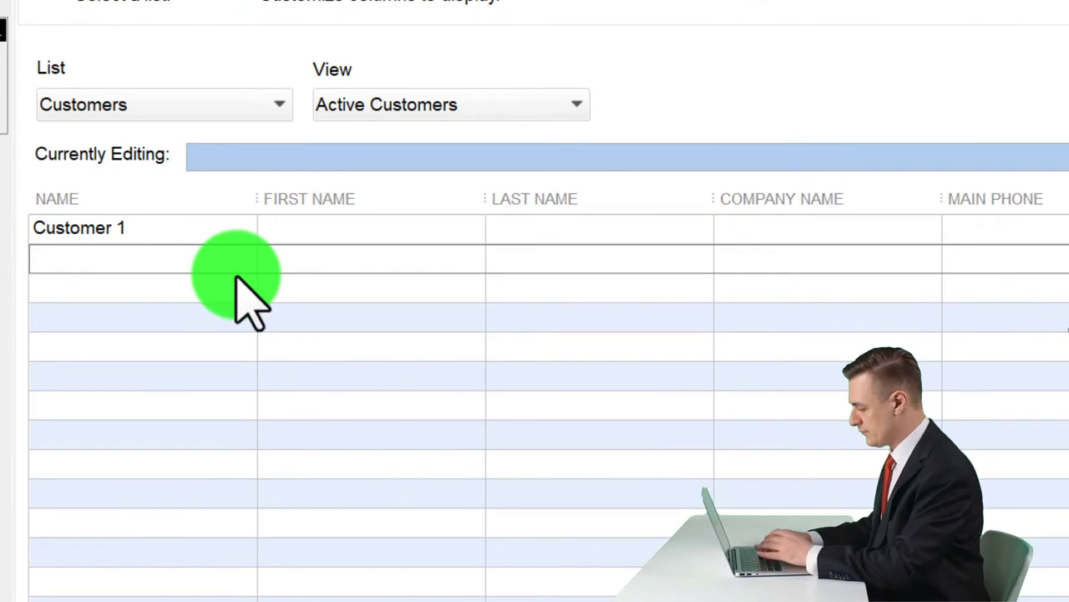
key("ctrl+v")
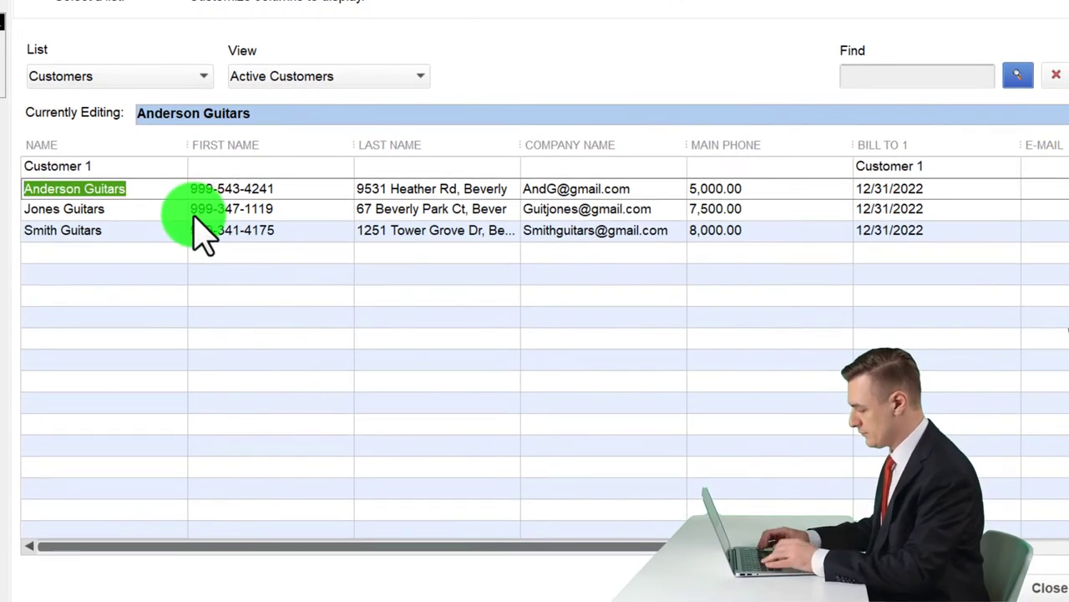
key("Tab")
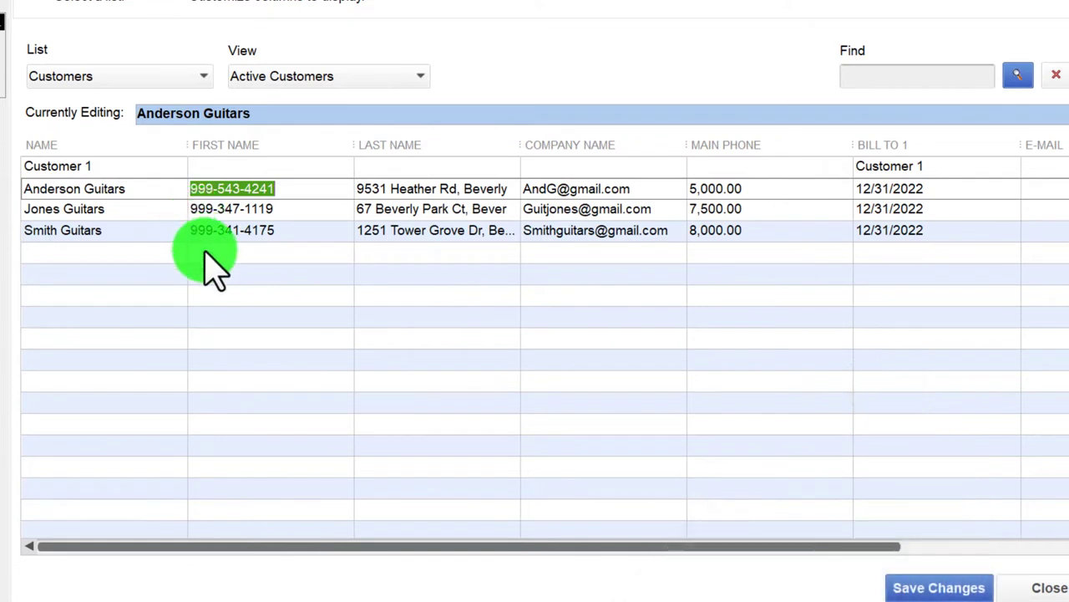
left_click(125, 245)
left_click(117, 237)
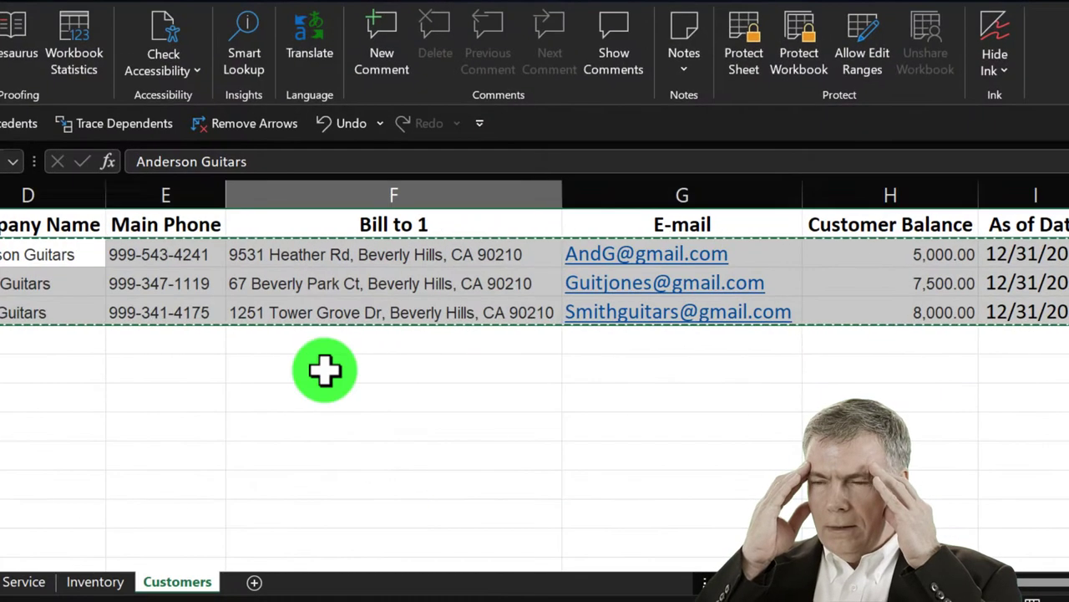
Copy the full Name-to-As of Date rows A2:I4, then close the multiple-entry window.
left_click(324, 370)
key("Left")
key("Left")
key("Left")
key("Left")
key("Left")
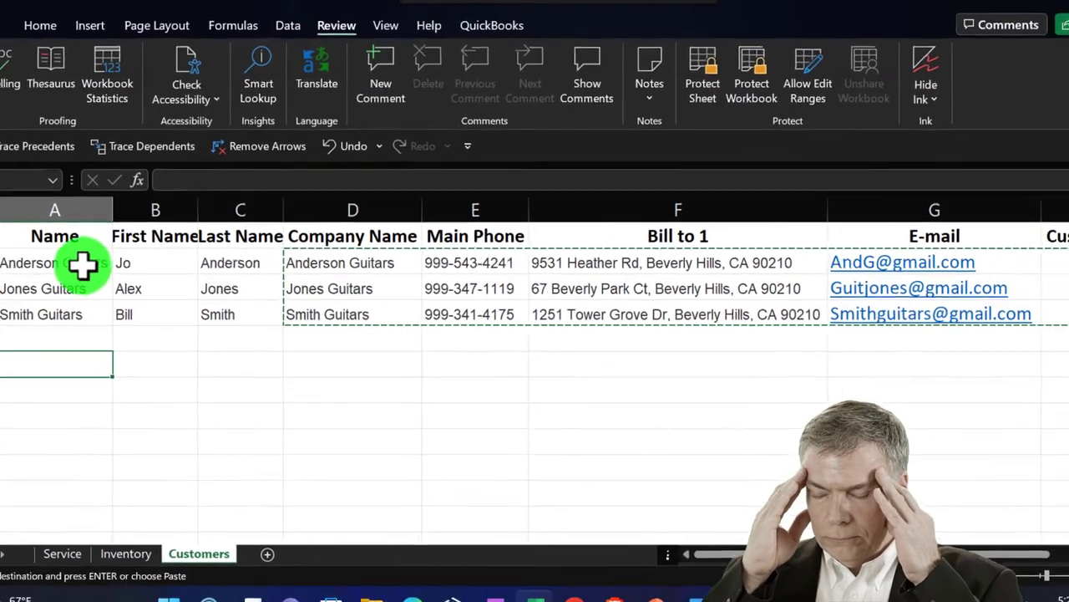
left_click_drag(47, 256, 997, 302)
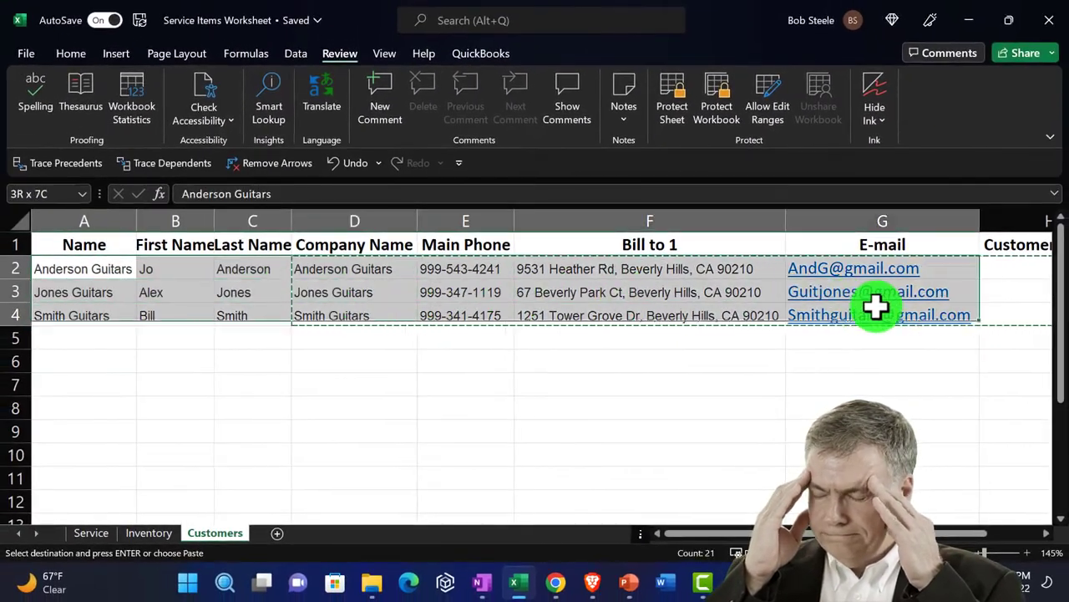
mouse_move(876, 306)
left_mouse_down()
mouse_move(1054, 311)
mouse_move(1058, 301)
mouse_move(888, 320)
left_mouse_up()
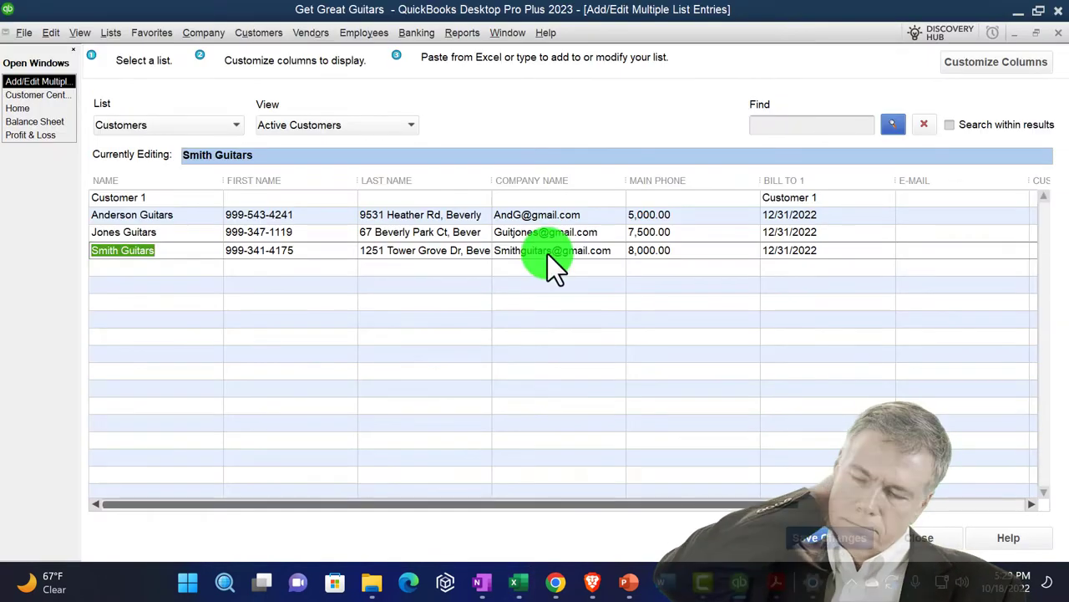
left_click(929, 538)
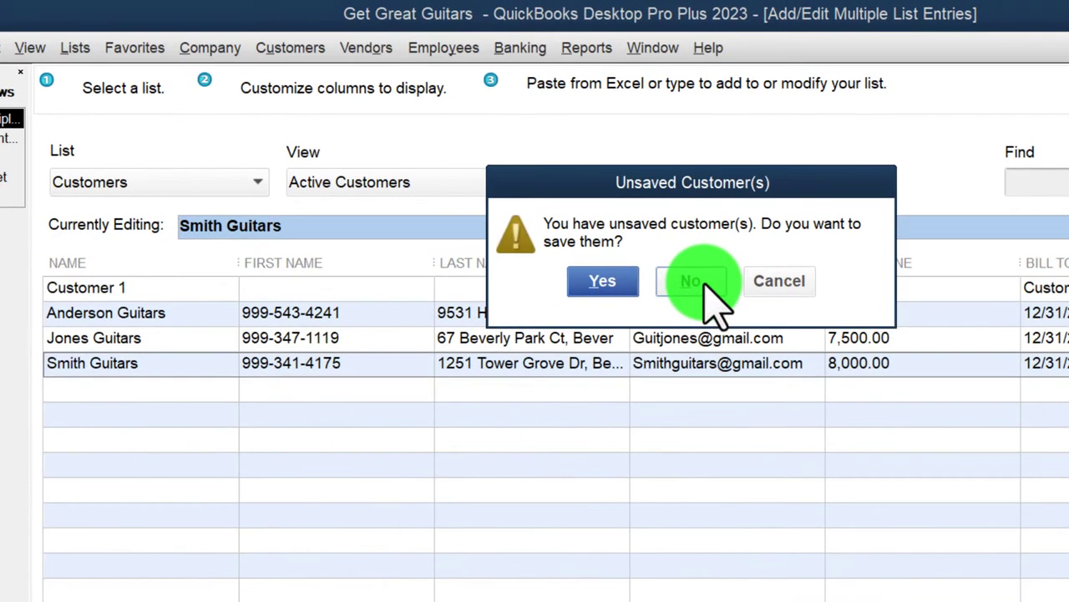
Discard the misaligned customers and reopen Add Multiple Customer:Jobs with only Customer 1.
left_click(704, 283)
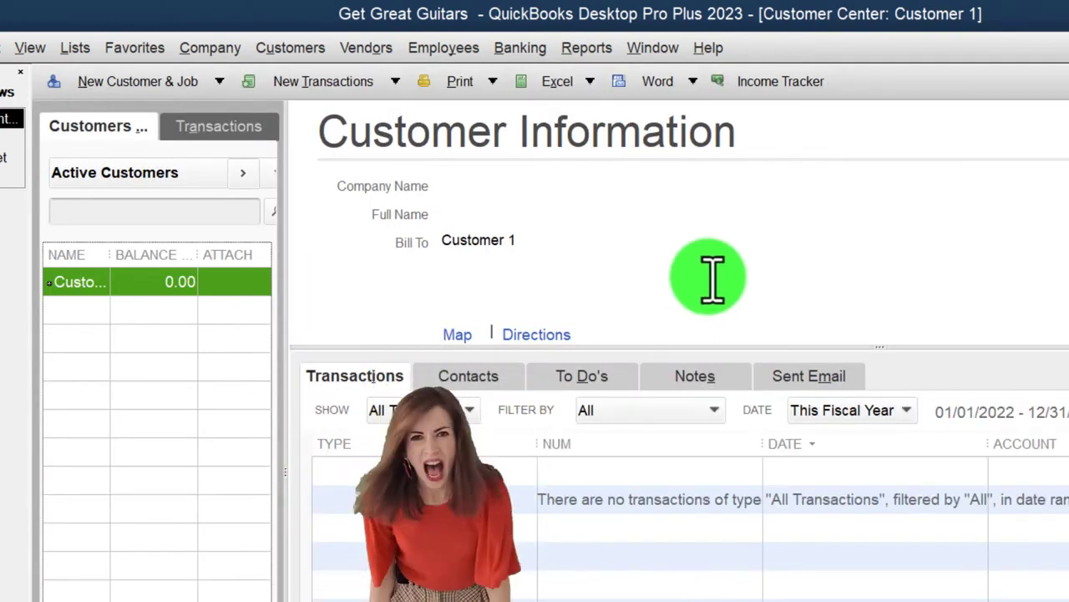
left_click(183, 84)
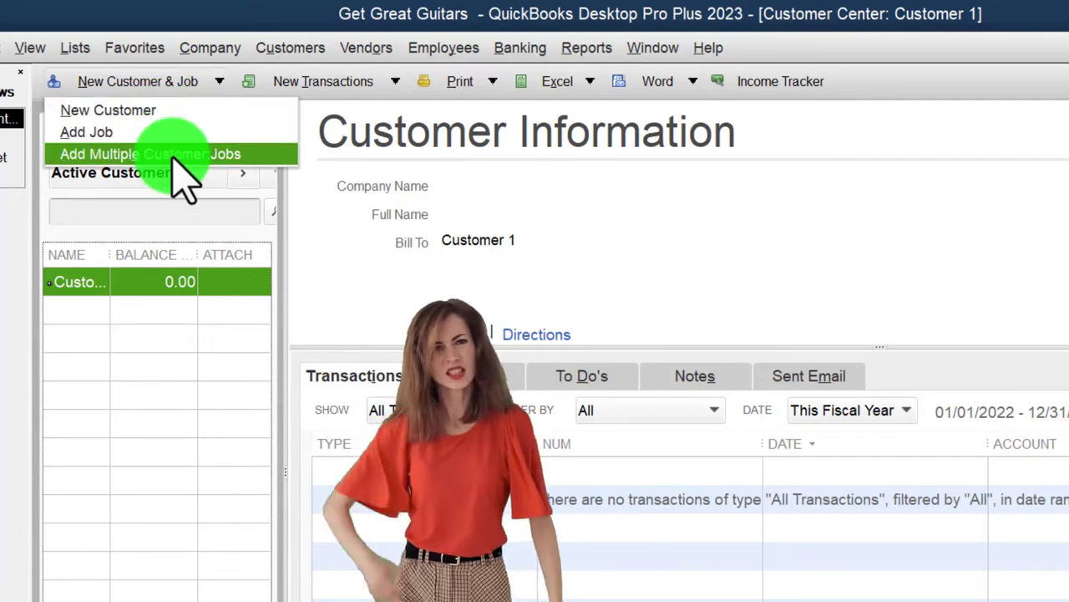
left_click(173, 155)
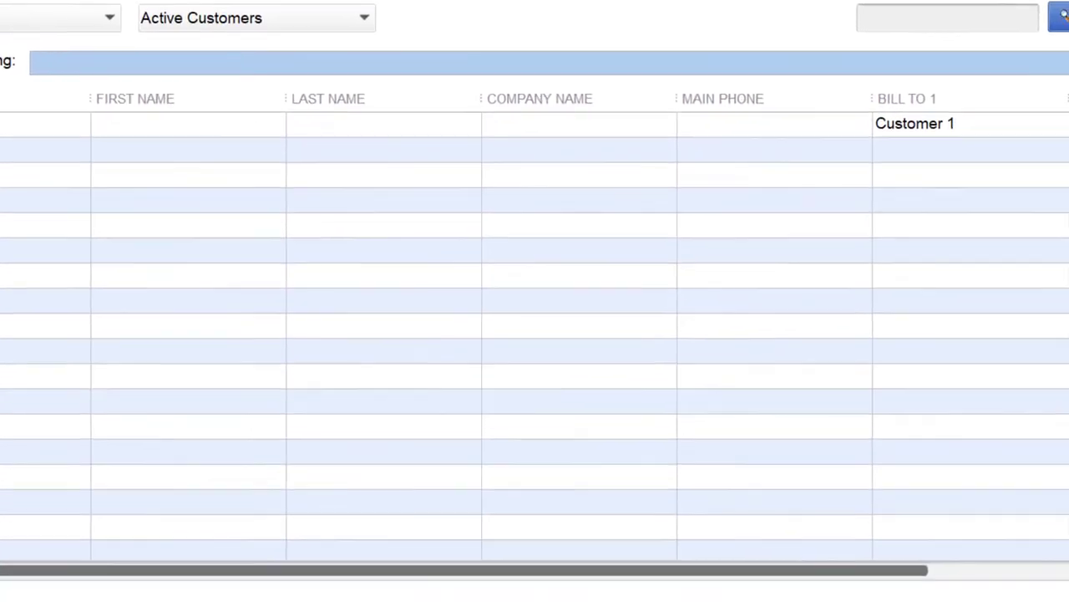
Paste the full rows and verify balances 5,000.00, 7,500.00, 8,000.00 with 12/31/2022 dates.
left_click(1061, 181)
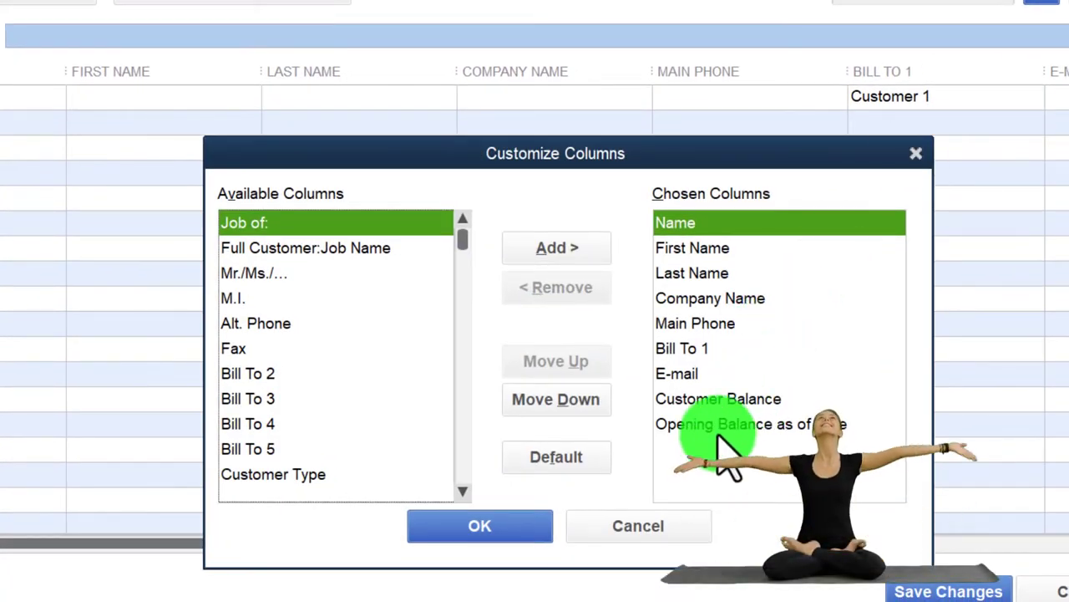
left_click(916, 156)
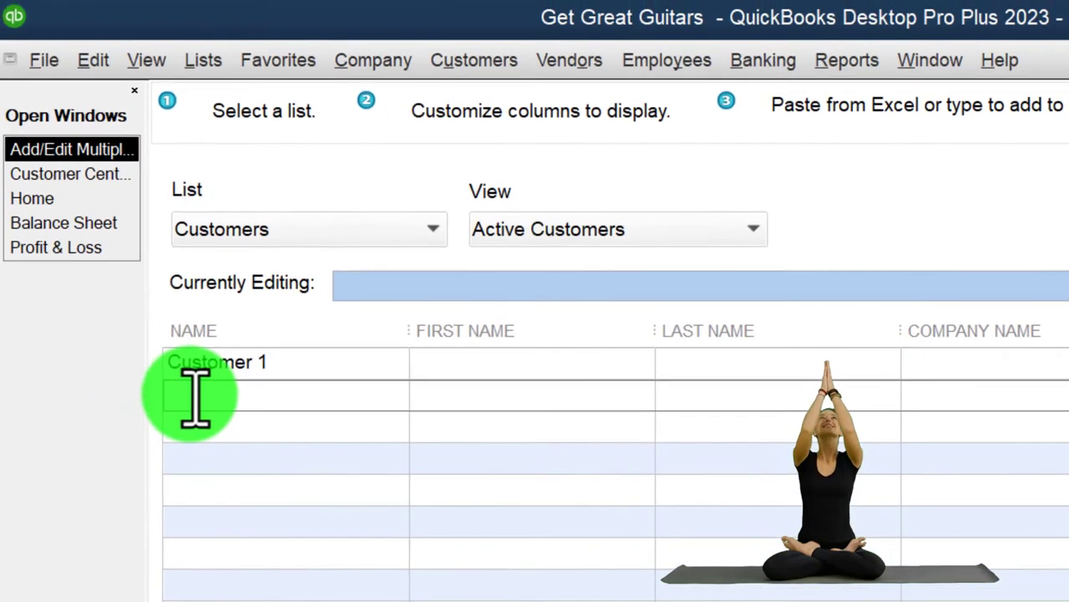
type("Anderson Guitars\tJo\tAnderson\tAnderson Guitars Jones Guitars\tAlex\tJones\tJones Guitars Smith Guitars\tBill\tSmith\tSmith Guitars")
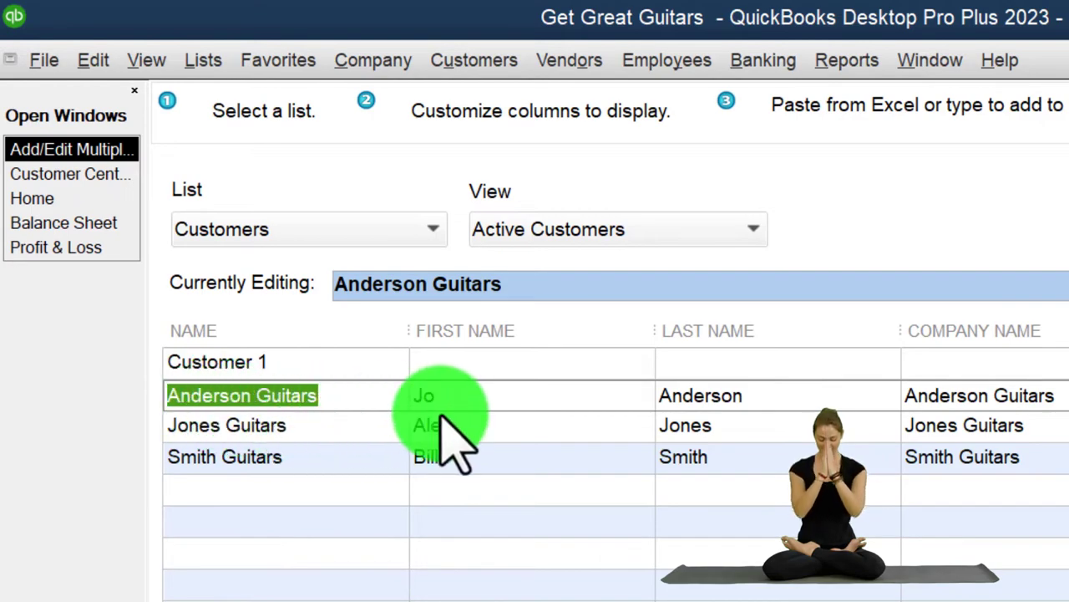
key("Tab")
key("Tab")
key("Tab")
key("Tab")
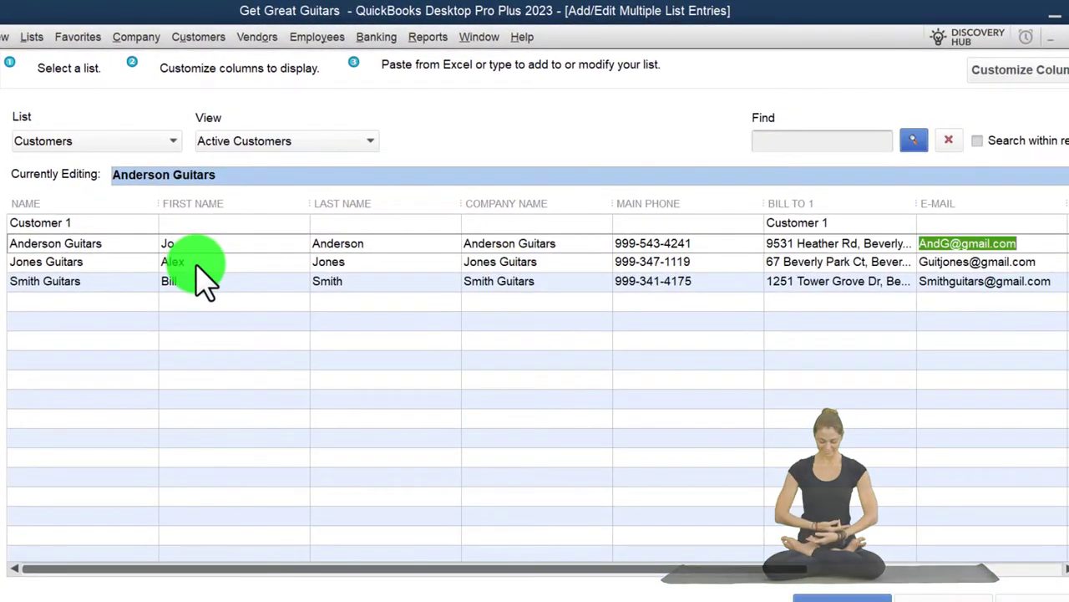
key("Tab")
key("Tab")
left_click(198, 265)
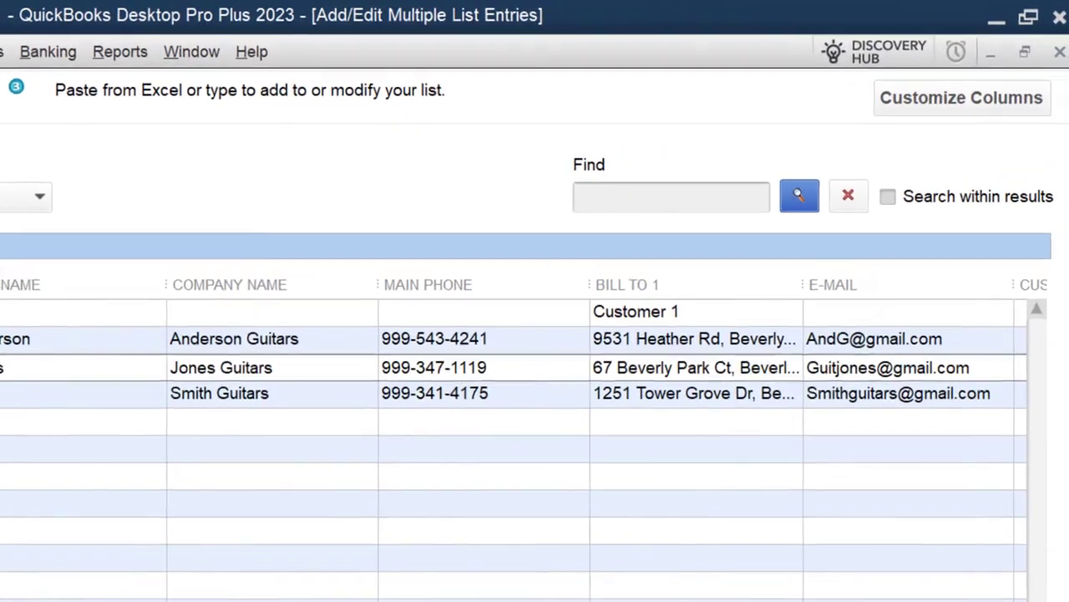
key("Tab")
key("Tab")
key("Tab")
key("Tab")
key("Tab")
key("Tab")
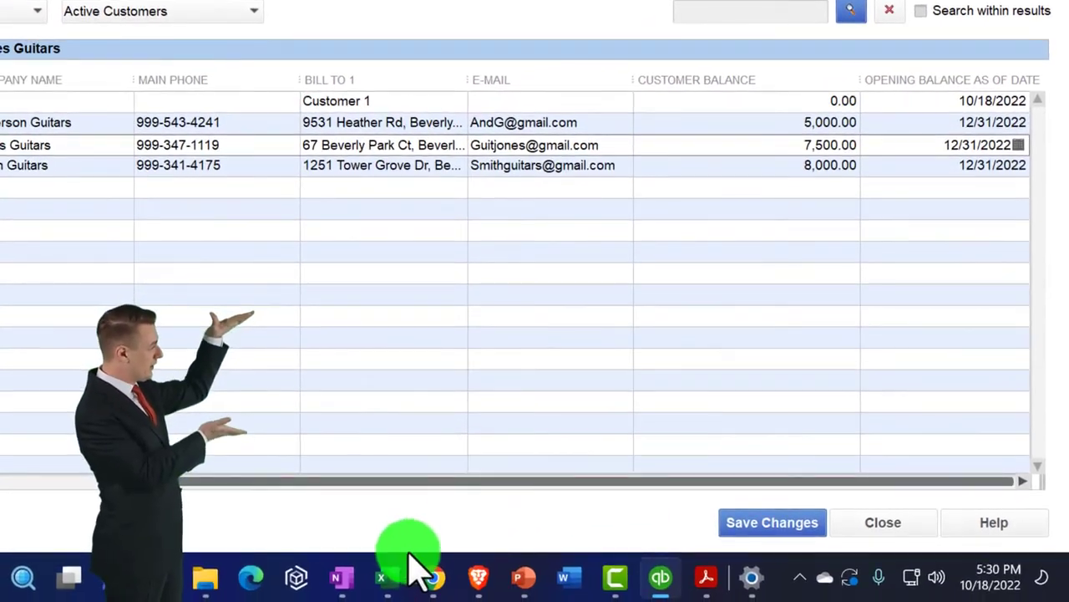
Sum H2:H4 in H5 to 20,500.00 and compare against the trial balance PDF.
left_click(372, 599)
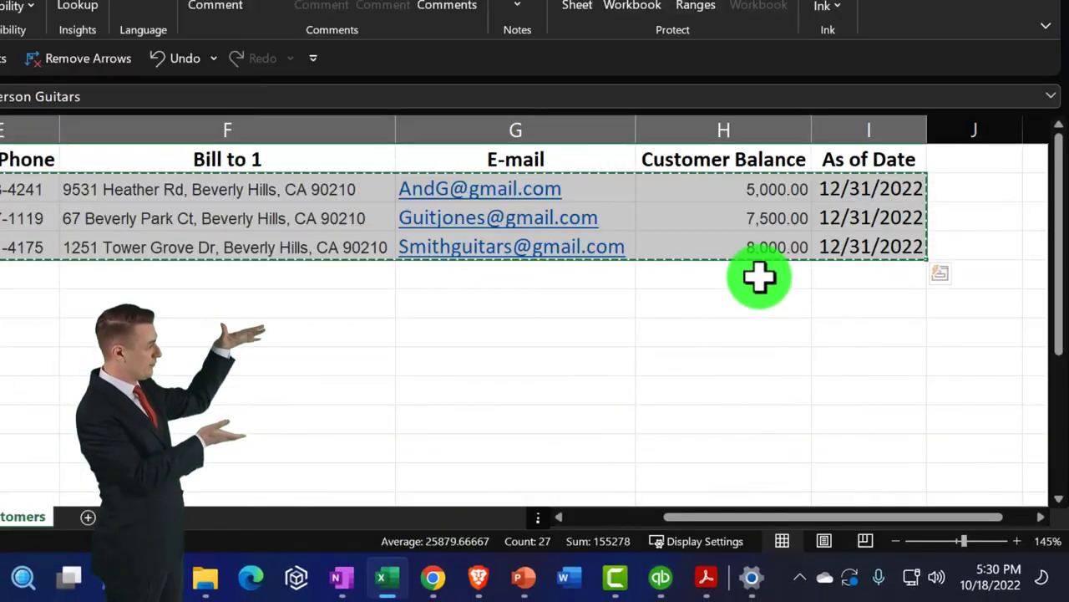
left_click(743, 284)
type("+sum(")
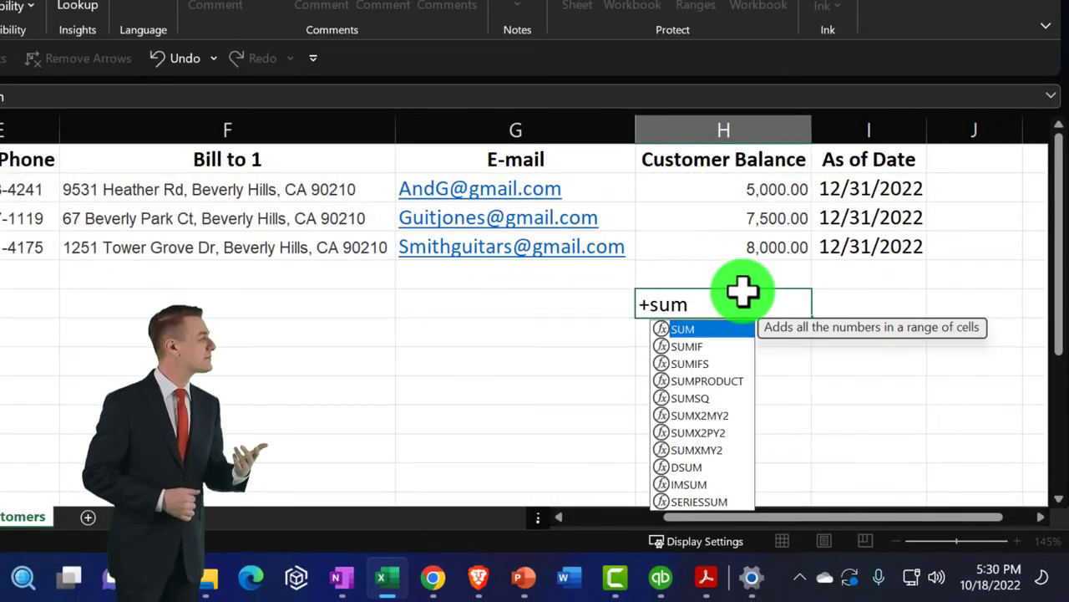
key("Up")
key("Up")
key("shift+Up")
key("shift+Up")
key("Return")
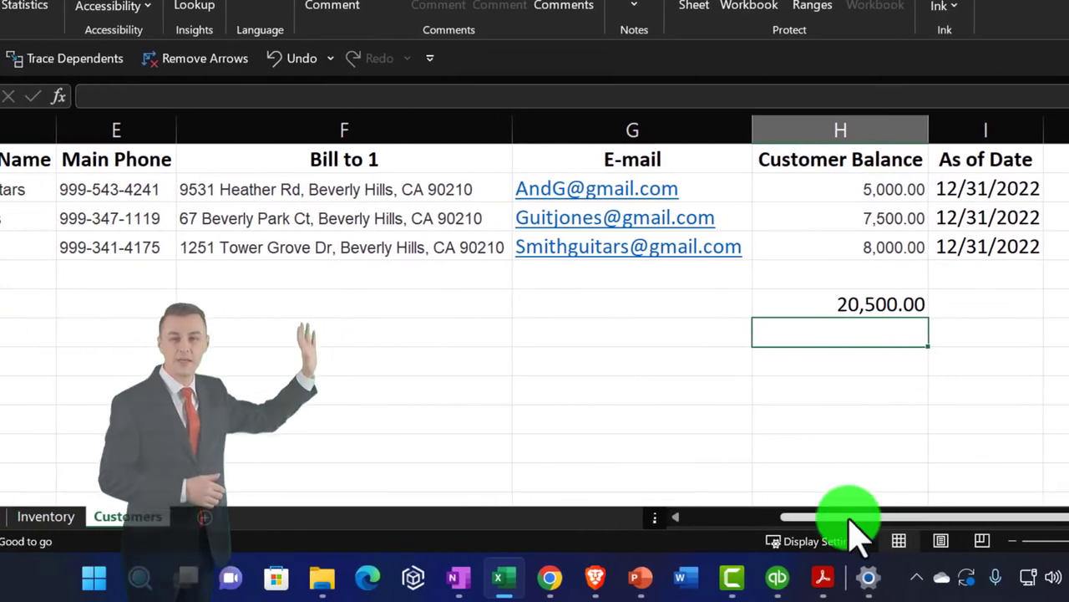
left_click(823, 577)
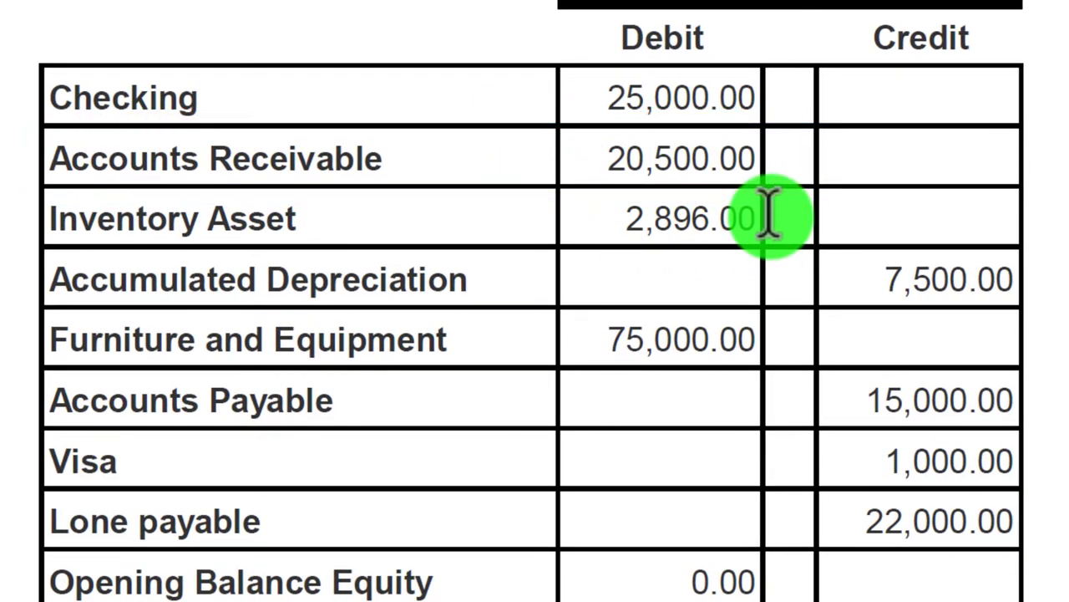
Save the three customer records, acknowledge the confirmation, and close back to the Customer Center.
scroll(769, 215, "down", 1)
scroll(769, 216, "down", 1)
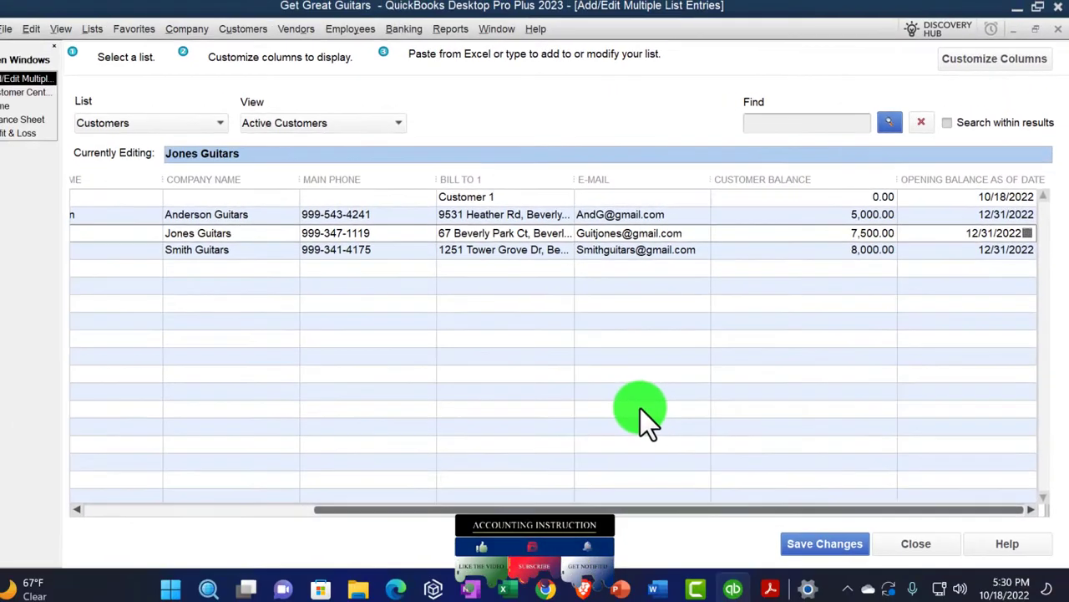
left_click(827, 539)
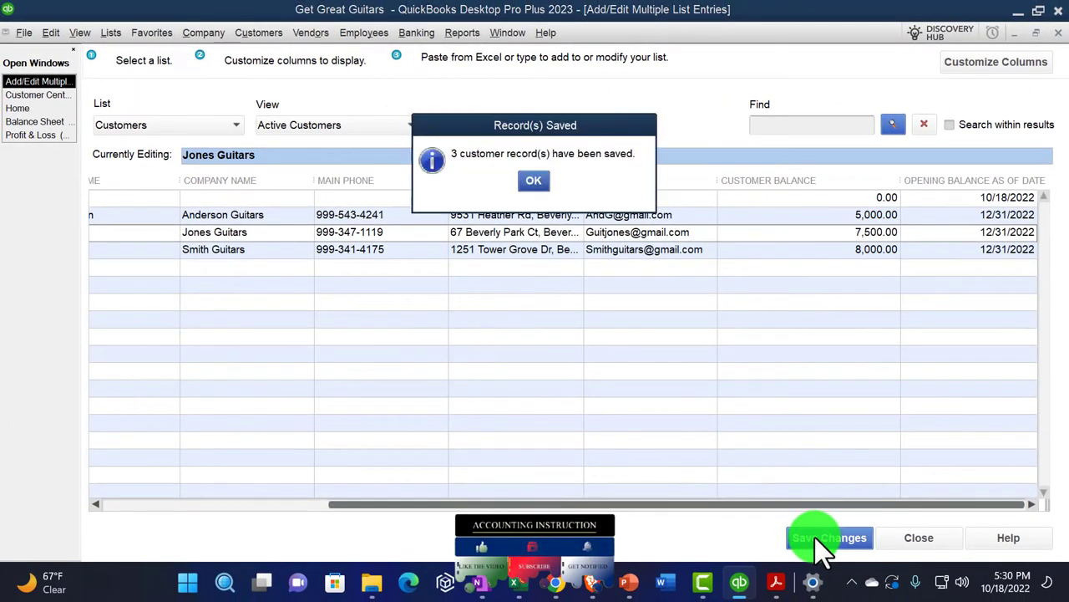
left_click(535, 182)
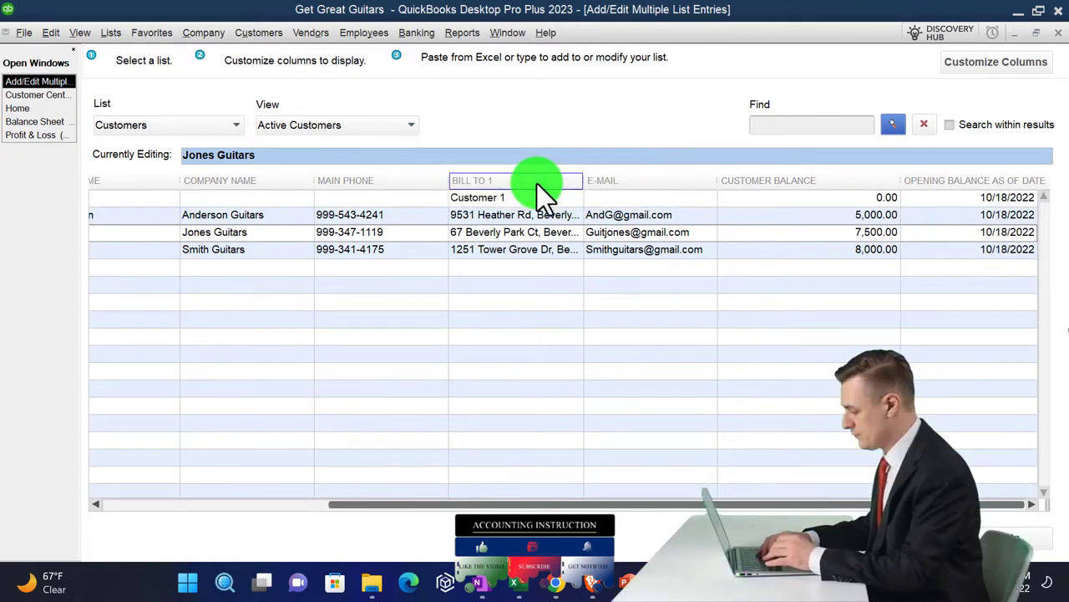
left_click(1059, 33)
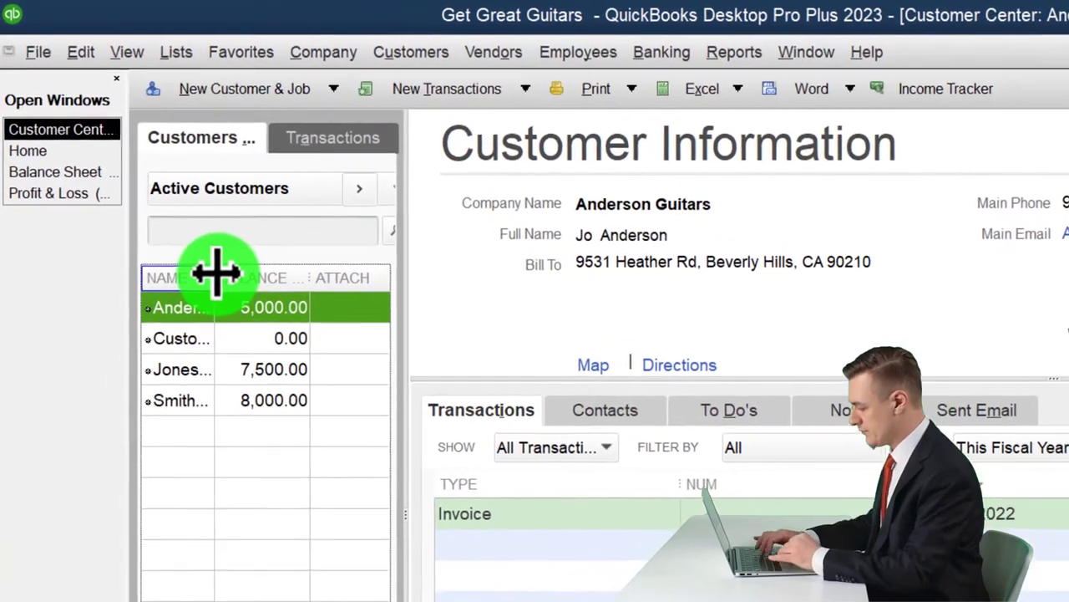
Open the Customer Center, widen the name column and list, and view Jones Guitars' 7,500.00 record.
left_click_drag(143, 186, 176, 186)
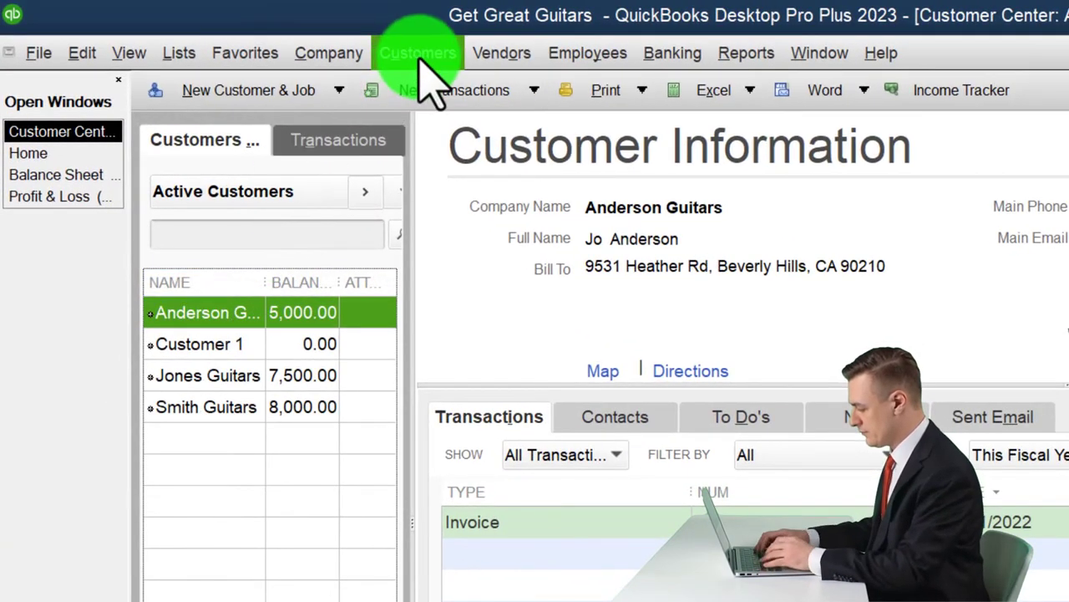
left_click(418, 54)
left_click(422, 87)
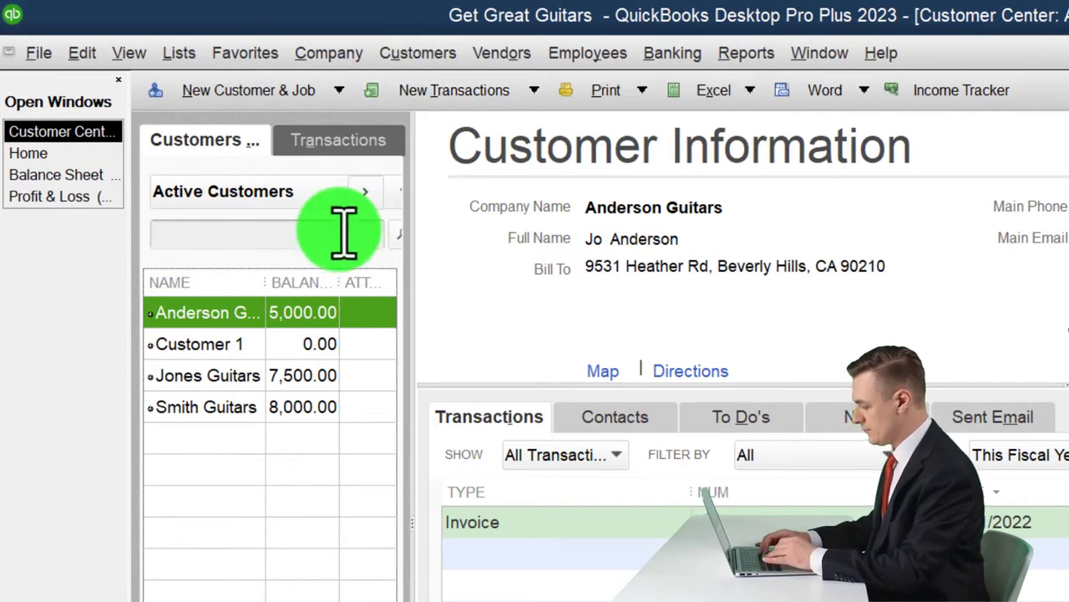
left_click_drag(267, 282, 285, 282)
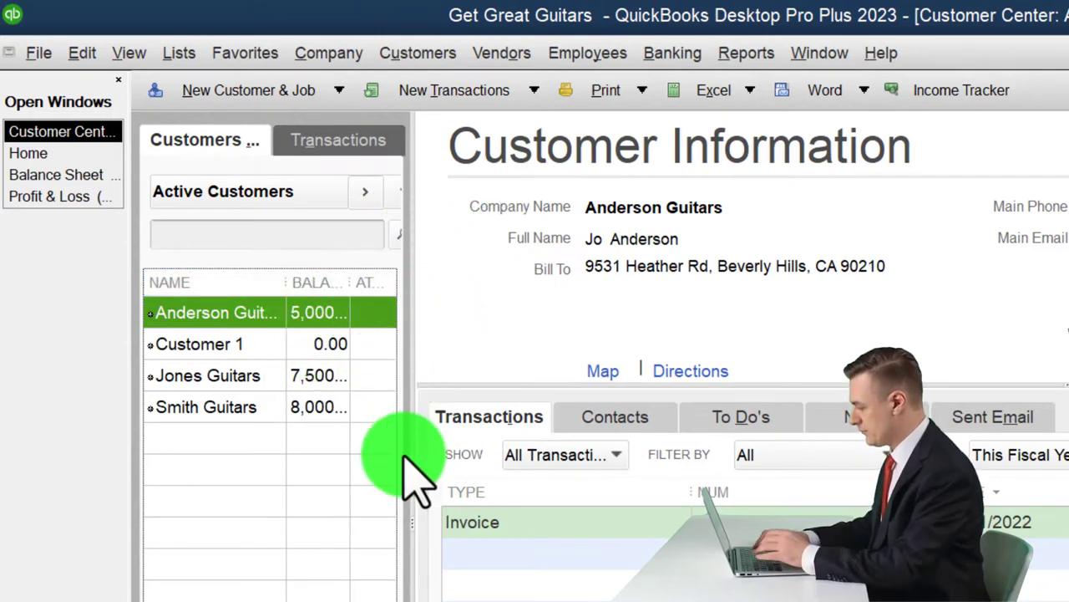
left_click_drag(411, 521, 545, 507)
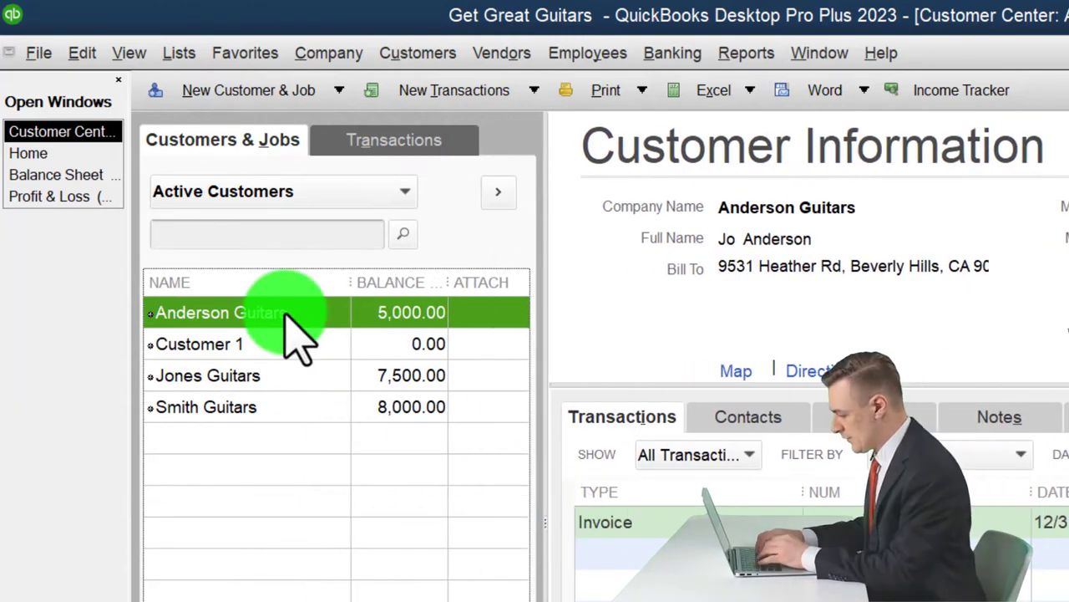
left_click(280, 375)
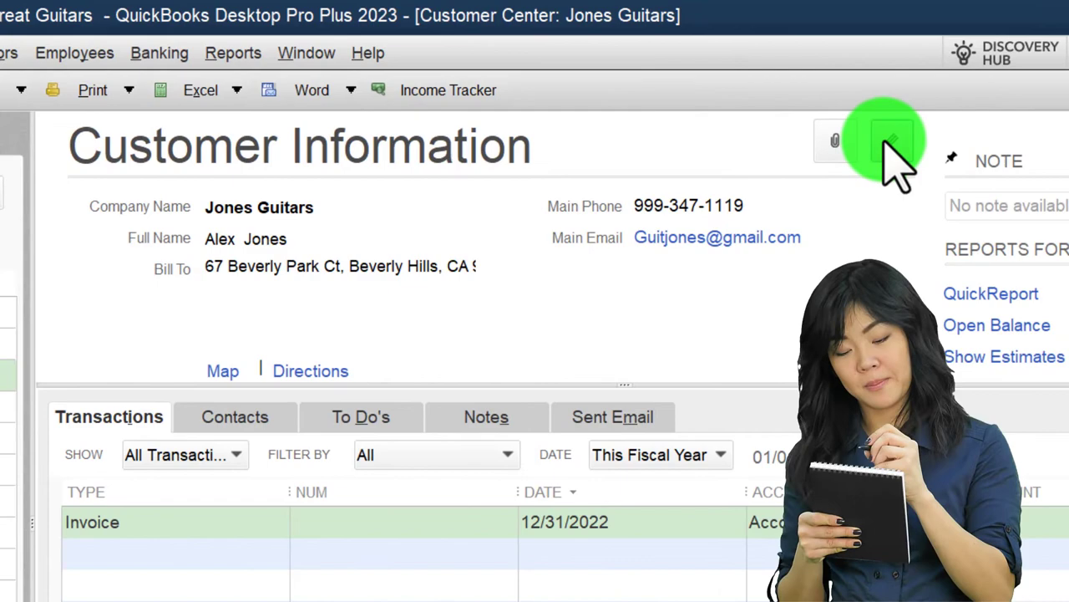
left_click(885, 140)
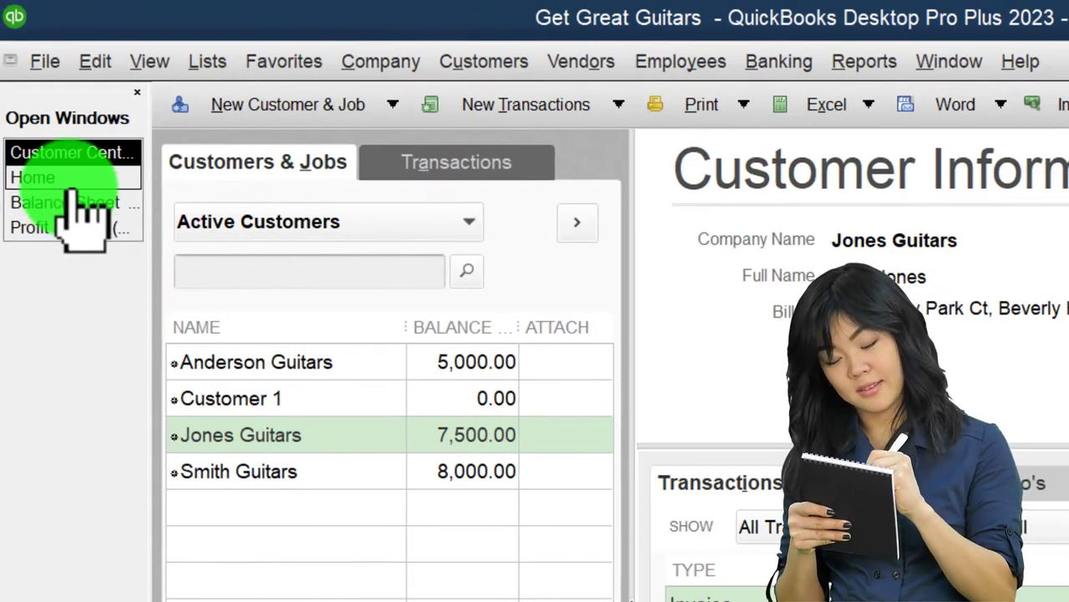
Draft a Jones Guitars invoice for the Epiphone Riviera (EPR), then discard it without recording.
left_click(26, 177)
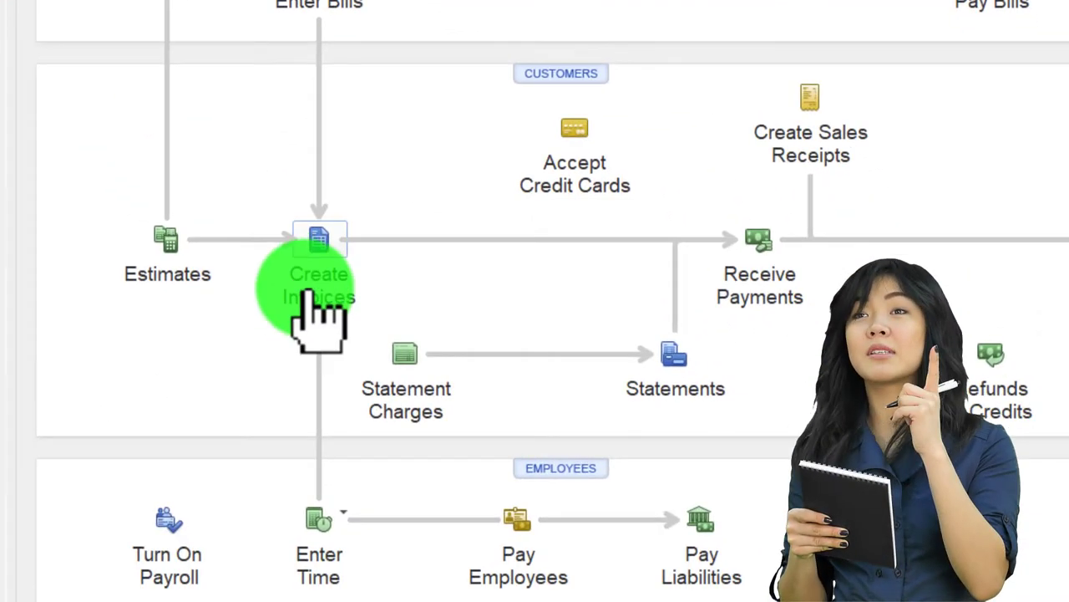
left_click(330, 251)
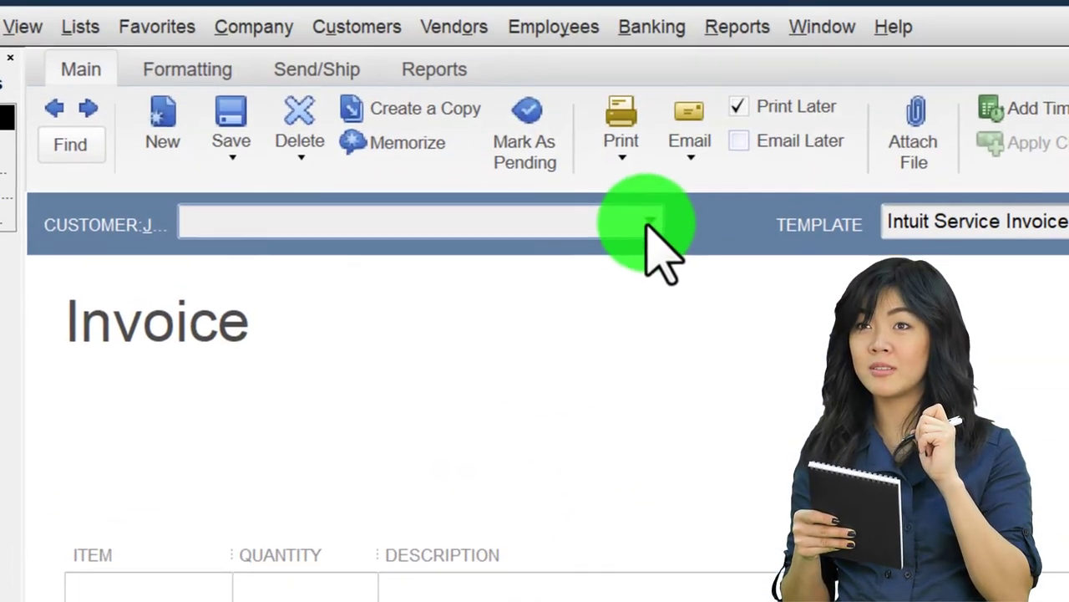
left_click(649, 224)
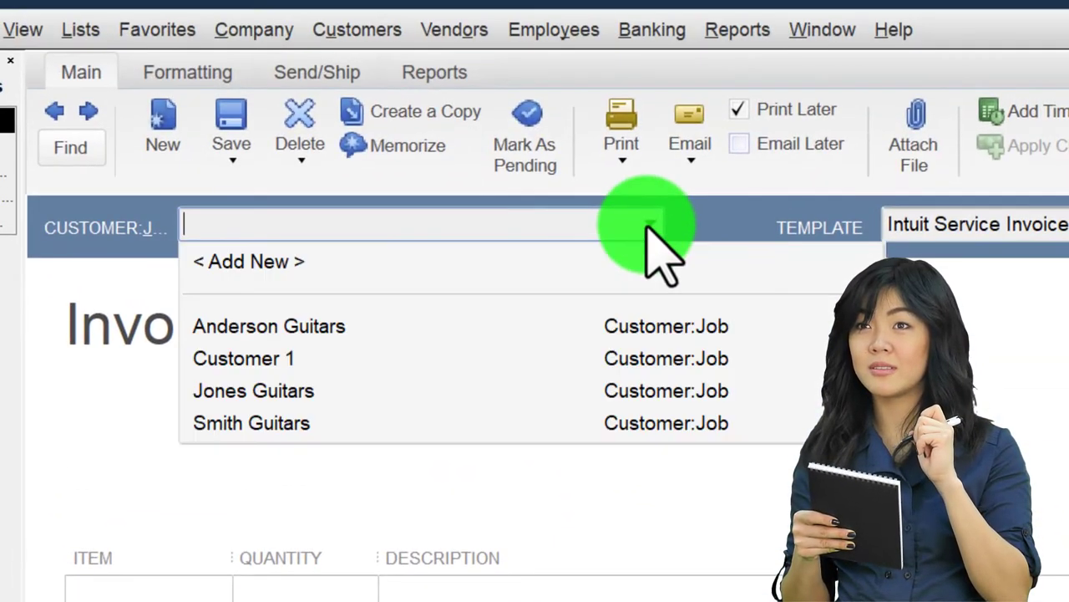
left_click(282, 389)
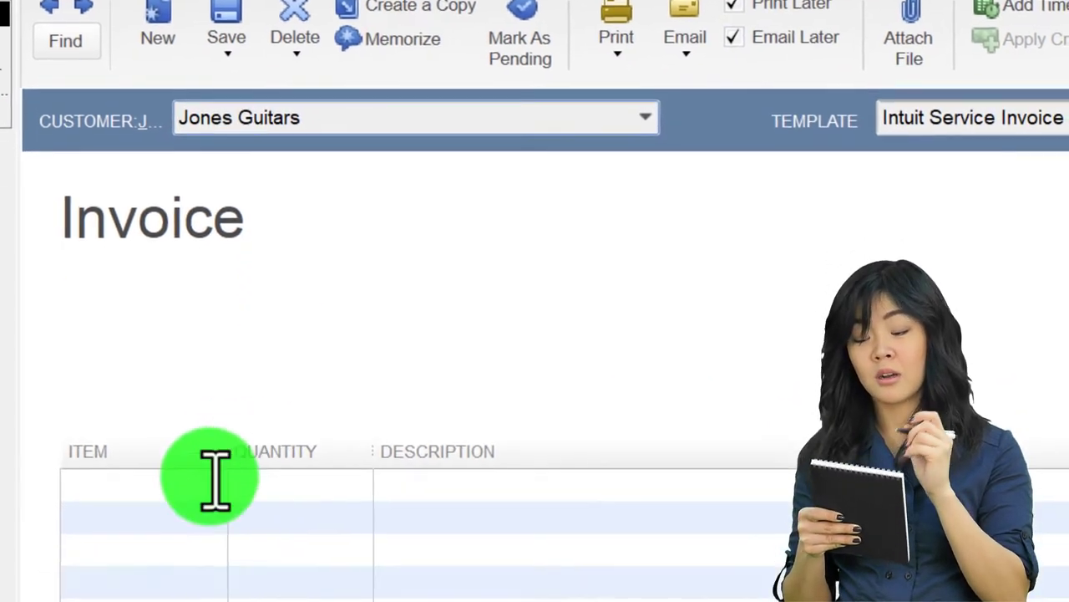
left_click(219, 590)
left_click(142, 553)
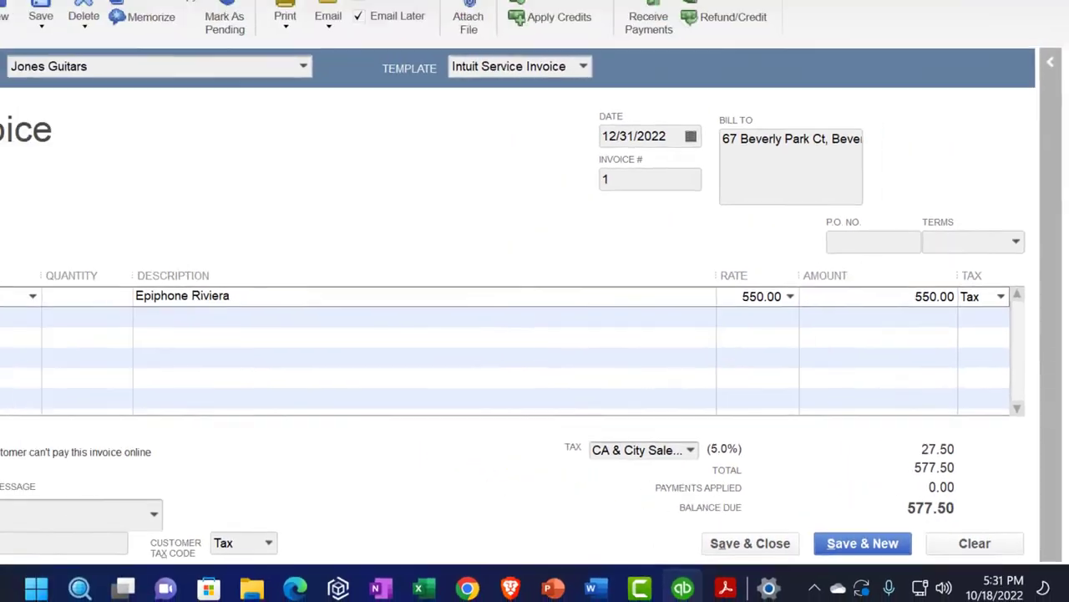
key("Escape")
left_click(543, 193)
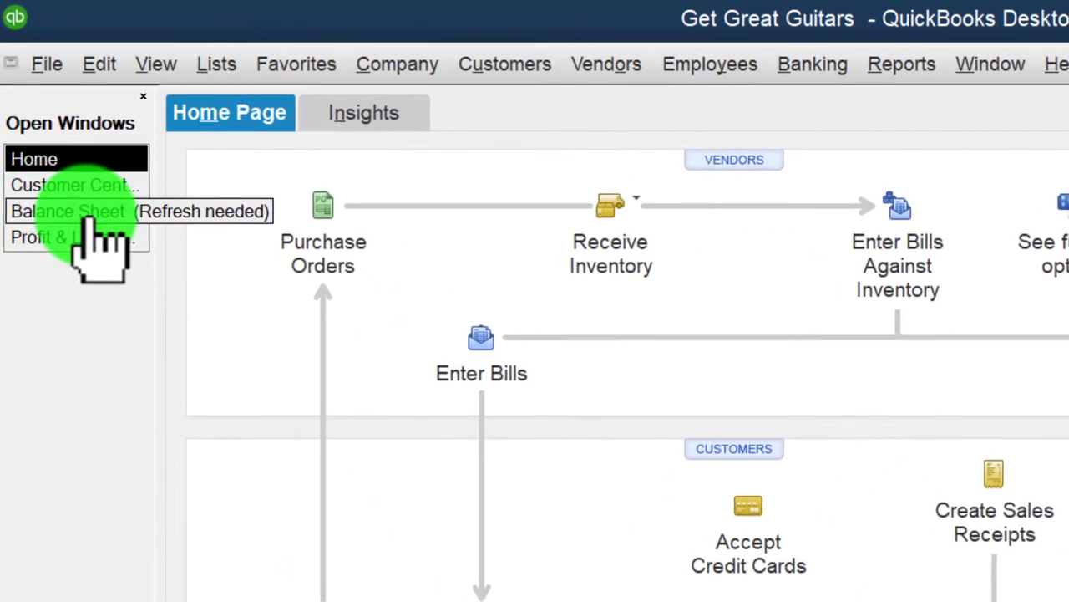
Drill from Balance Sheet Accounts Receivable into Smith Guitars' opening invoice and widen the Split column.
left_click(90, 218)
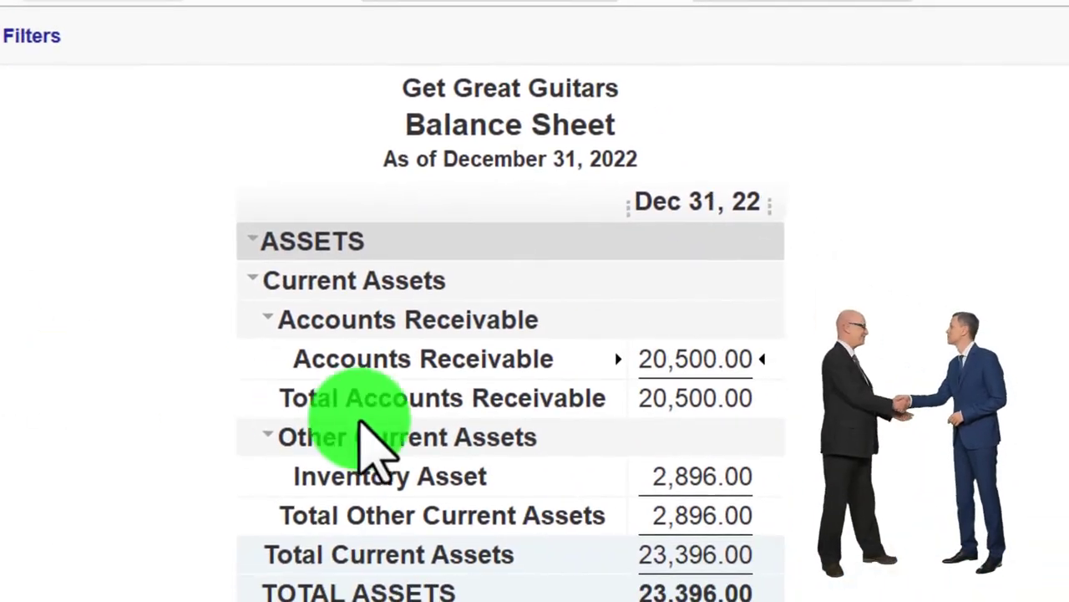
double_click(700, 359)
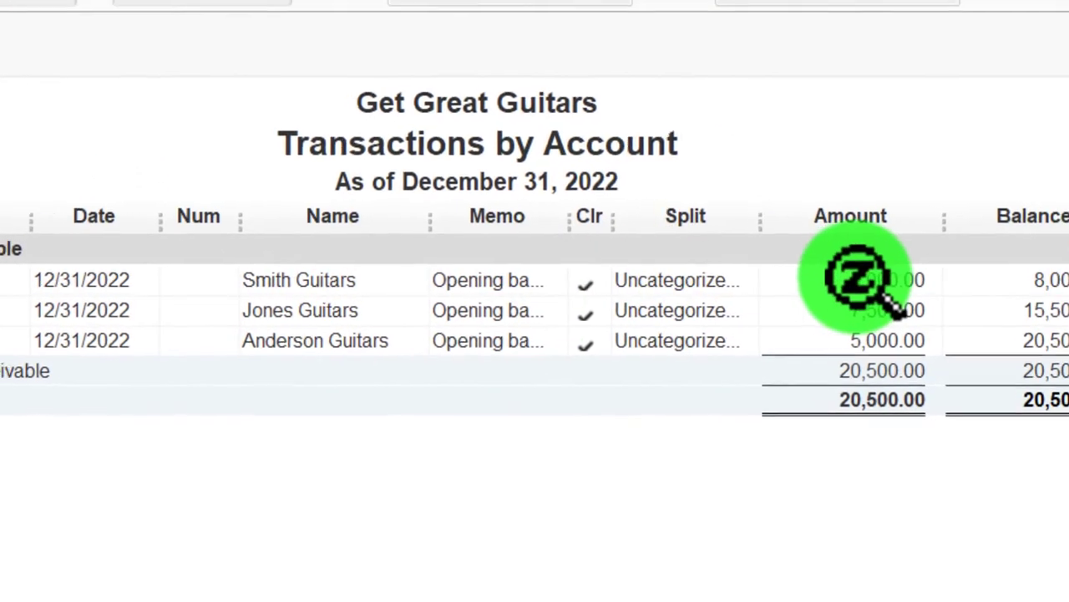
double_click(861, 276)
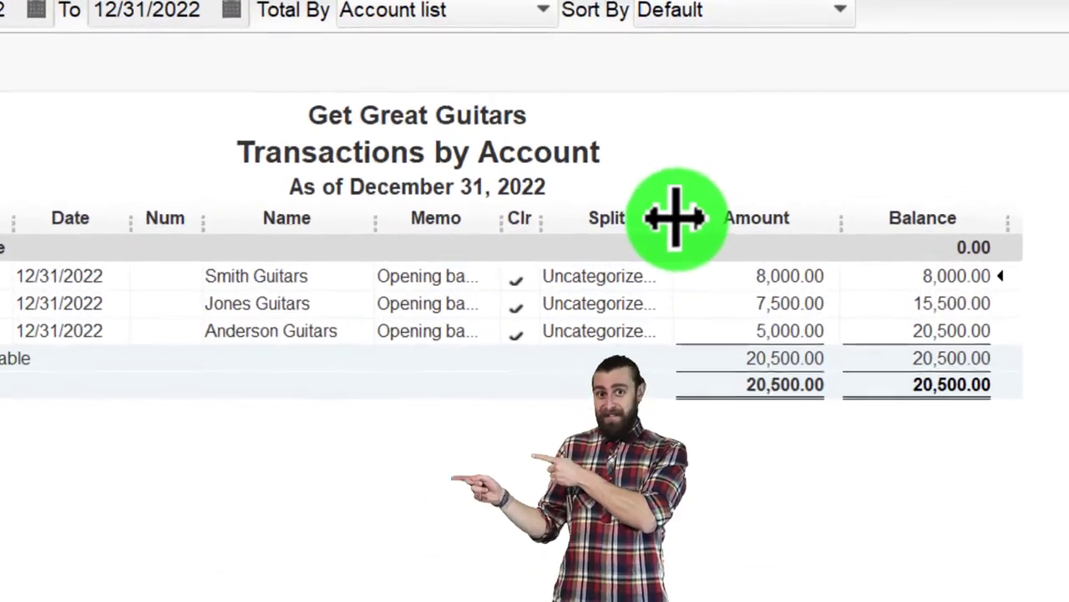
left_click_drag(703, 174, 806, 171)
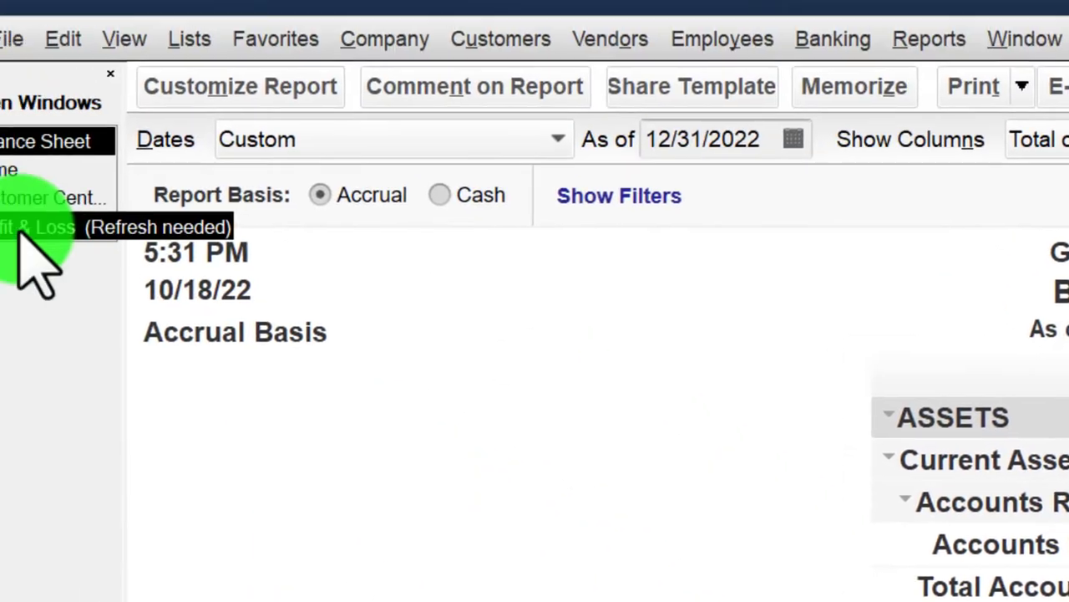
Widen the Profit & Loss labels and drill into 2022's 20,500.00 Uncategorized Income.
left_click(79, 258)
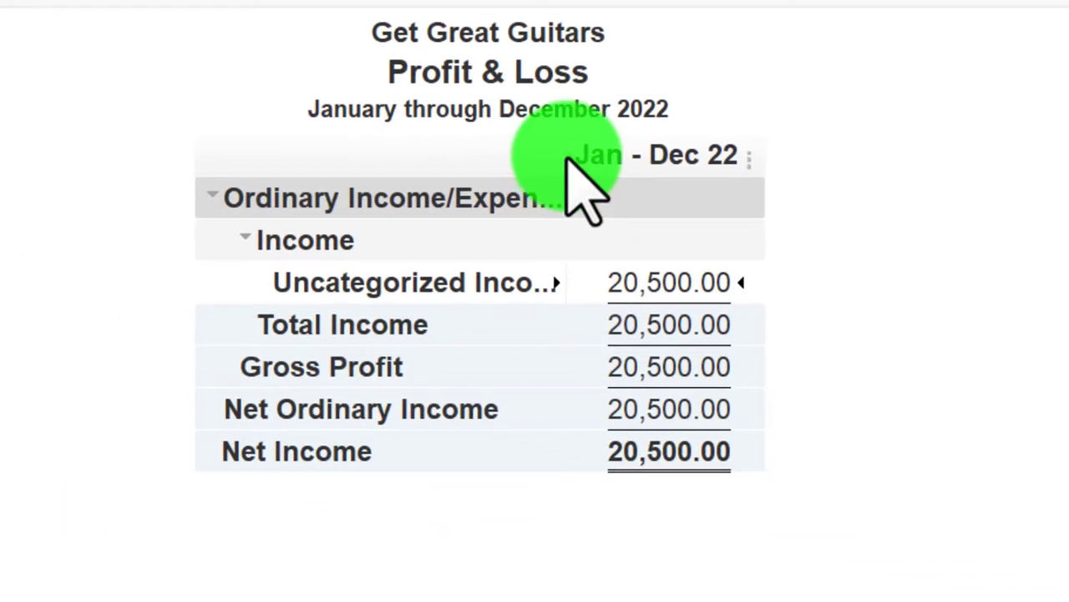
left_click_drag(568, 158, 709, 162)
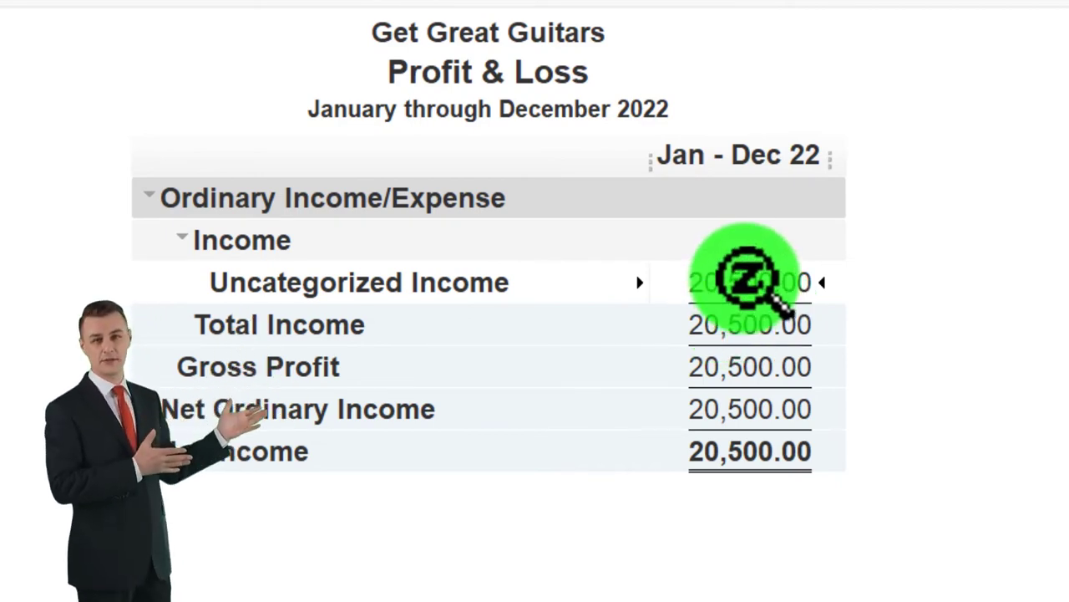
double_click(745, 278)
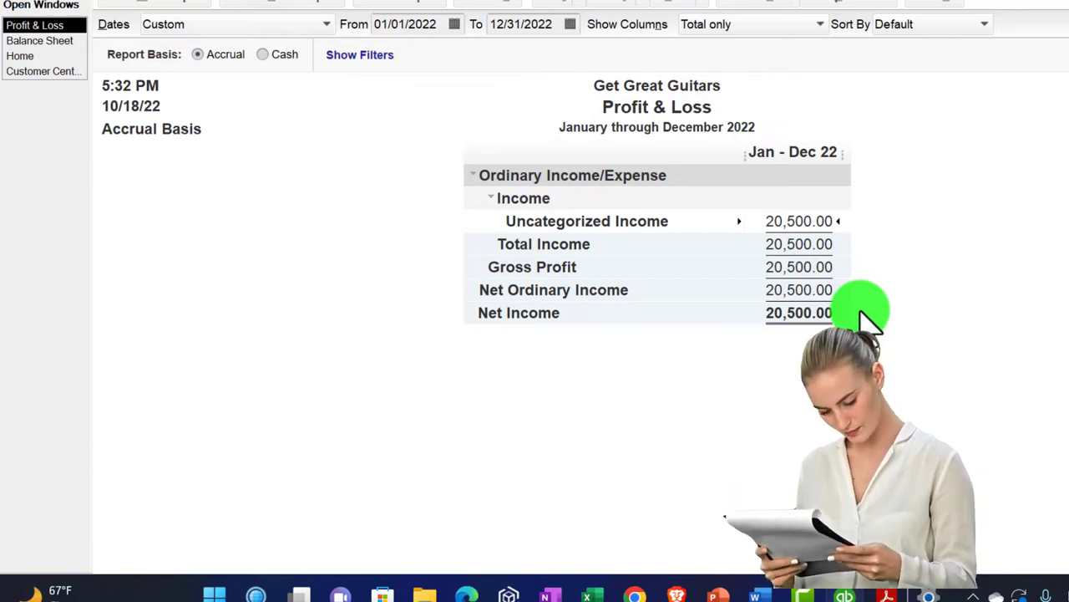
Set the Profit & Loss to 01/01/2023–12/31/2023, showing 0.00, then return to the Balance Sheet.
left_click(431, 25)
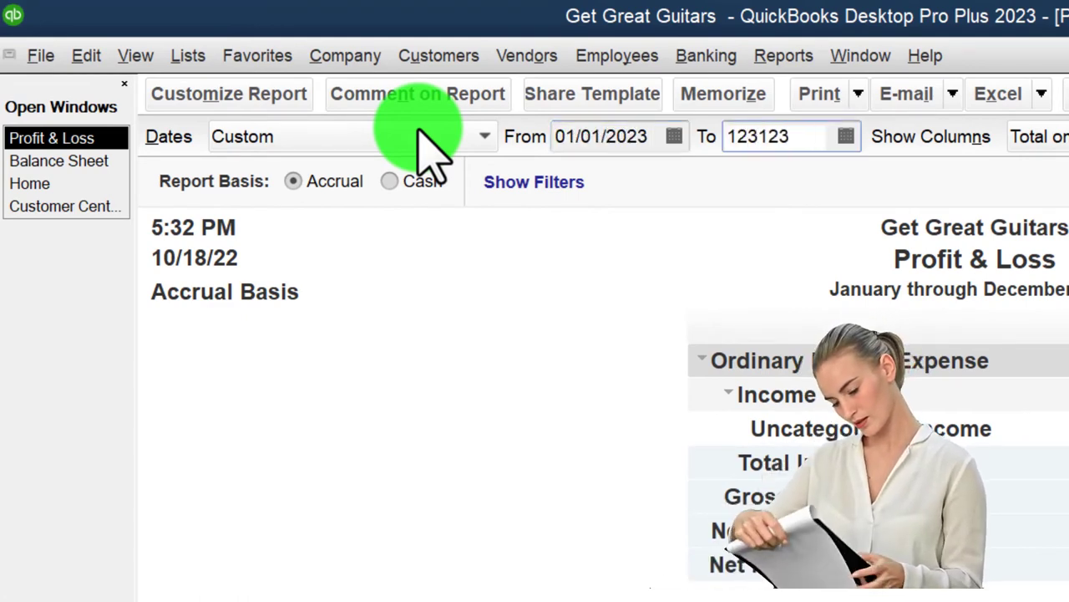
key("Tab")
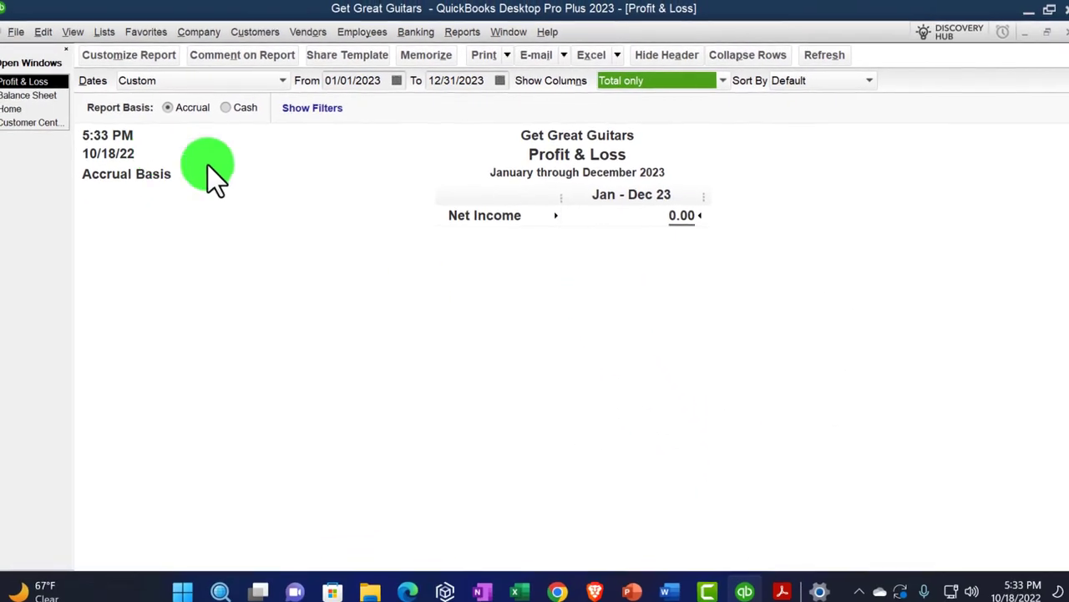
left_click(42, 96)
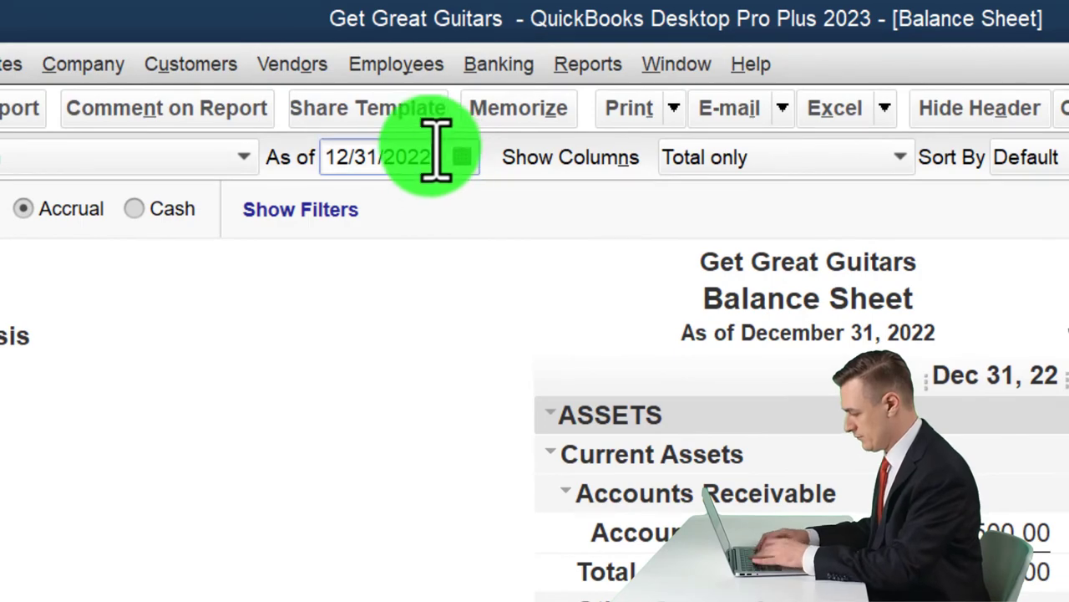
Check the Balance Sheet's 23,396.00 equity totals and bring up the trial balance PDF.
left_click_drag(436, 152, 184, 119)
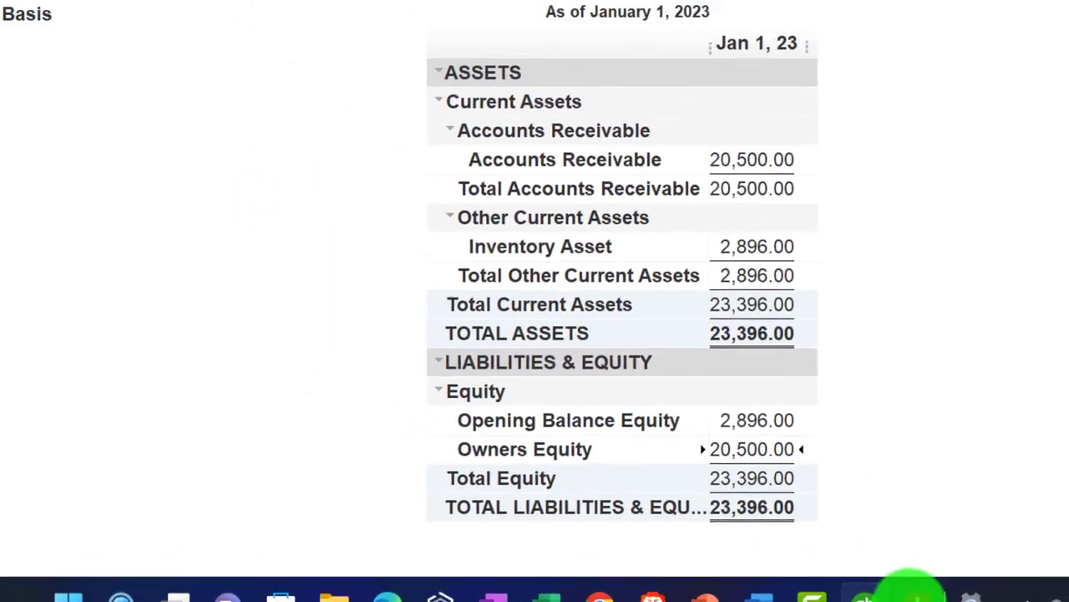
left_click(894, 591)
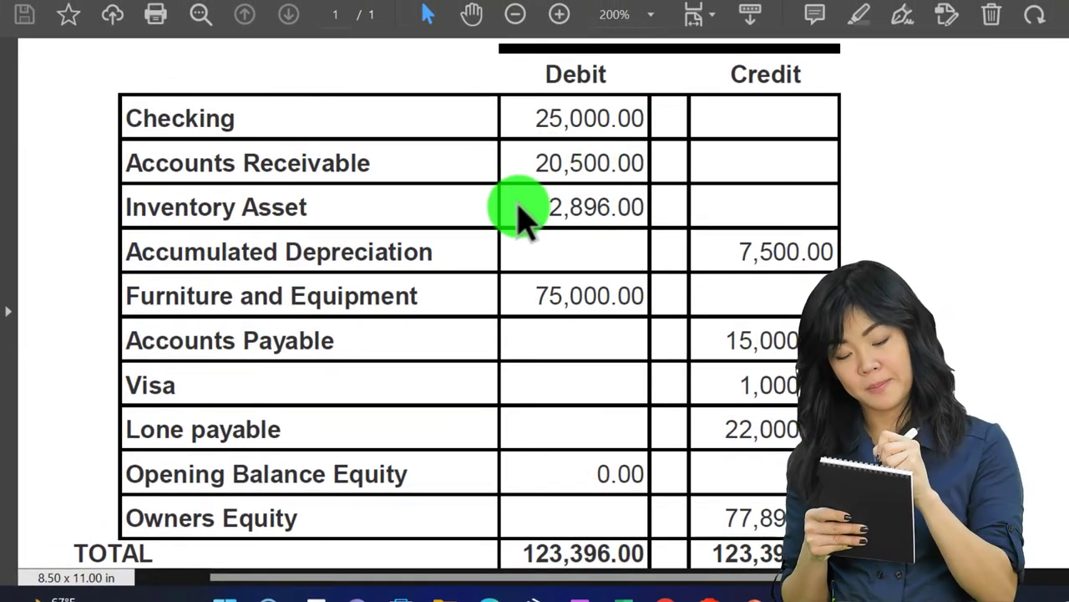
Scroll the trial balance PDF to compare Accounts Receivable 20,500.00 and Inventory Asset 2,896.00.
scroll(519, 216, "down", 1)
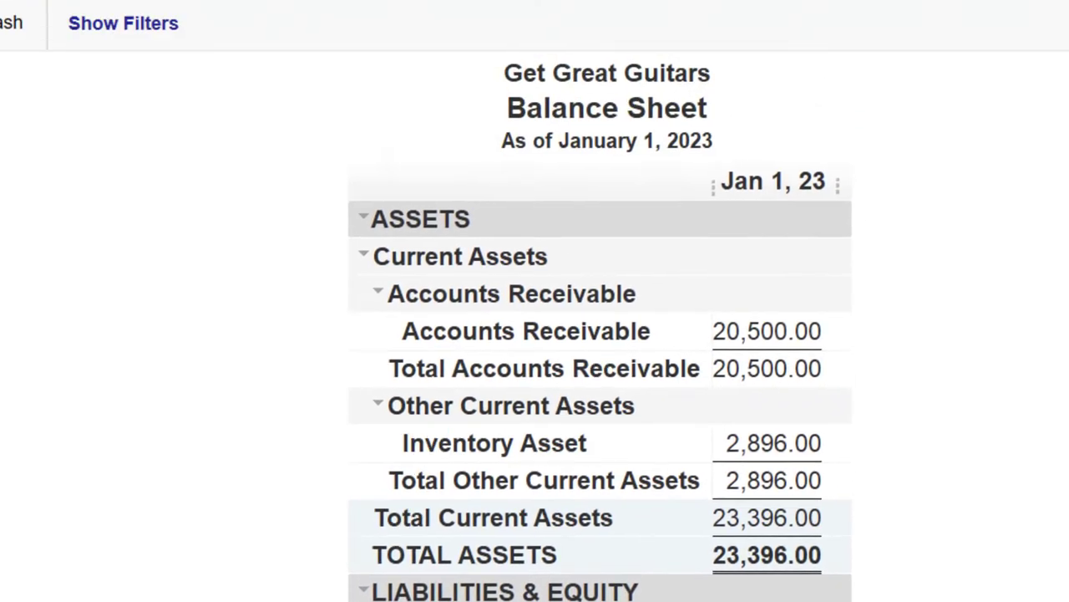
Run the Customer Balance Summary, listing the three guitar customers totaling 20,500.00.
left_click(386, 61)
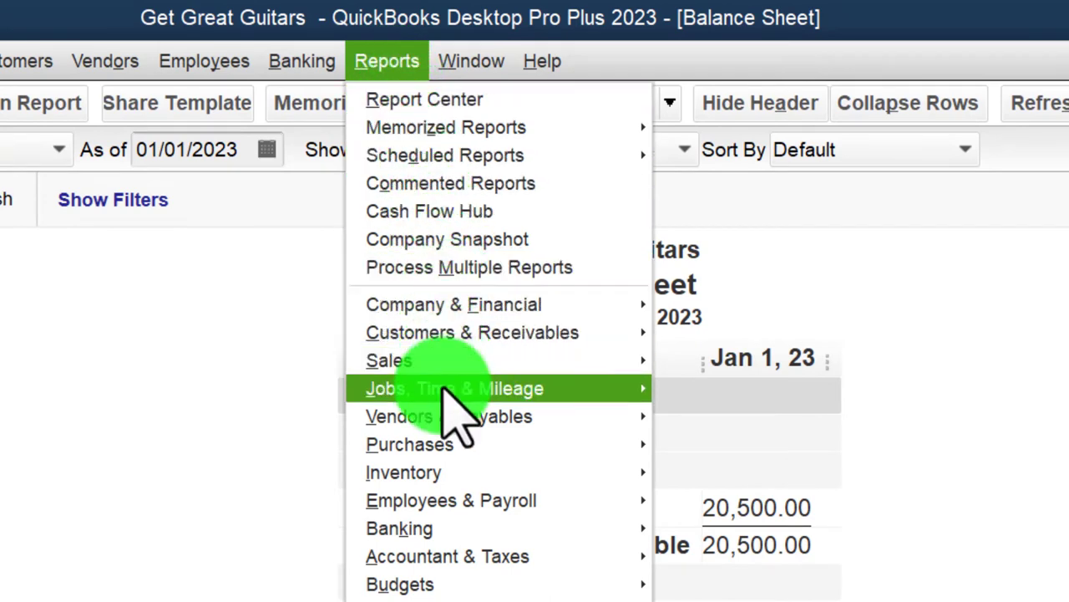
mouse_move(446, 428)
mouse_move(480, 334)
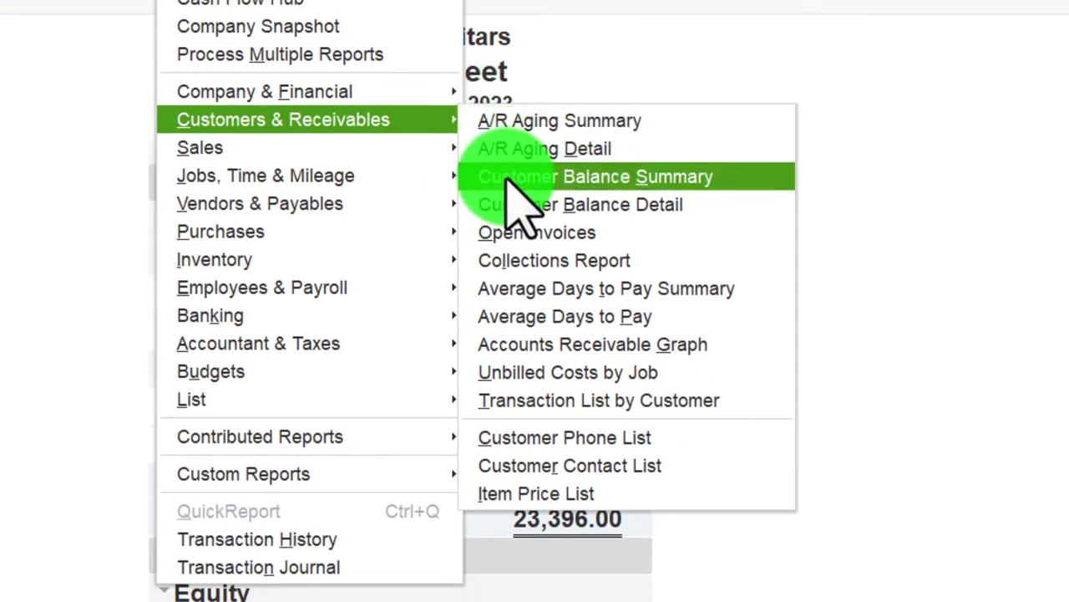
left_click(507, 179)
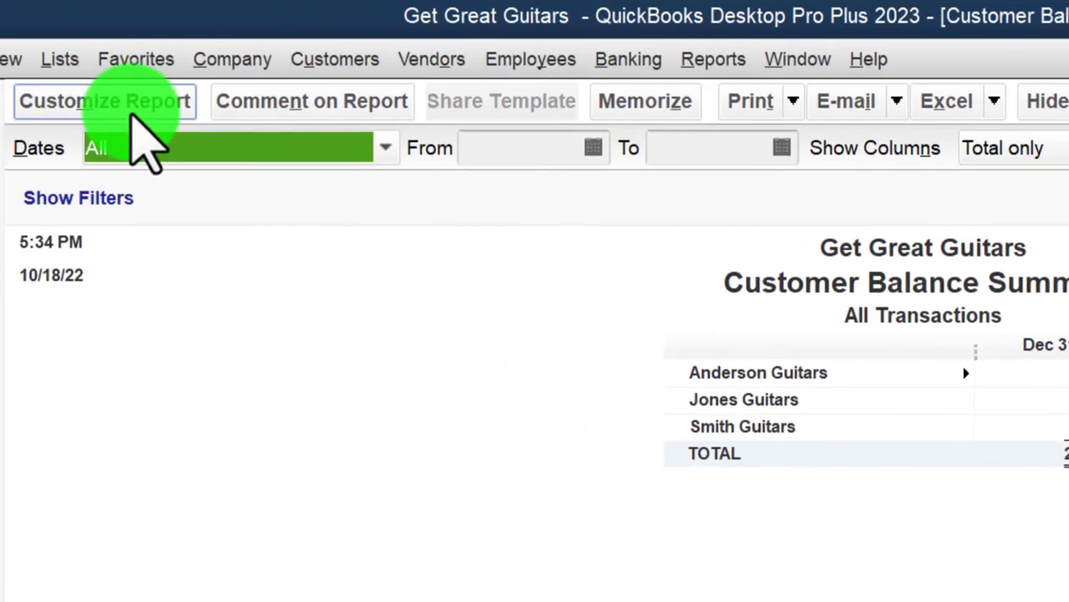
Change the report's column label font and apply it to all related fonts.
left_click(127, 107)
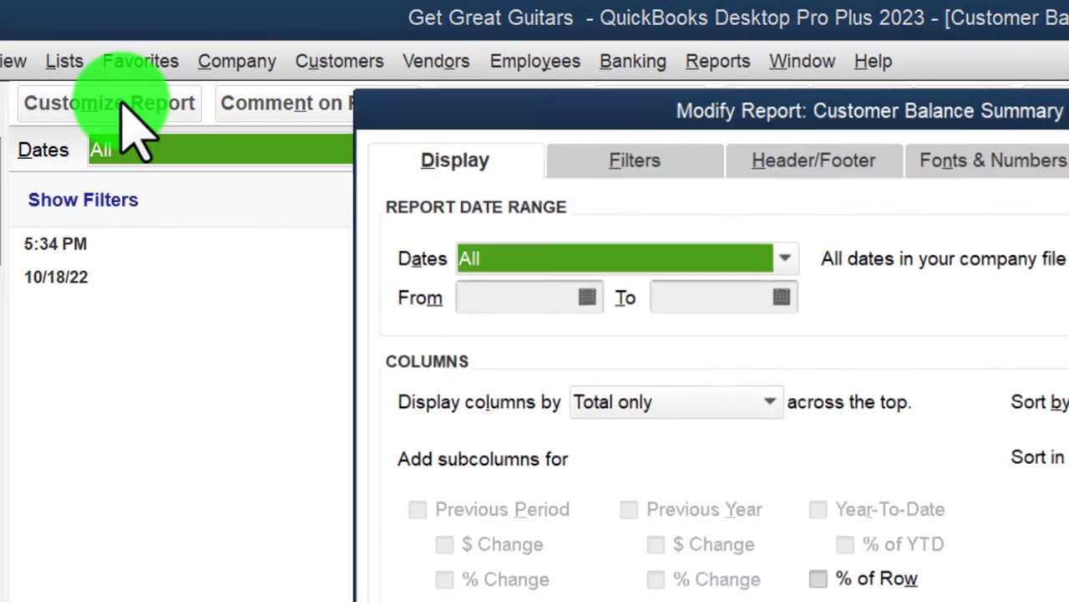
left_click(977, 155)
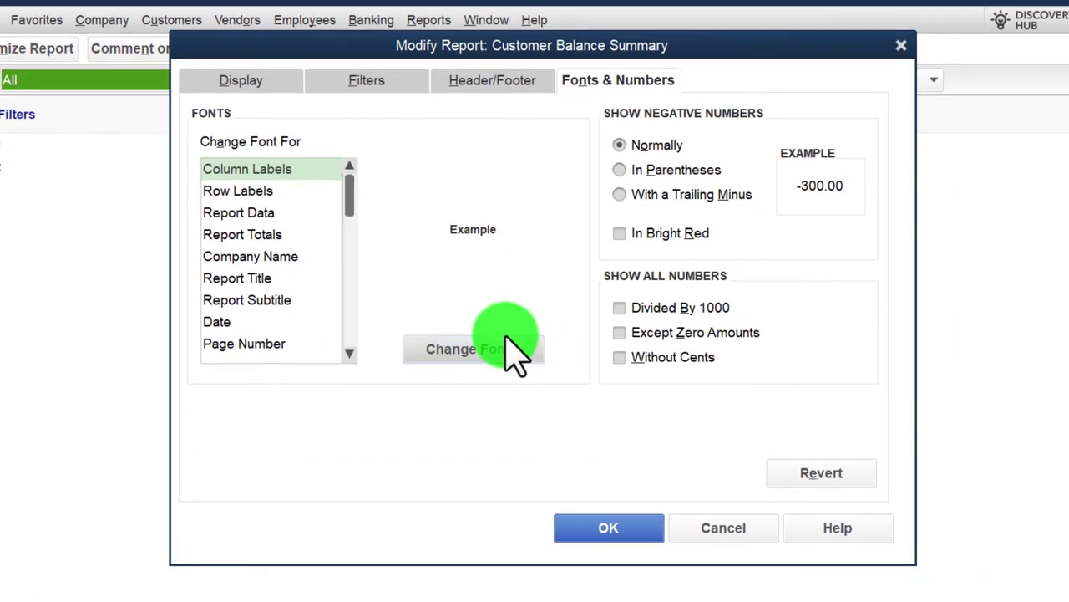
left_click(832, 557)
left_click(560, 209)
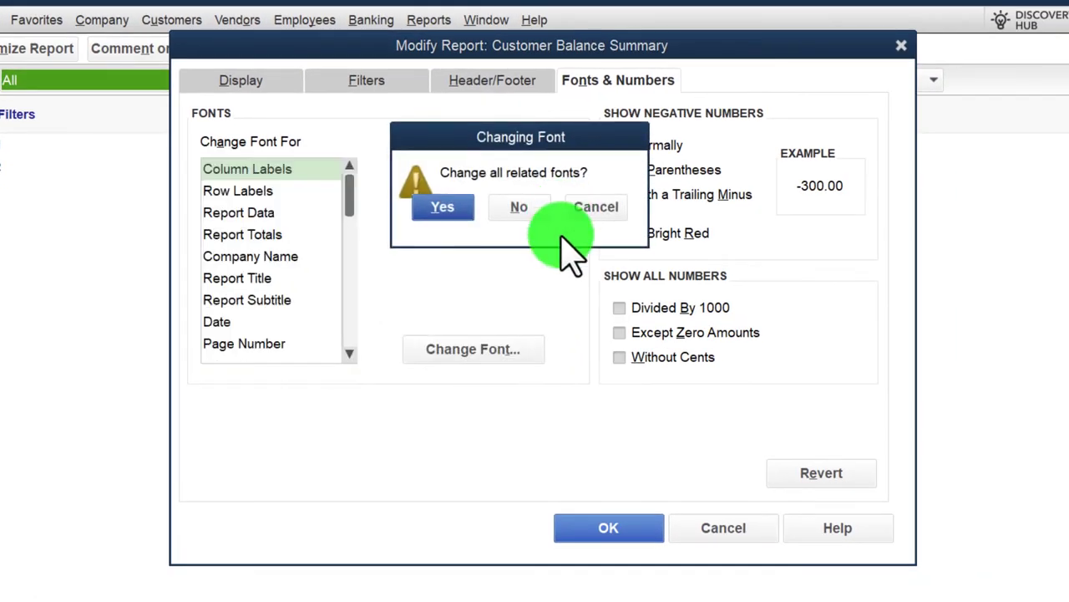
left_click(618, 528)
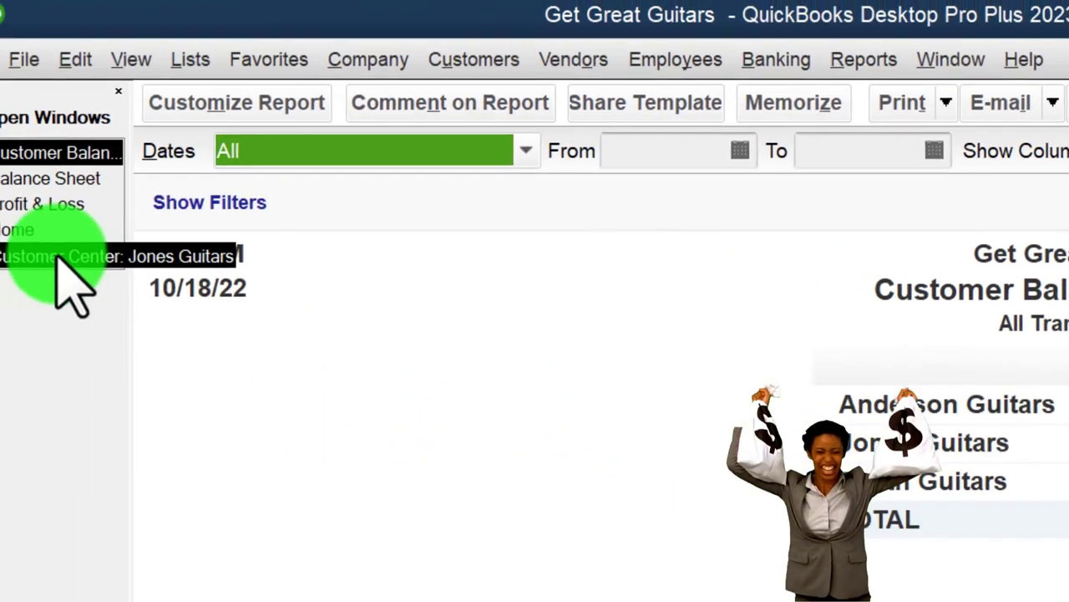
Open Jones Guitars' 7,500 opening-balance invoice from the Customer Center.
left_click(58, 255)
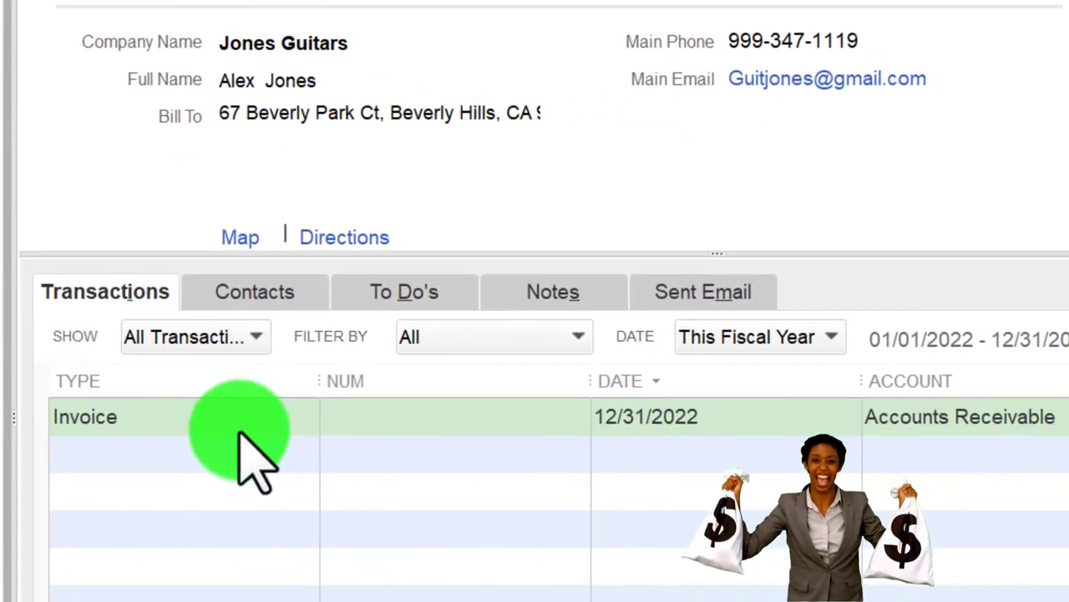
left_click(240, 417)
double_click(240, 417)
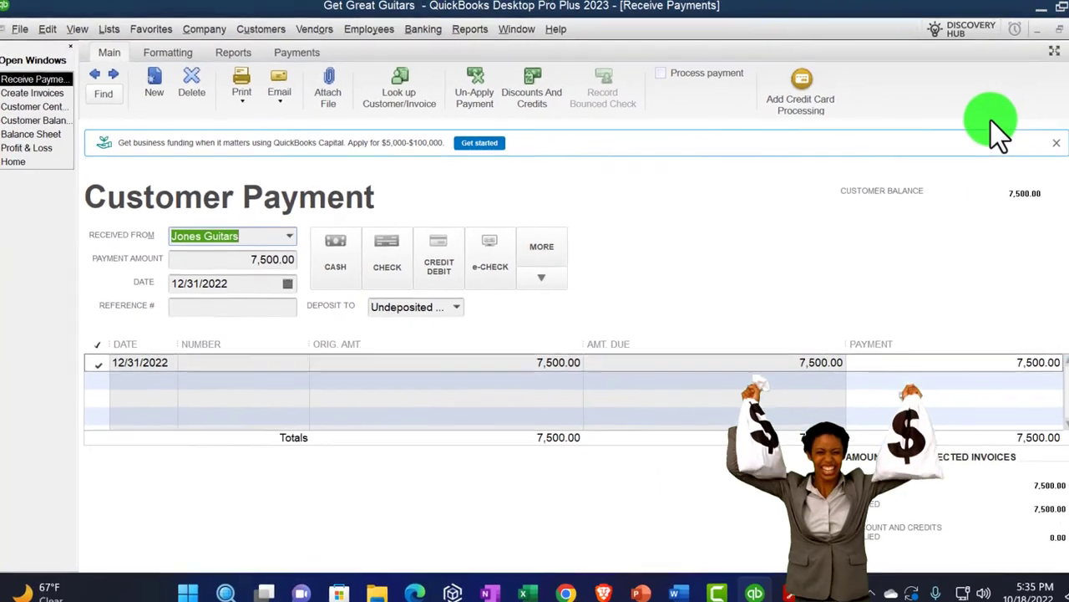
Discard the unrecorded payment, close the invoice, and bring up the Balance Sheet.
left_click(1058, 34)
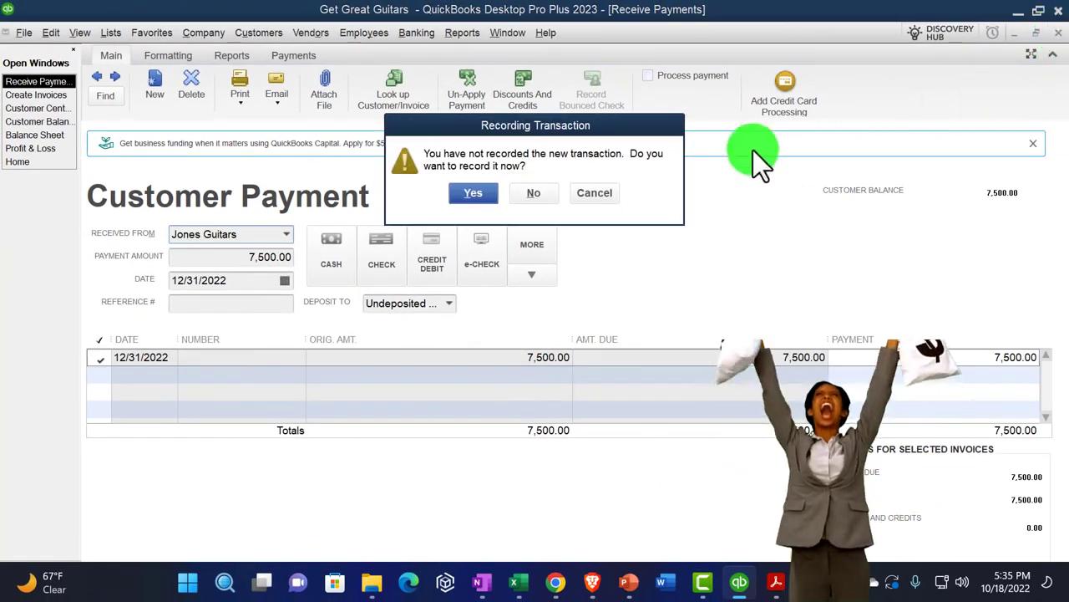
left_click(548, 192)
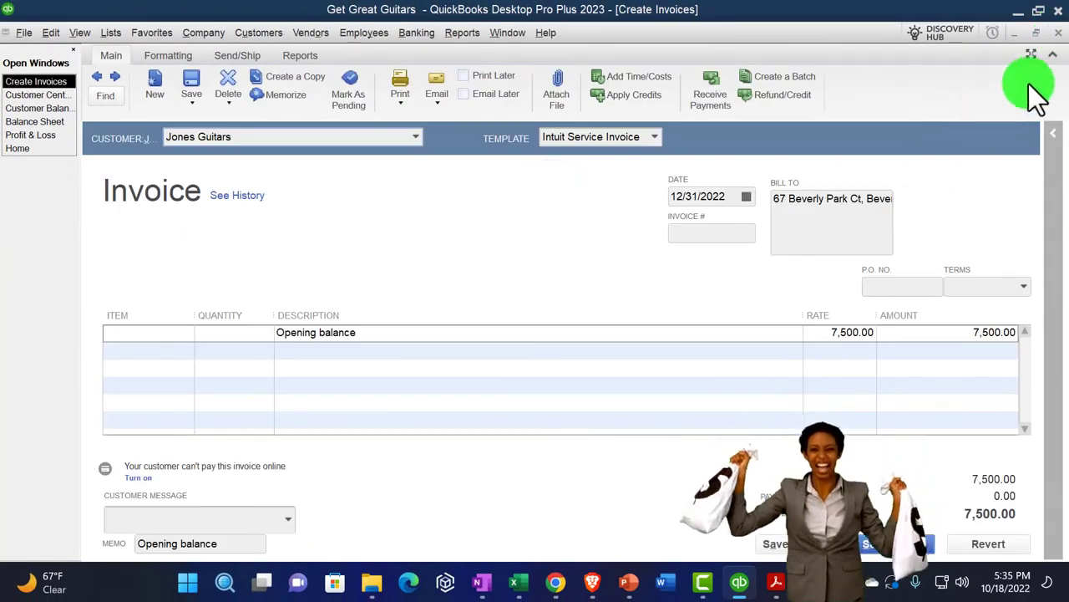
key("Escape")
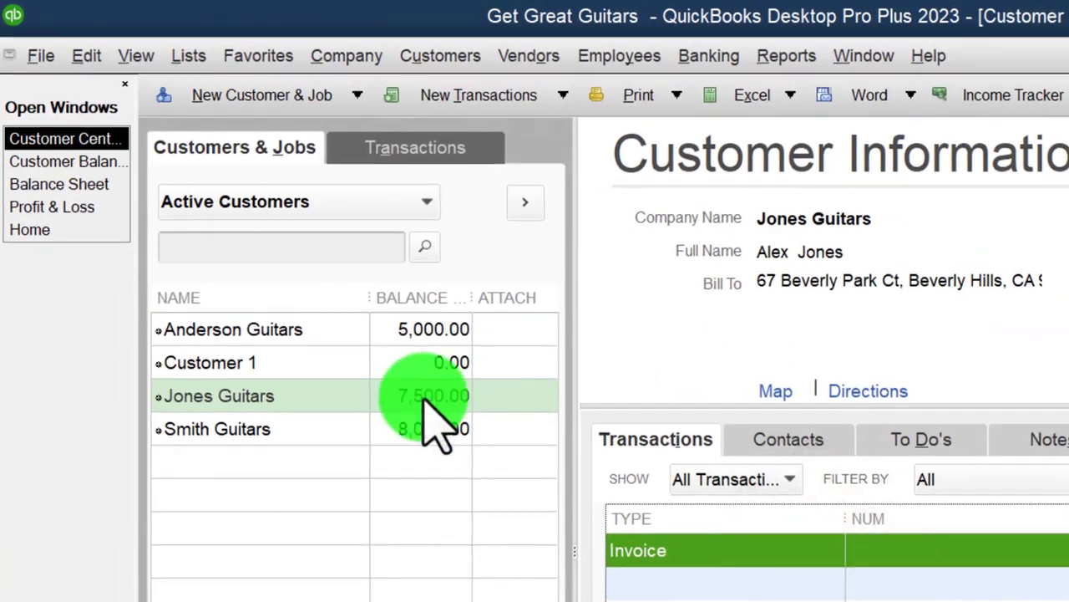
left_click(50, 185)
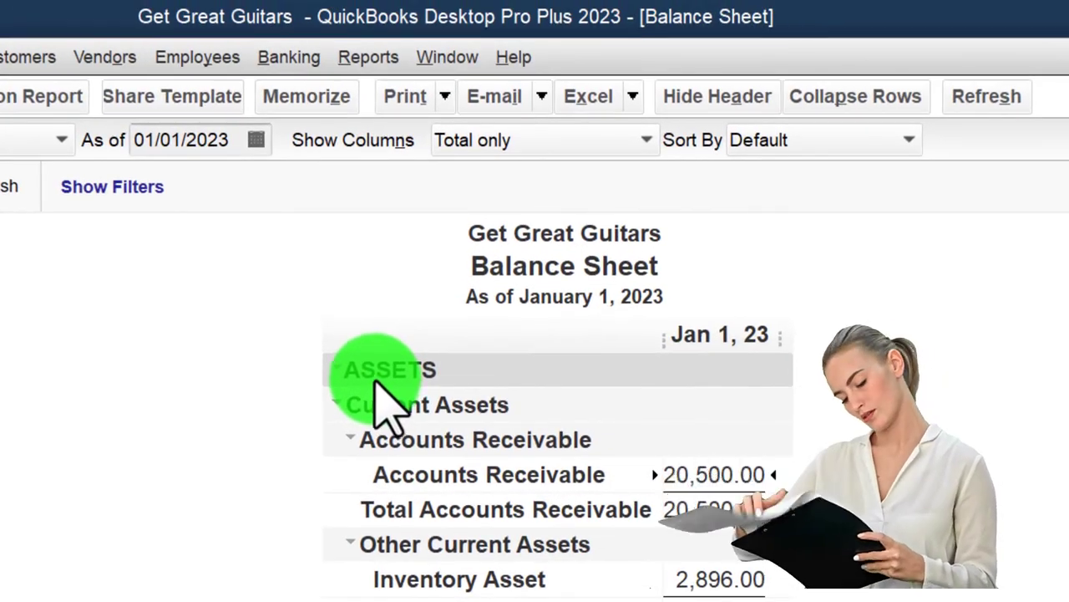
Open the Accountant & Taxes Trial Balance report ending 12/31/2022.
left_click(370, 56)
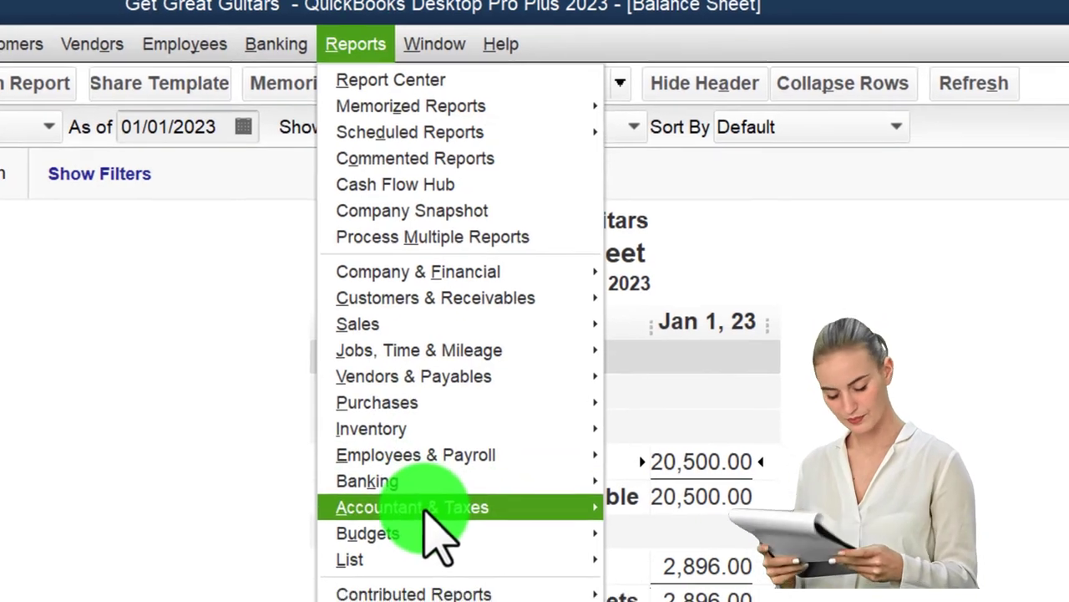
mouse_move(426, 521)
left_click(368, 219)
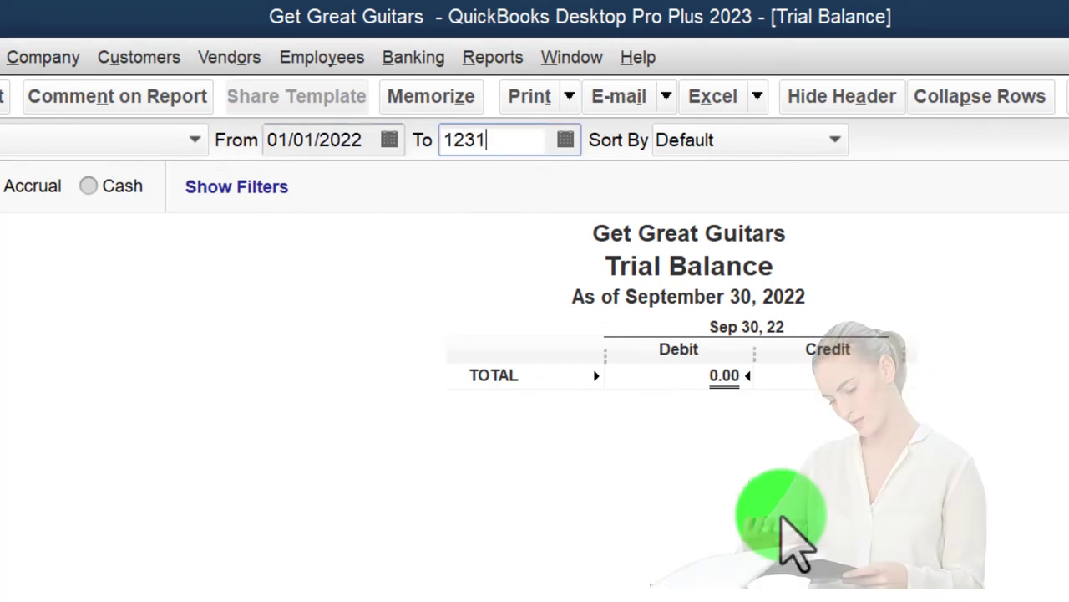
key("Tab")
Set the Trial Balance column labels to 12-point font, applied to all related fonts.
left_click(167, 102)
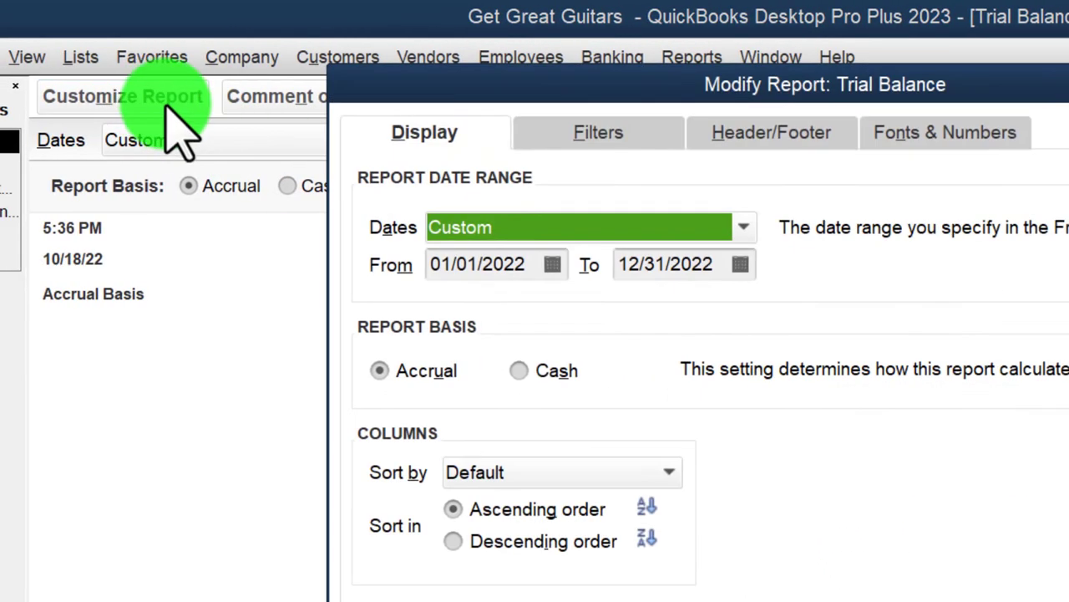
left_click(892, 142)
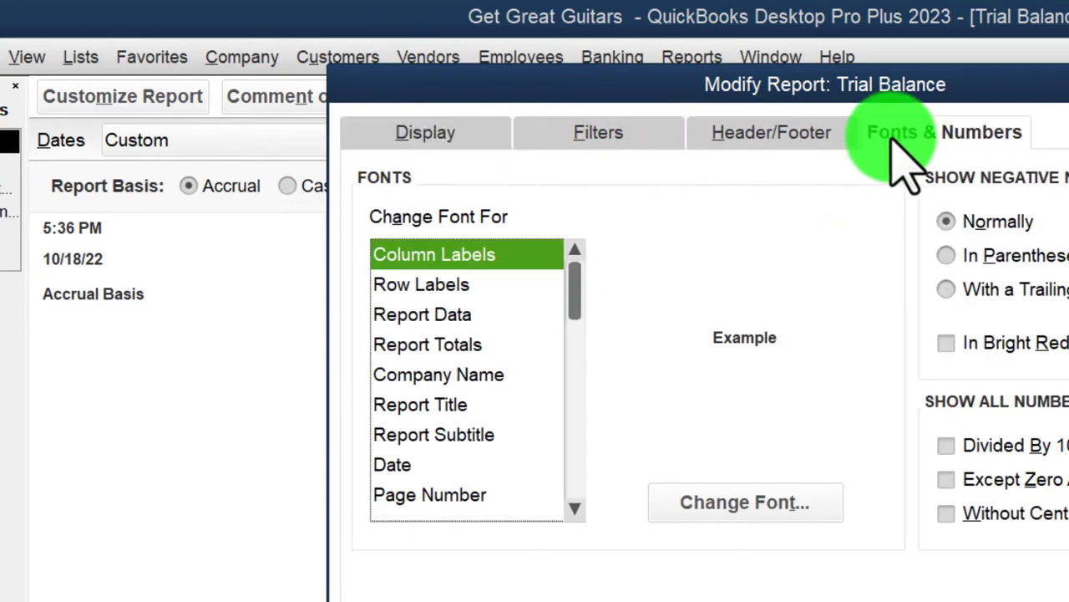
left_click(684, 501)
left_click(758, 421)
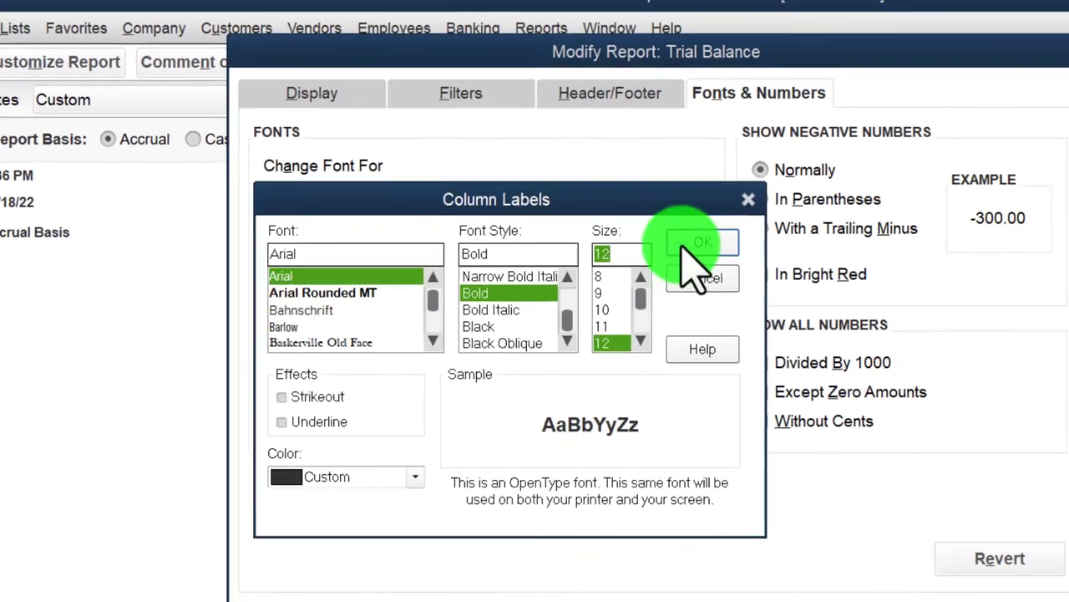
left_click(683, 243)
left_click(462, 209)
left_click(628, 544)
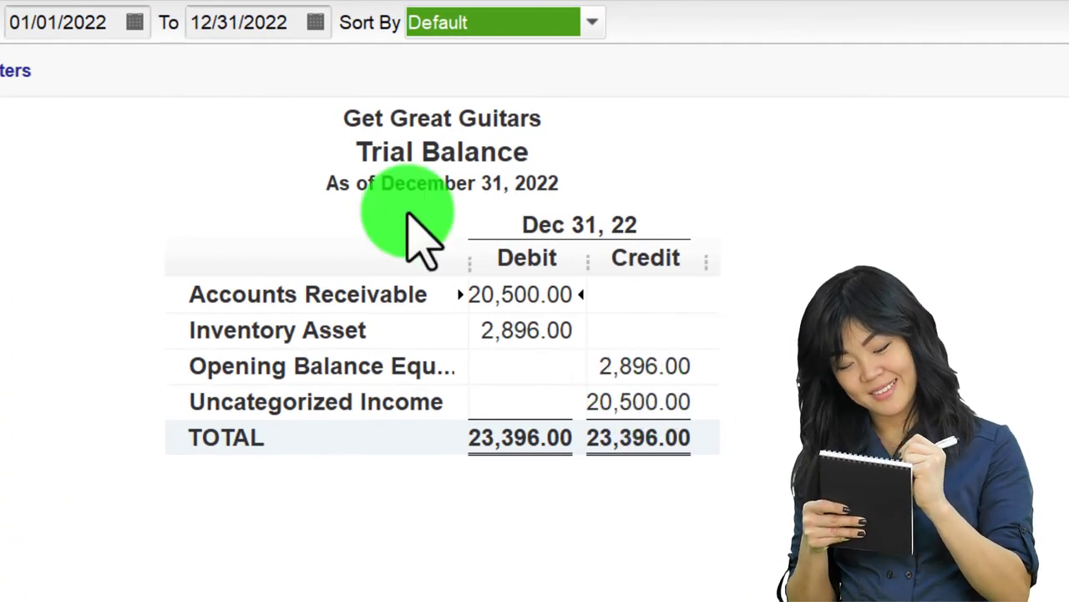
Rerun the Trial Balance for 01/01/2023–12/31/2023 and drill into Inventory Asset transactions.
left_click(123, 22)
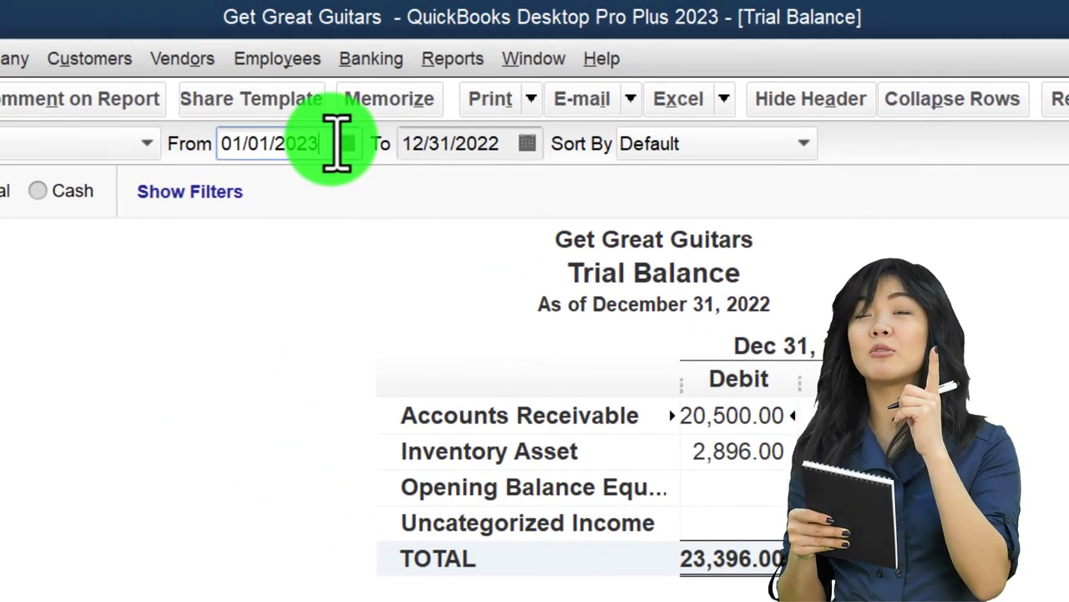
left_click(512, 144)
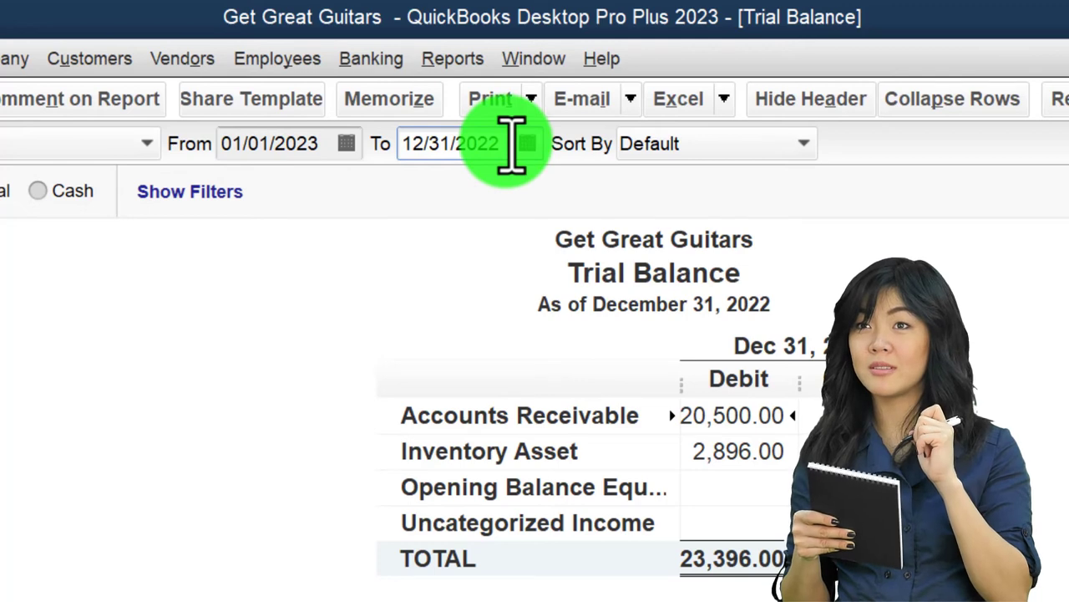
type("3")
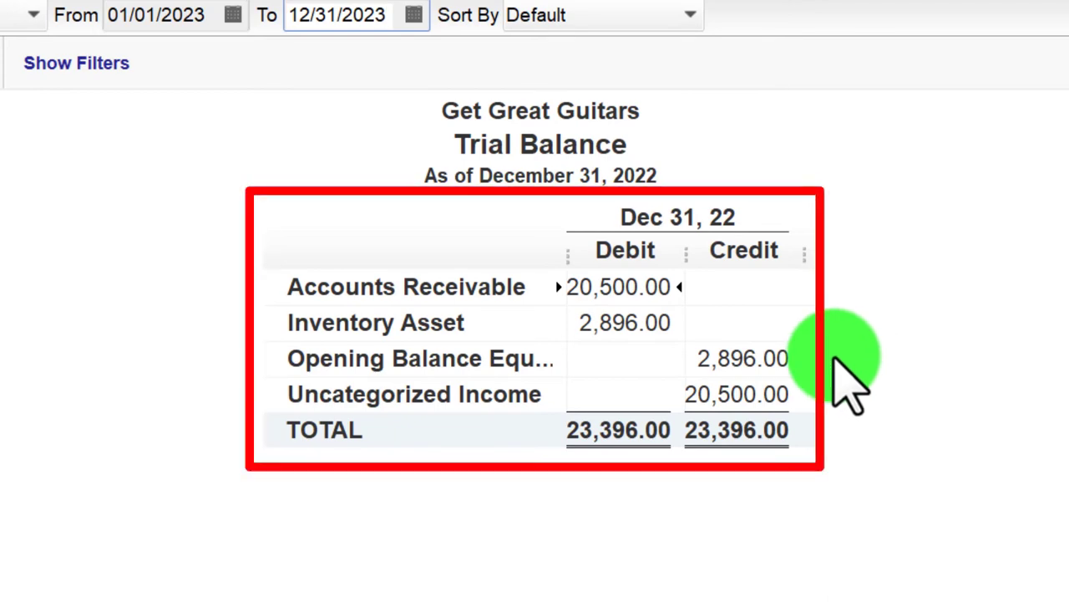
key("Tab")
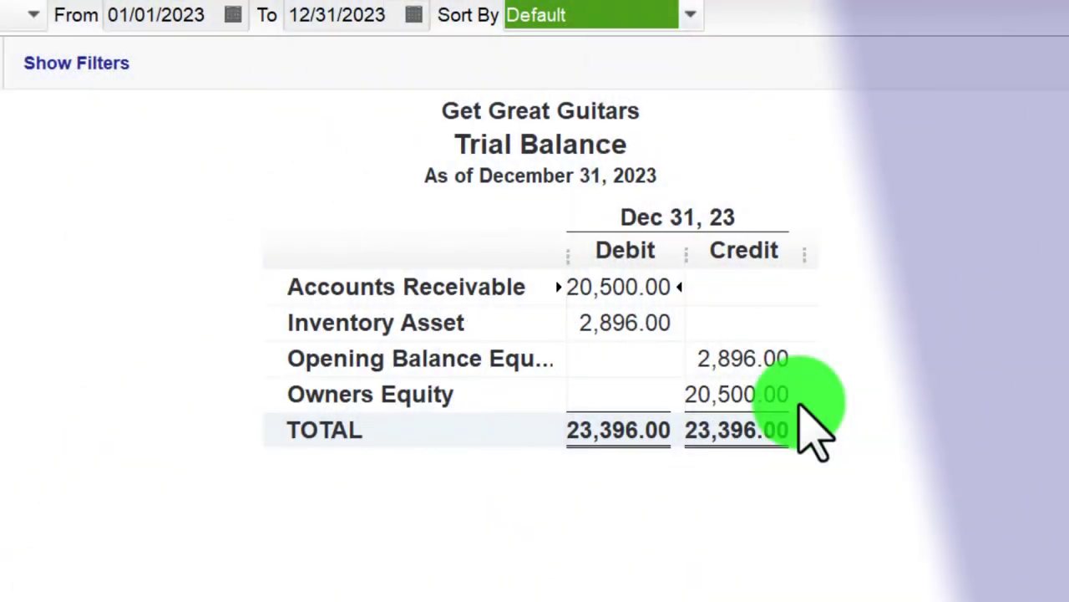
double_click(640, 337)
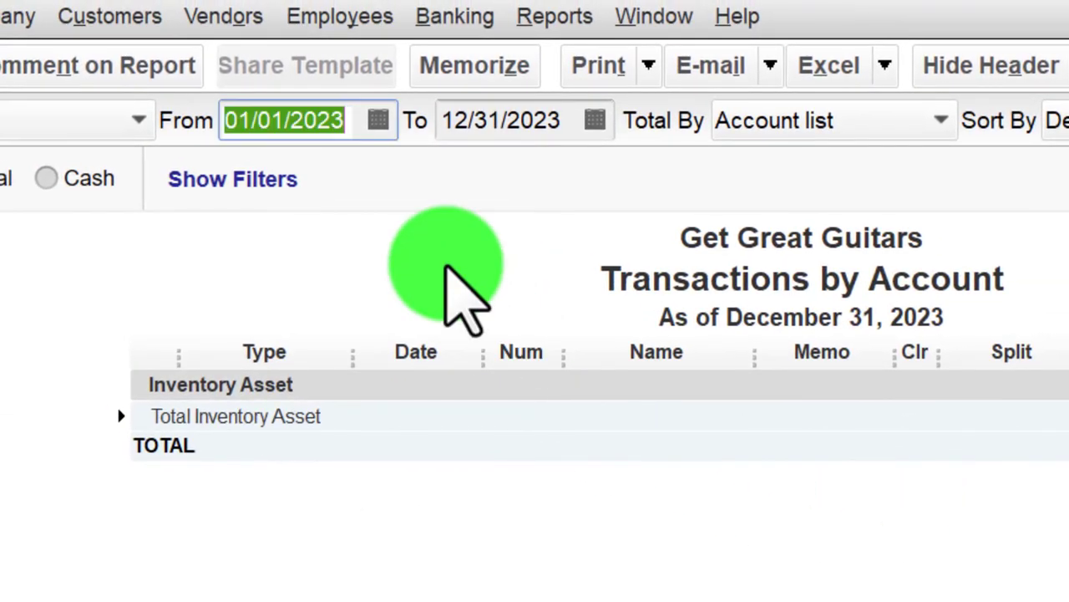
Start the Inventory Asset transaction detail at 01/01/2022, review it, then close it.
type("01/01/202")
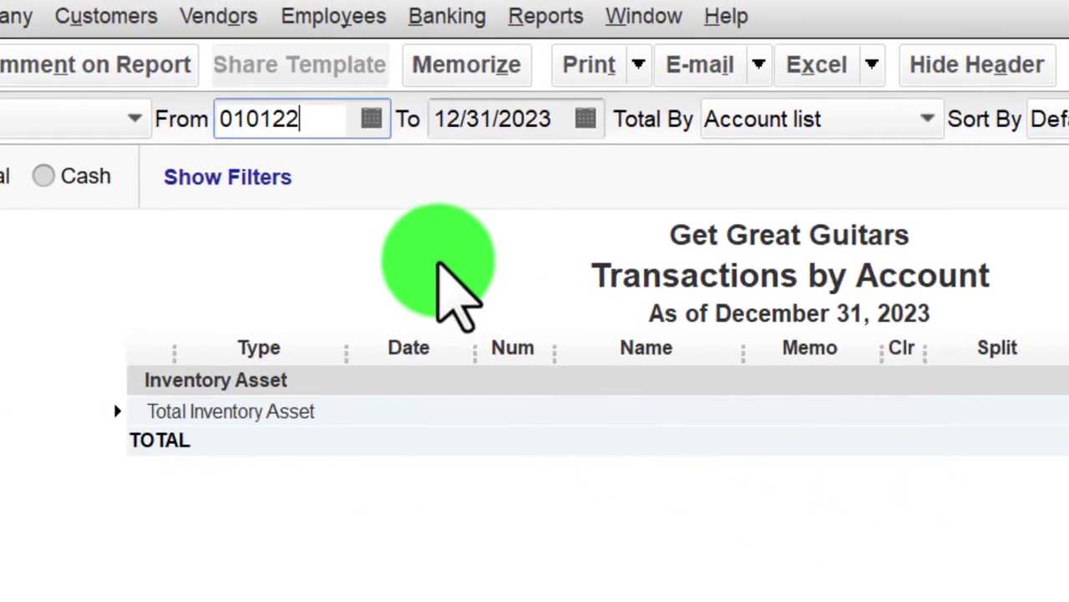
key("Tab")
key("Tab")
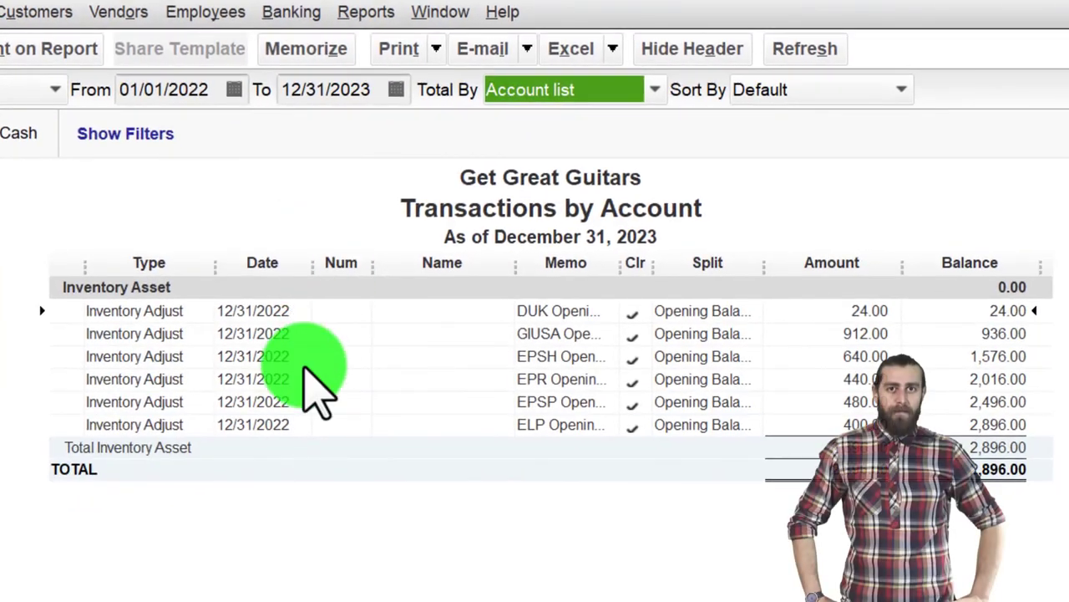
key("Escape")
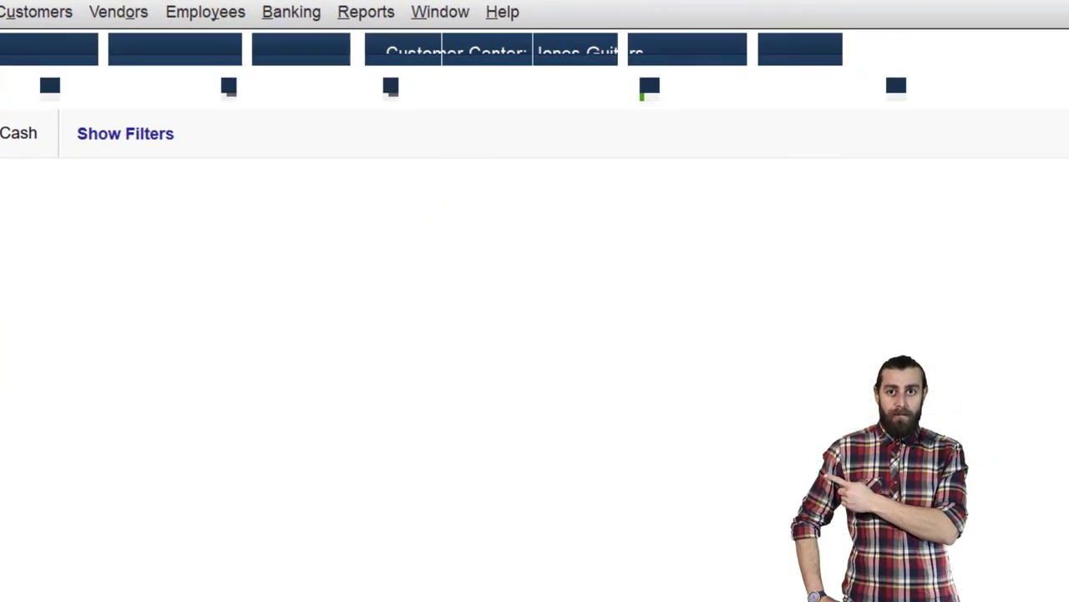
Review the Accounts Receivable detail from 01/01/2022 and the Smith Guitars opening-balance invoice.
double_click(619, 338)
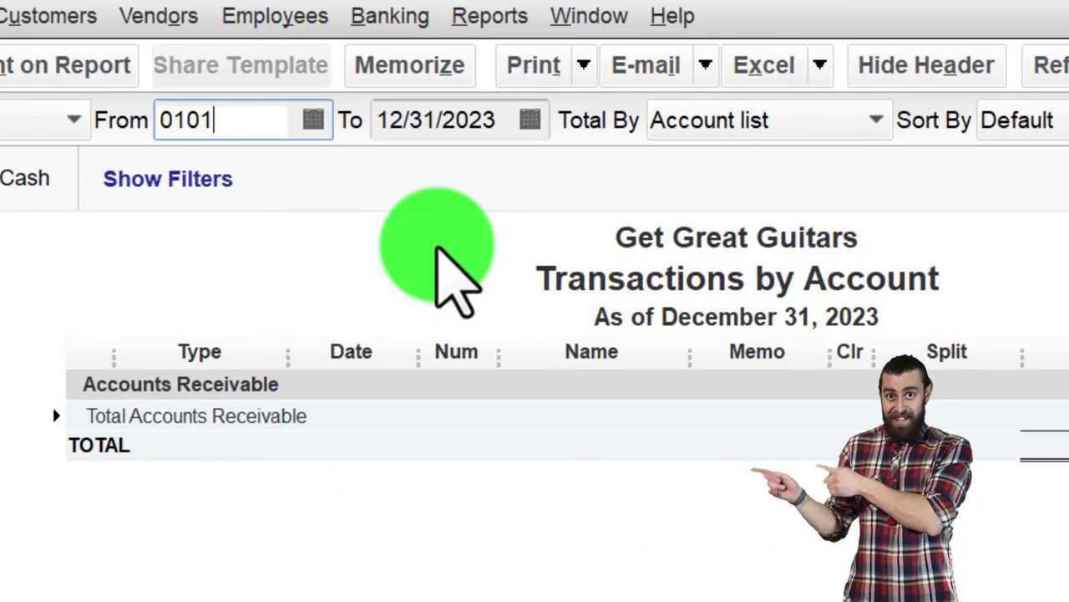
key("Tab")
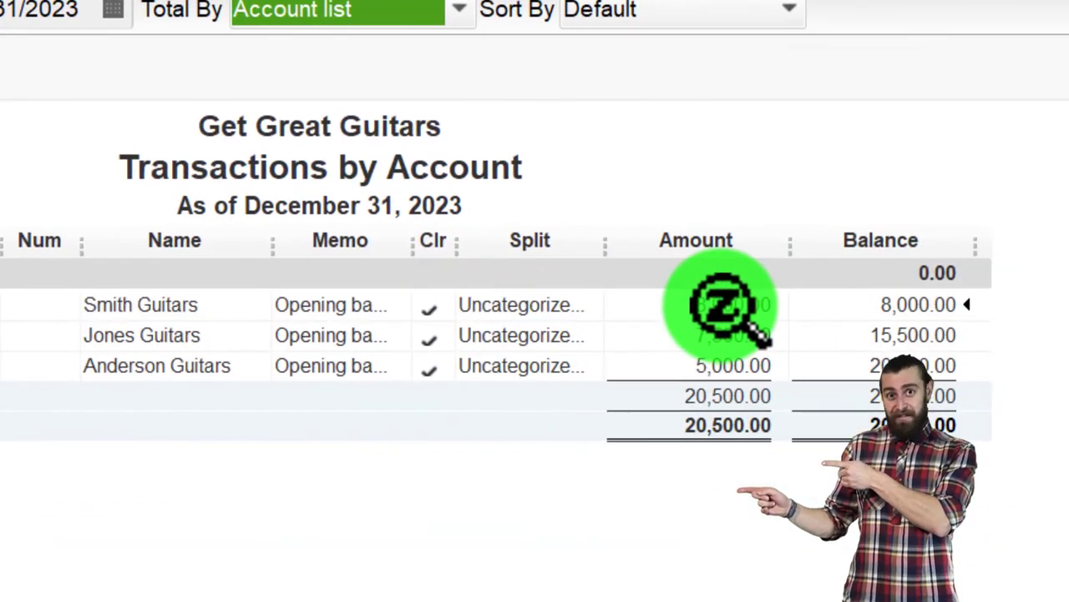
double_click(726, 306)
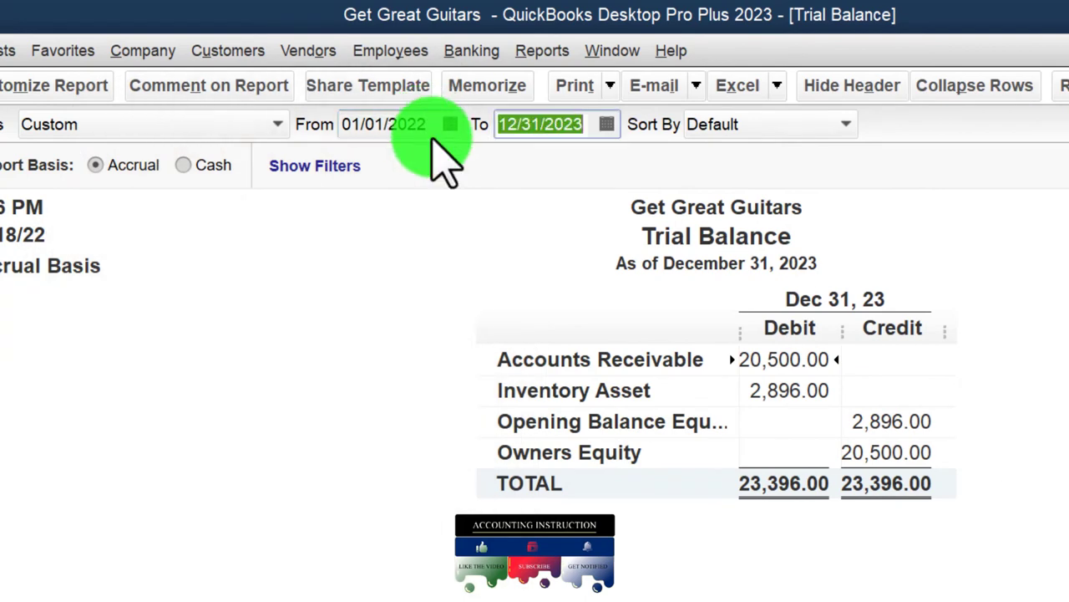
Enter 12/31/2022 as the Trial Balance end date.
key("BackSpace")
type("2")
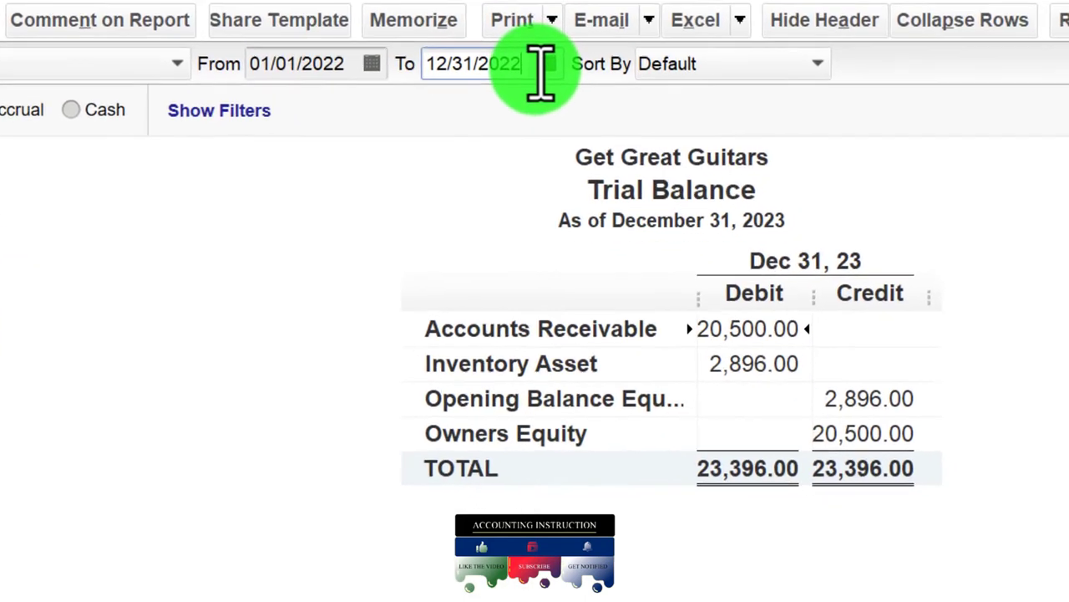
key("Tab")
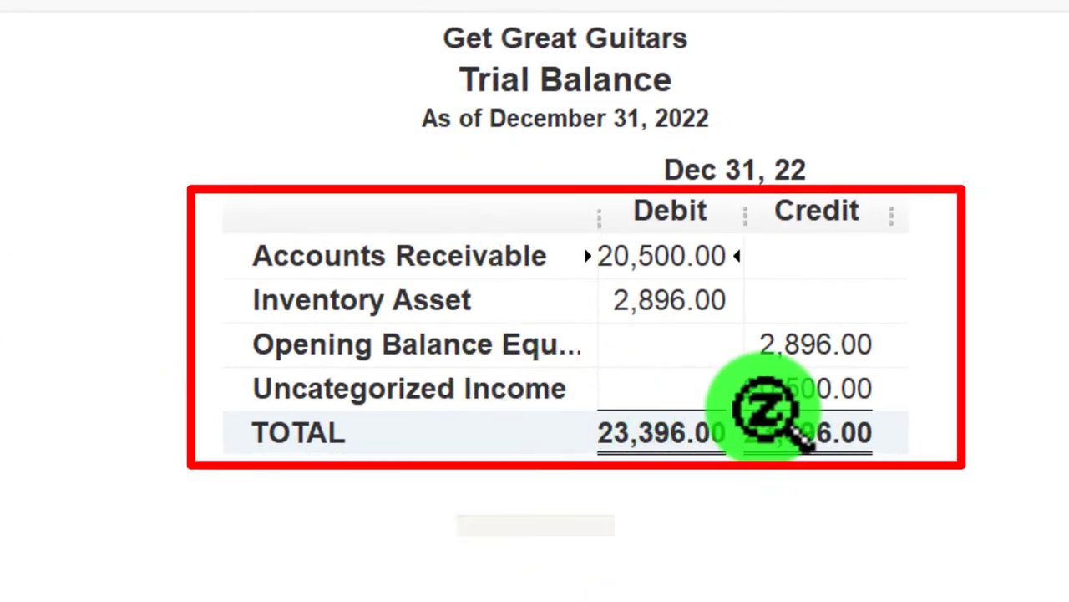